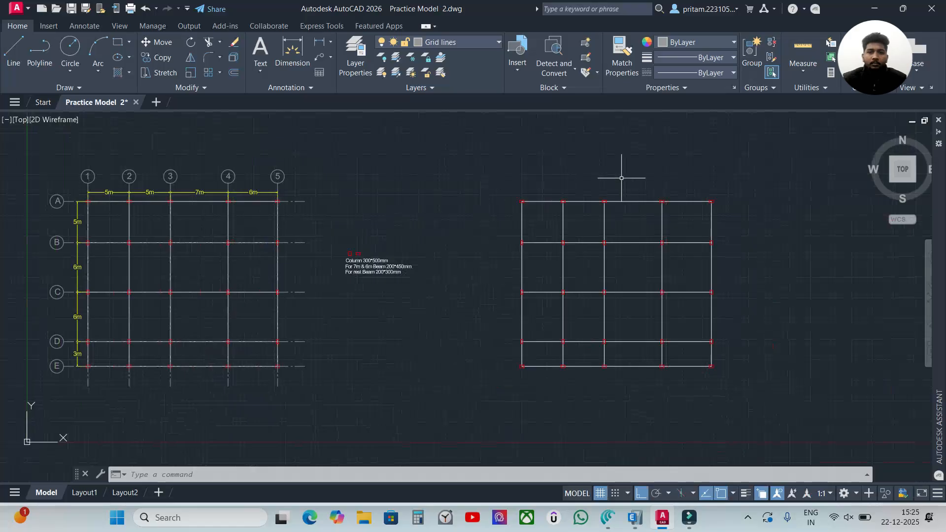
Step: Examine the beam and column layout in the AutoCAD drawing, then switch to ETABS and inspect the imported plan at Story1
{"action": "scroll", "coordinate": [643, 235], "scroll_direction": "up", "scroll_amount": 4}
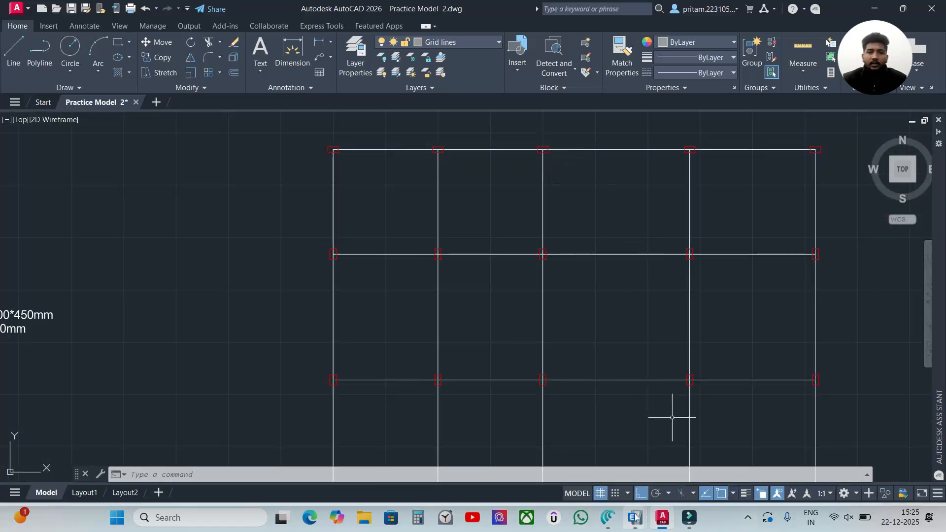
{"action": "mouse_move", "coordinate": [635, 518]}
{"action": "left_click", "coordinate": [567, 453]}
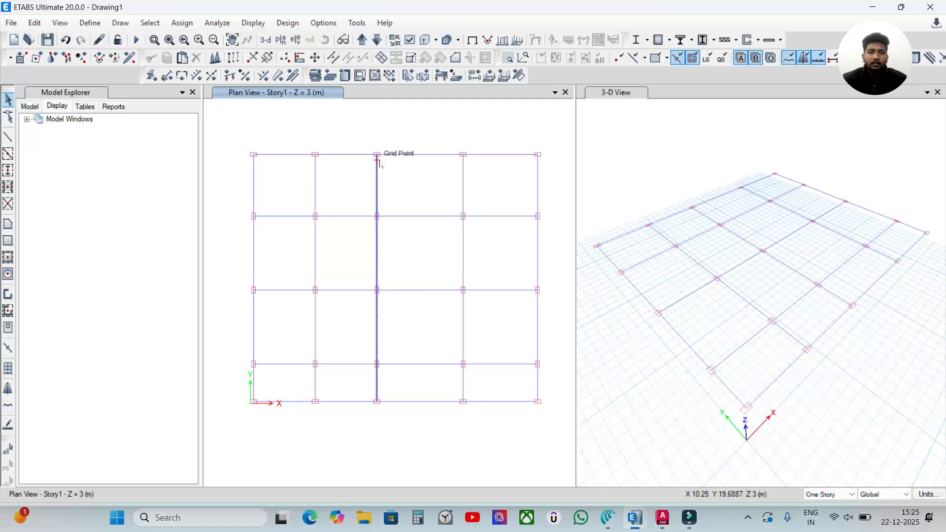
{"action": "mouse_move", "coordinate": [322, 185]}
{"action": "middle_mouse_down"}
{"action": "mouse_move", "coordinate": [335, 181]}
{"action": "mouse_move", "coordinate": [327, 176]}
{"action": "middle_mouse_up"}
{"action": "left_click", "coordinate": [417, 206]}
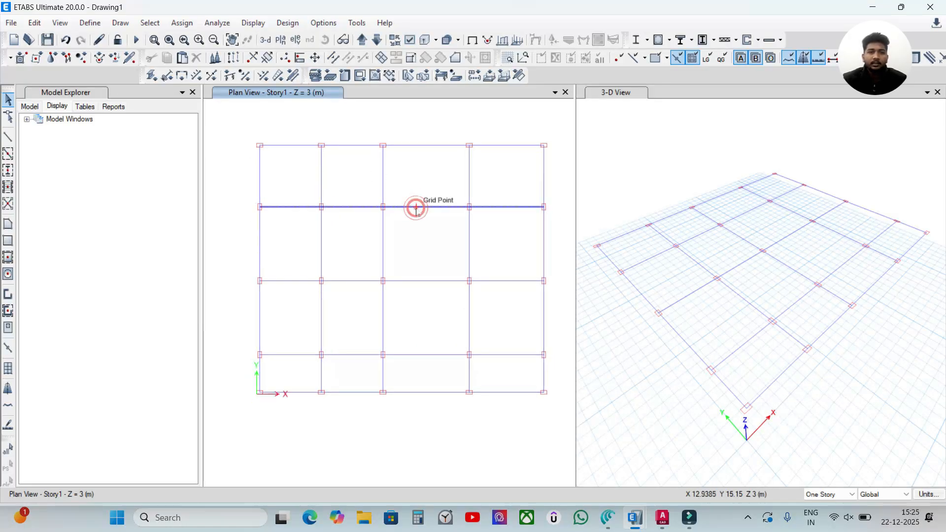
{"action": "left_click", "coordinate": [417, 206]}
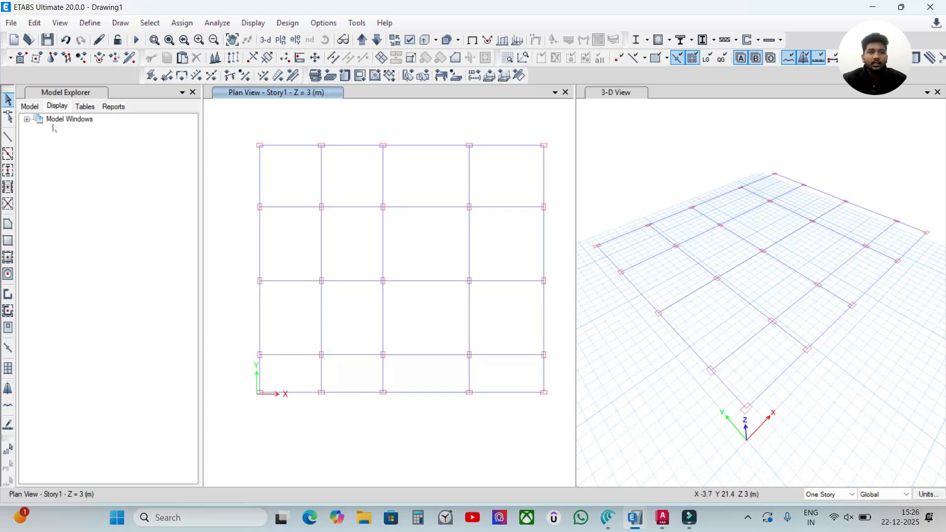
Step: Expand the Architectural Layers of the Story1 plan view in the model windows tree to list the imported layers
{"action": "left_click", "coordinate": [26, 120]}
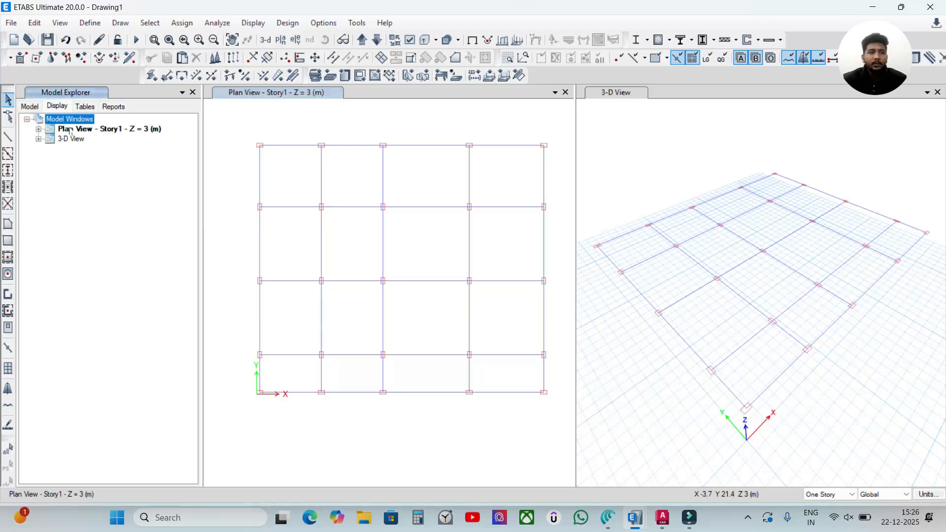
{"action": "left_click", "coordinate": [39, 129]}
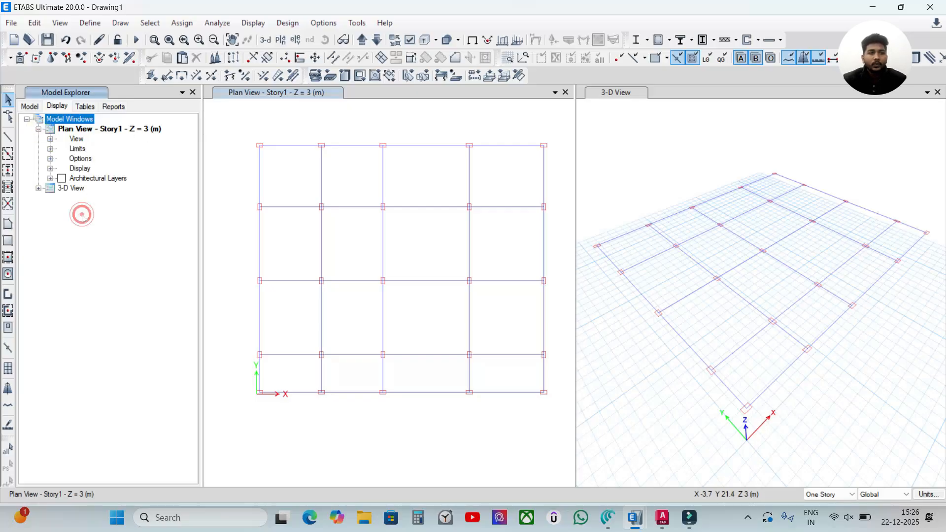
{"action": "left_click", "coordinate": [51, 178]}
{"action": "left_click", "coordinate": [116, 262]}
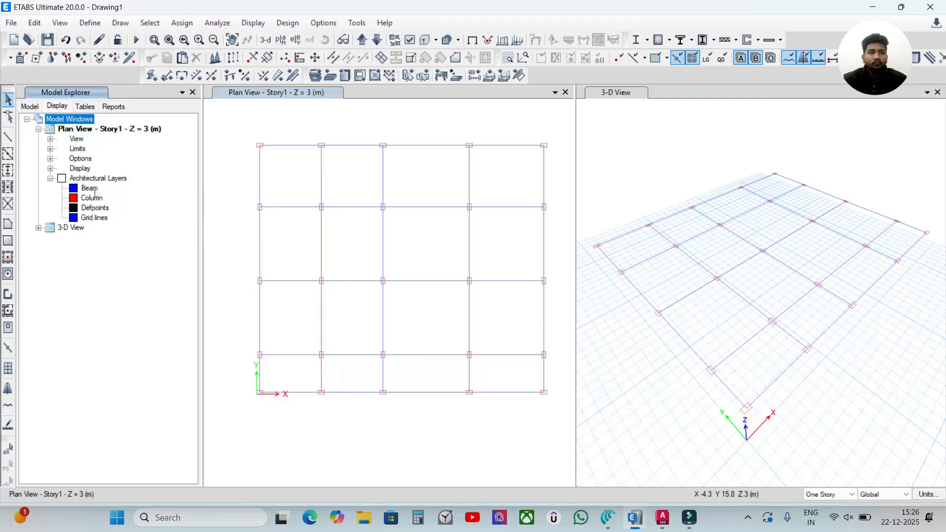
Step: Switch to AutoCAD to check the drawing's layer names, and return to ETABS
{"action": "left_click", "coordinate": [663, 517]}
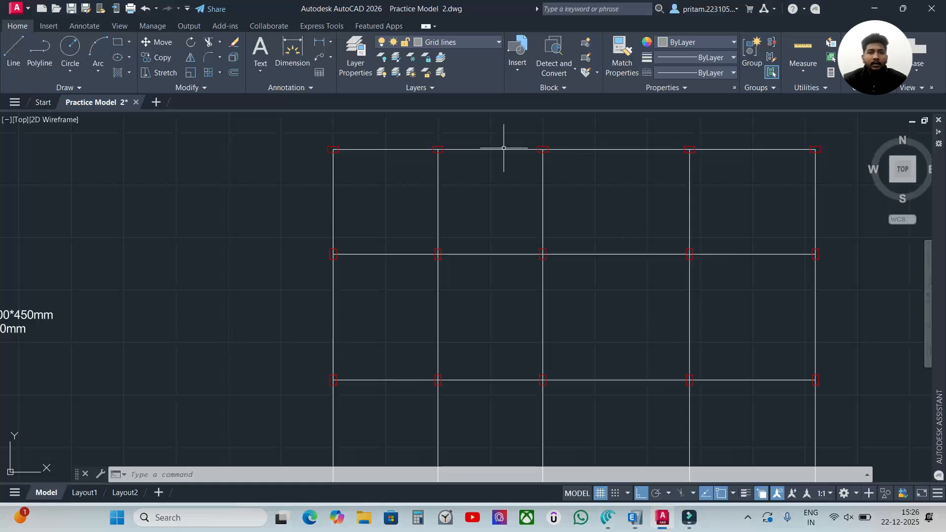
{"action": "left_click", "coordinate": [480, 43]}
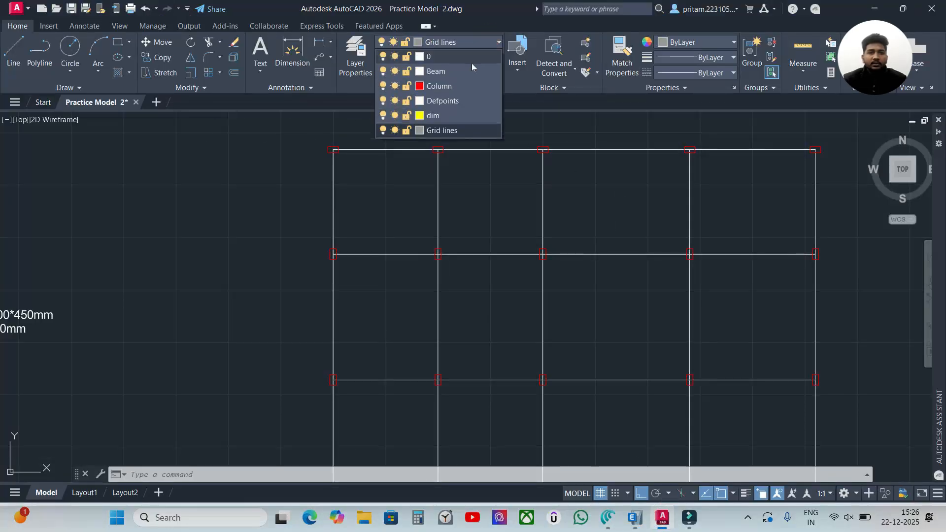
{"action": "left_click", "coordinate": [297, 148]}
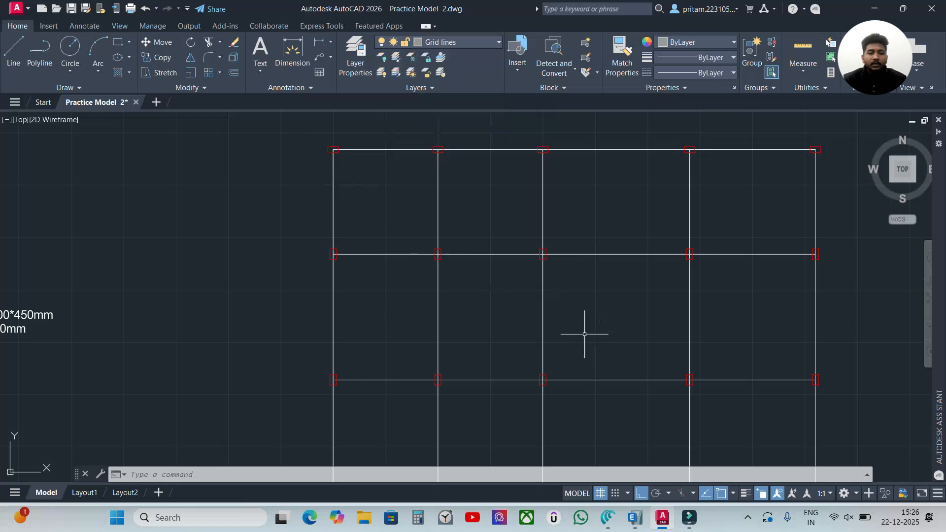
{"action": "mouse_move", "coordinate": [635, 518]}
{"action": "left_click", "coordinate": [702, 454]}
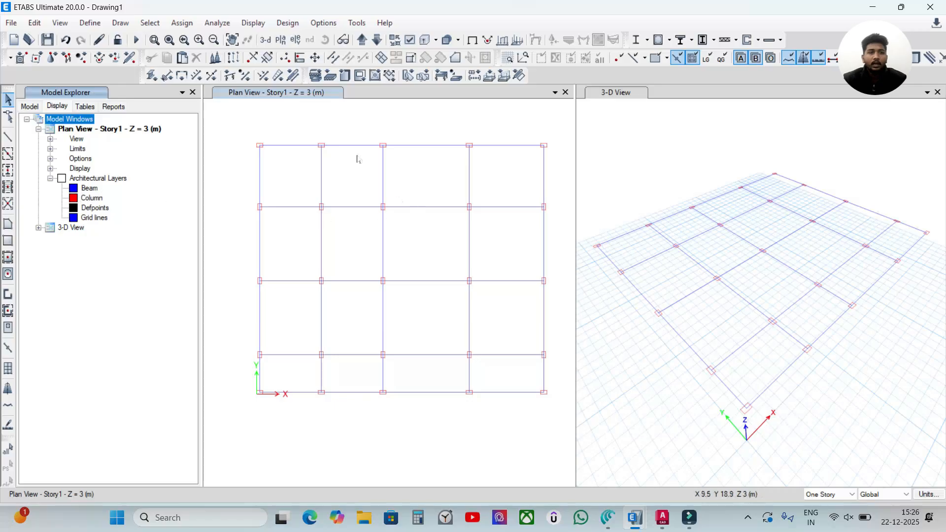
Step: Add beam objects from the Beam architectural layer and check one by selecting the plan's upper edge beam
{"action": "left_click", "coordinate": [389, 169]}
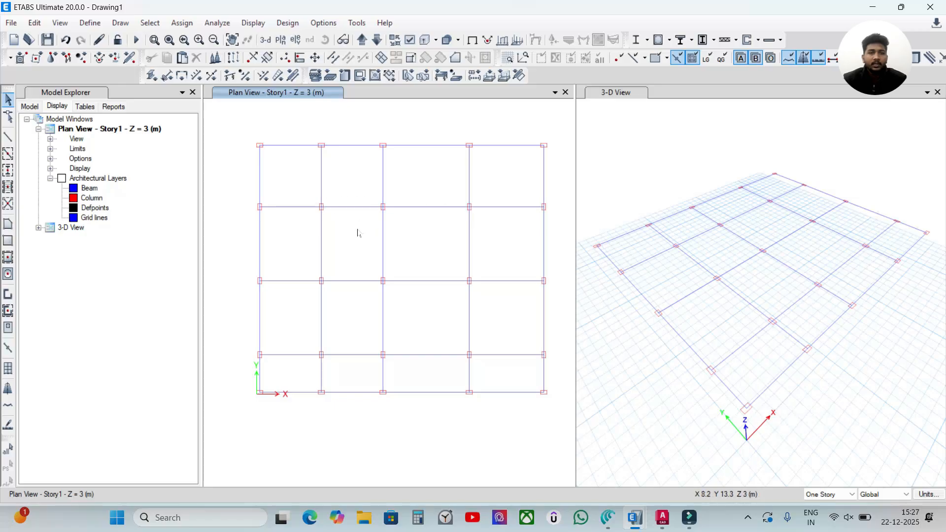
{"action": "left_click", "coordinate": [89, 188]}
{"action": "left_click", "coordinate": [111, 188]}
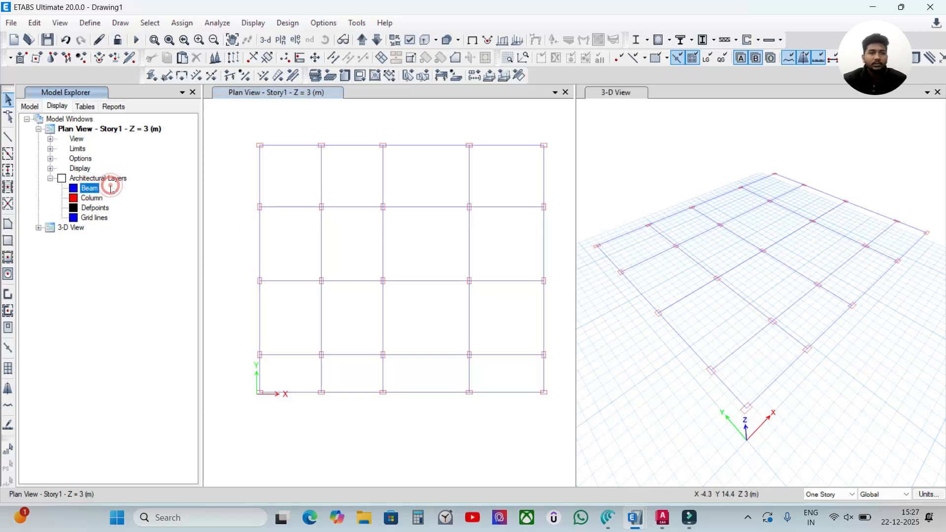
{"action": "right_click", "coordinate": [88, 190]}
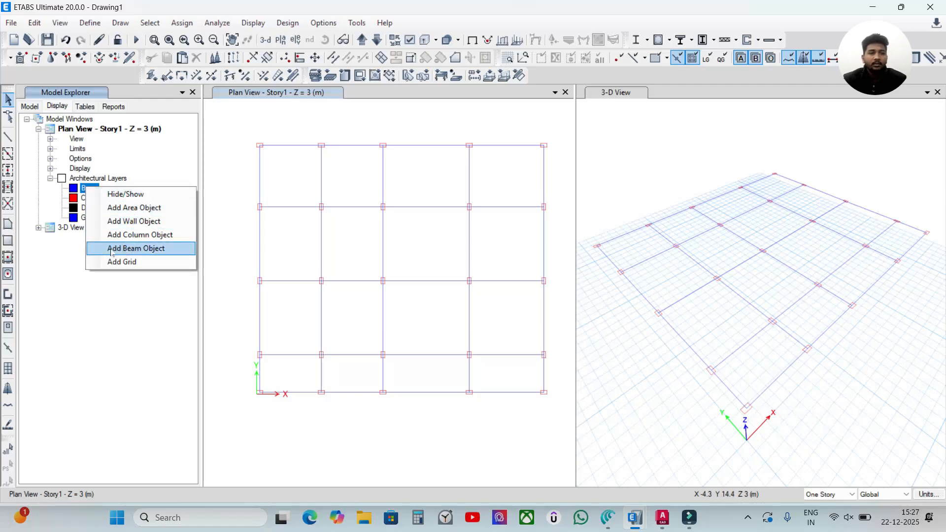
{"action": "left_click", "coordinate": [152, 249]}
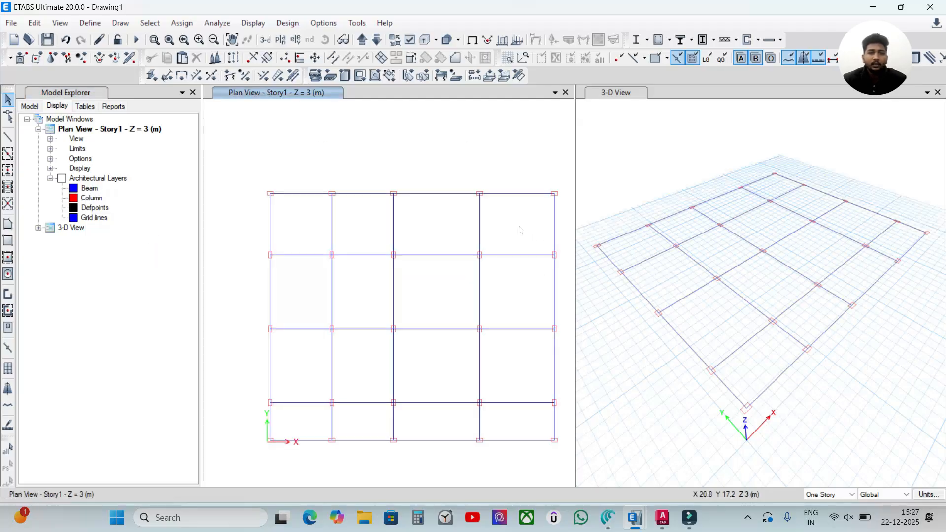
{"action": "left_click", "coordinate": [521, 194]}
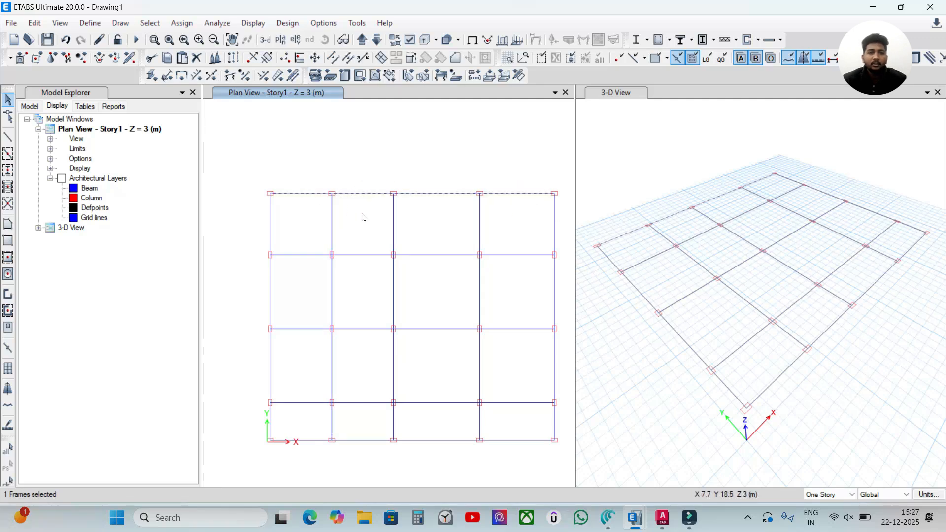
{"action": "key", "text": "Escape"}
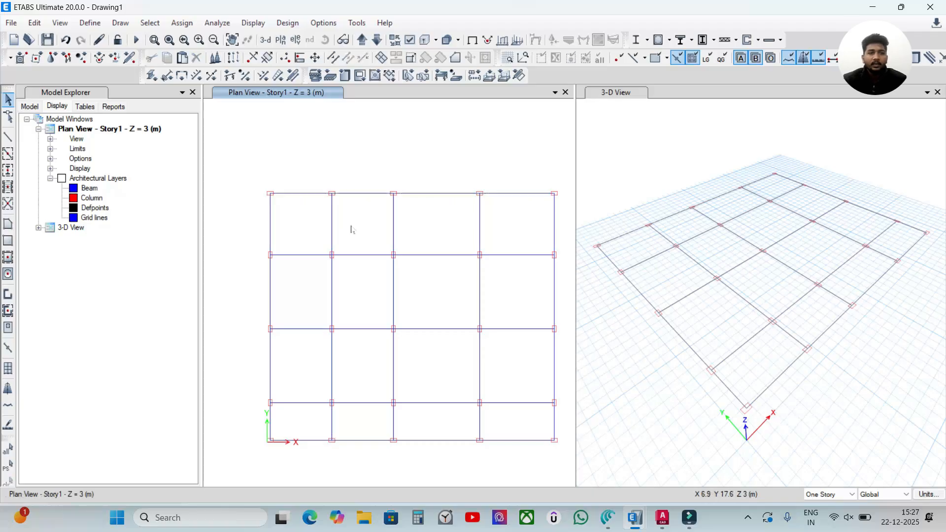
Step: Add column objects from the Column architectural layer and check them in the 3-D view
{"action": "left_click", "coordinate": [92, 199]}
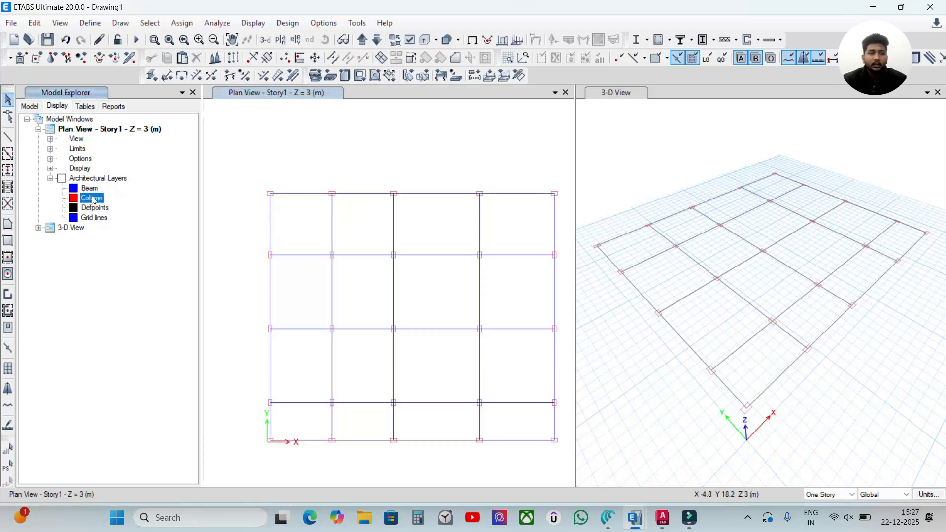
{"action": "right_click", "coordinate": [94, 200]}
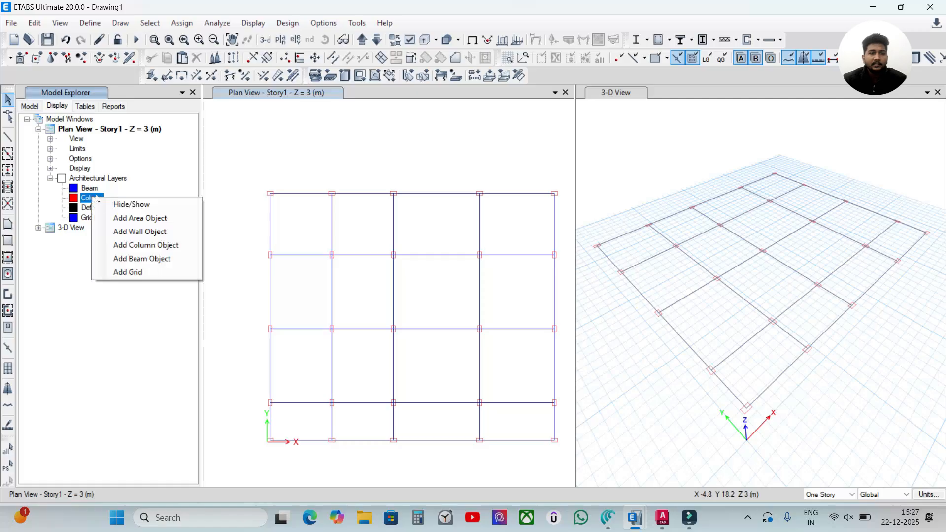
{"action": "left_click", "coordinate": [161, 245]}
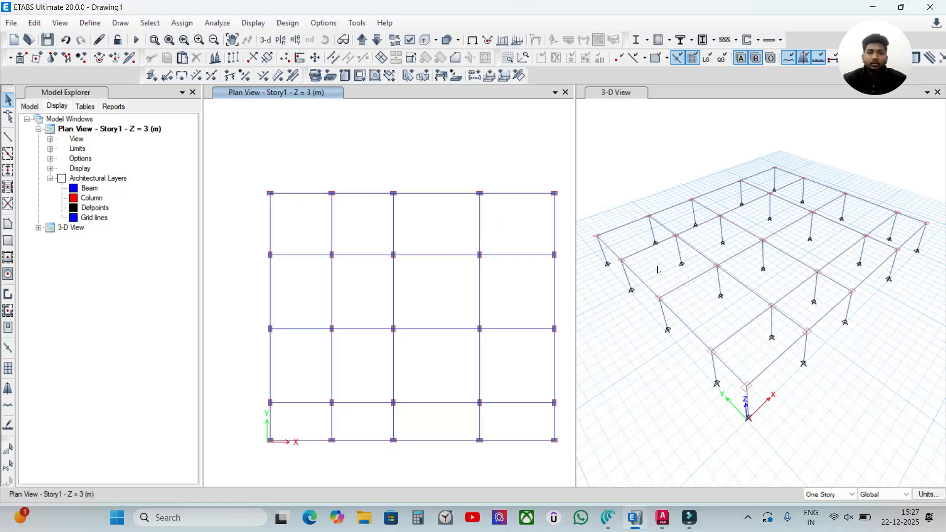
{"action": "scroll", "coordinate": [621, 259], "scroll_direction": "up", "scroll_amount": 5}
{"action": "scroll", "coordinate": [622, 273], "scroll_direction": "down", "scroll_amount": 5}
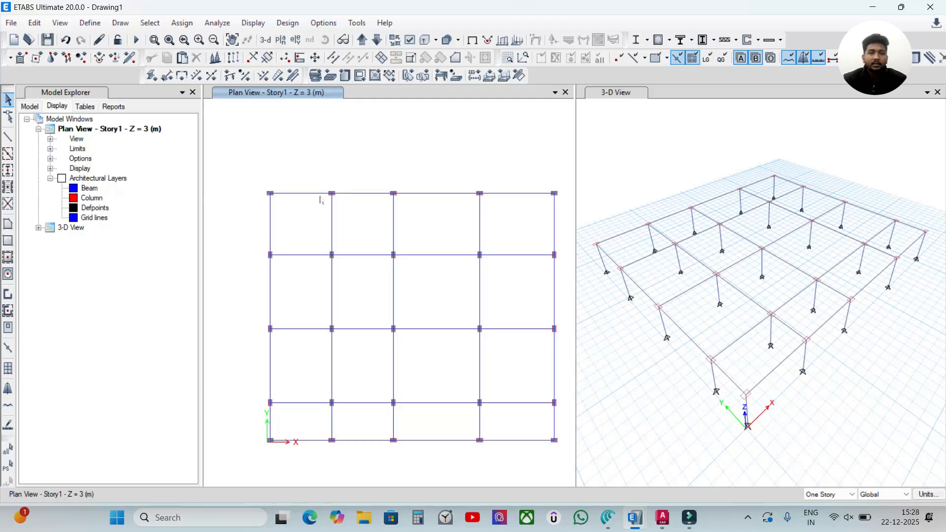
Step: Hide the Beam architectural layer in the Story1 plan view and show it again to compare
{"action": "left_click", "coordinate": [90, 190]}
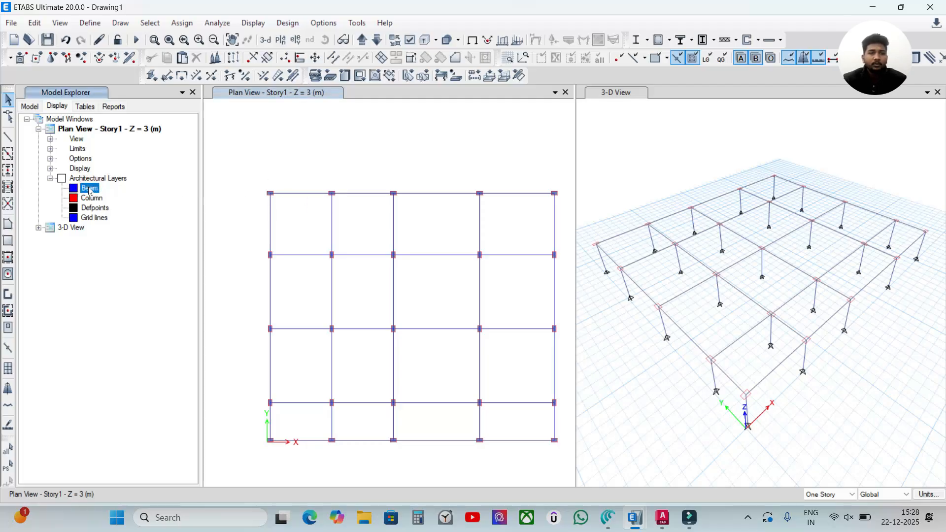
{"action": "right_click", "coordinate": [89, 192]}
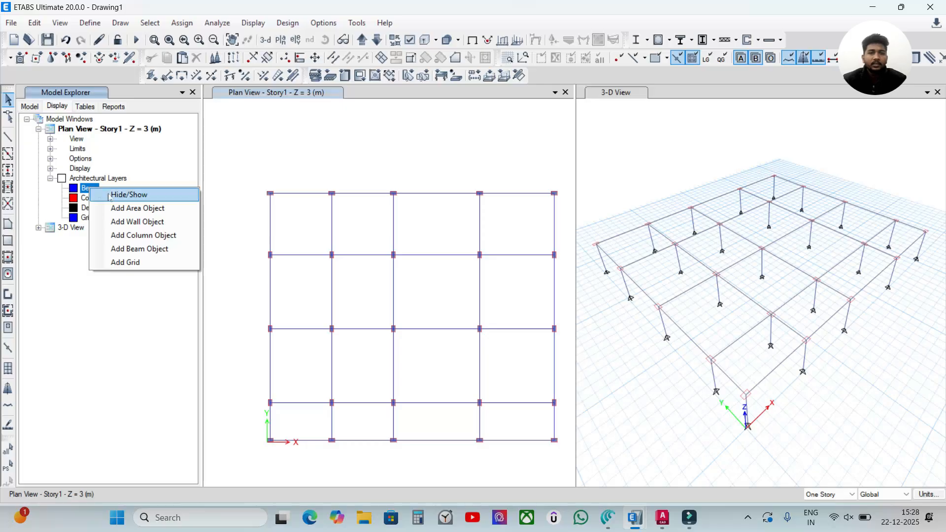
{"action": "left_click", "coordinate": [128, 195]}
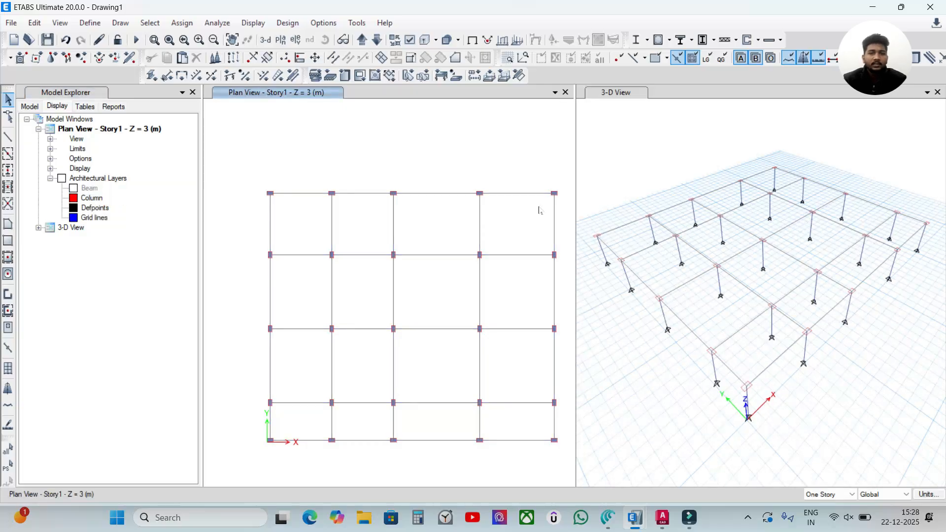
{"action": "right_click", "coordinate": [90, 192]}
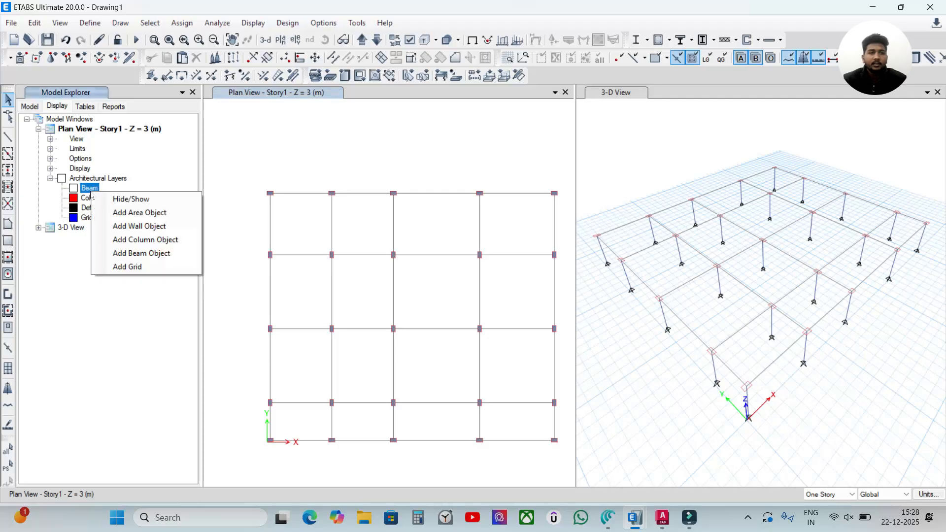
{"action": "left_click", "coordinate": [157, 183]}
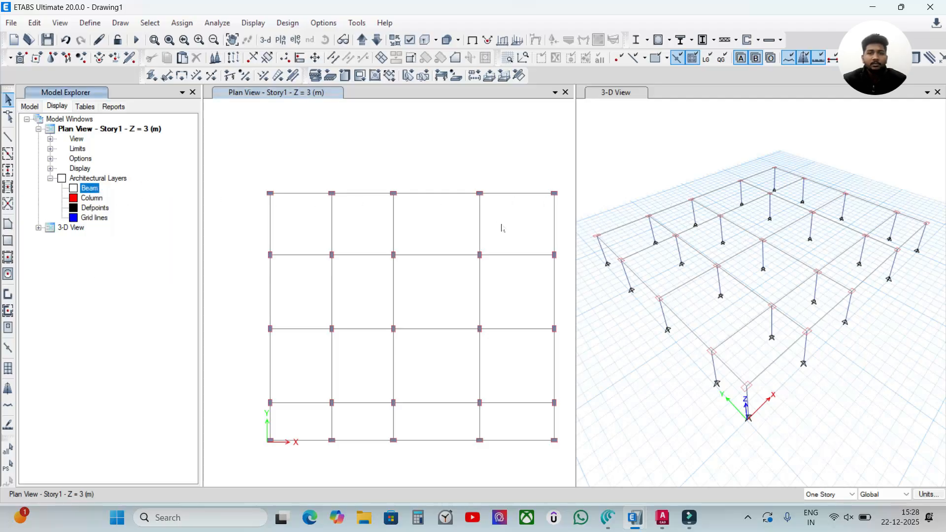
{"action": "right_click", "coordinate": [94, 193]}
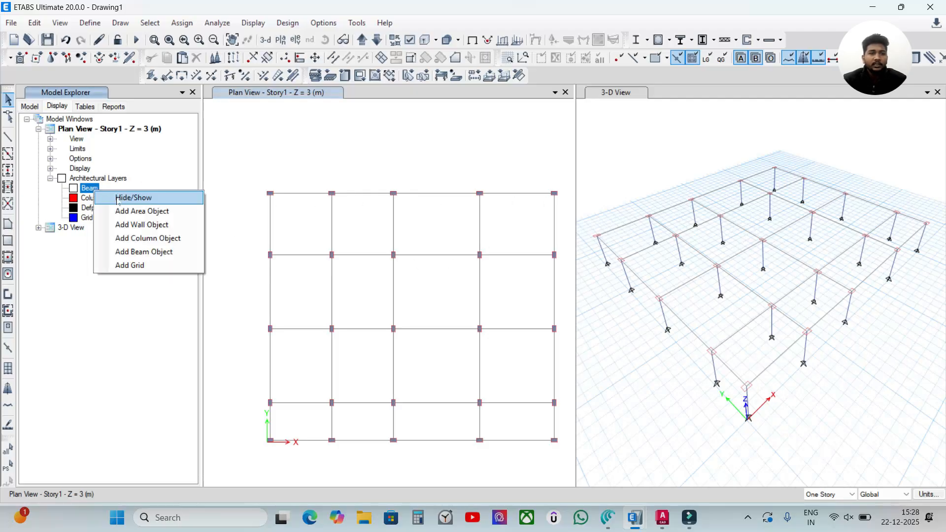
{"action": "left_click", "coordinate": [118, 197]}
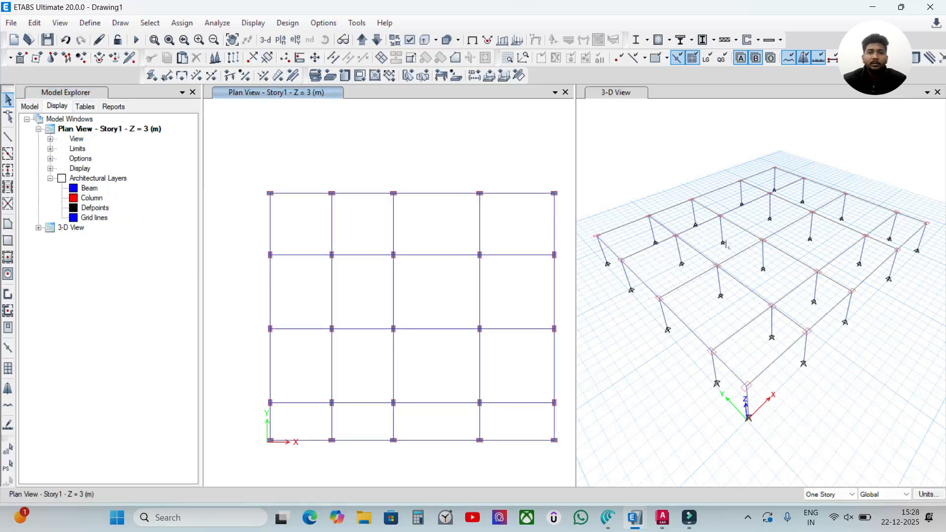
Step: Hide the Beam and Column architectural layers, collapse the model windows tree, and inspect the frame in the 3-D view
{"action": "right_click", "coordinate": [94, 192]}
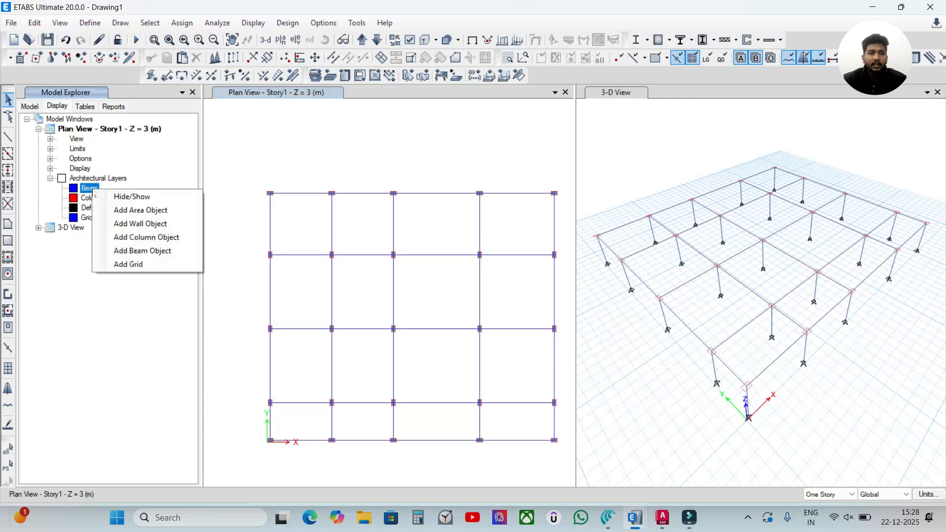
{"action": "left_click", "coordinate": [134, 197]}
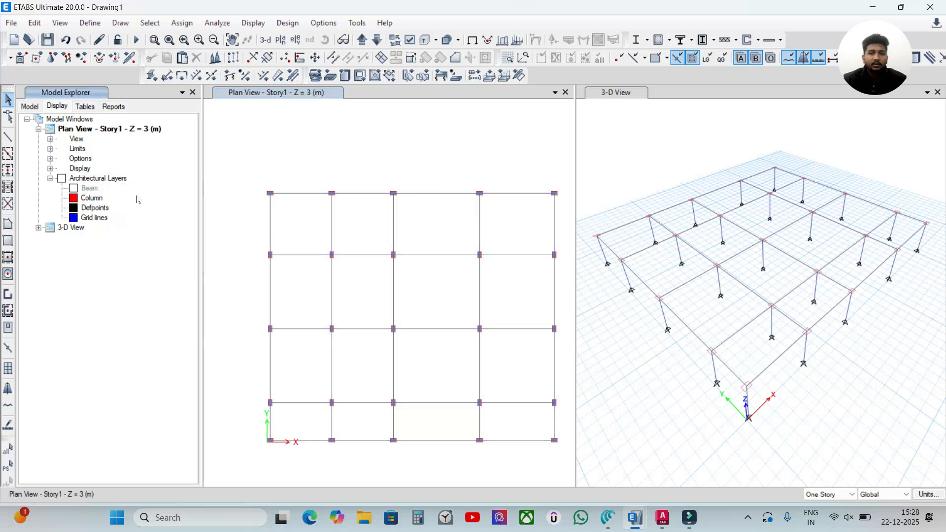
{"action": "left_click", "coordinate": [92, 200]}
{"action": "right_click", "coordinate": [93, 201]}
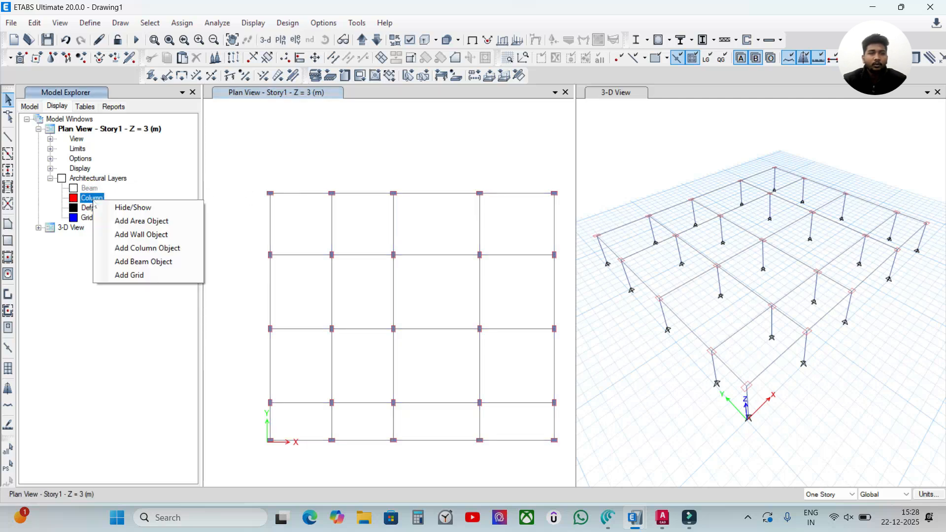
{"action": "left_click", "coordinate": [137, 209]}
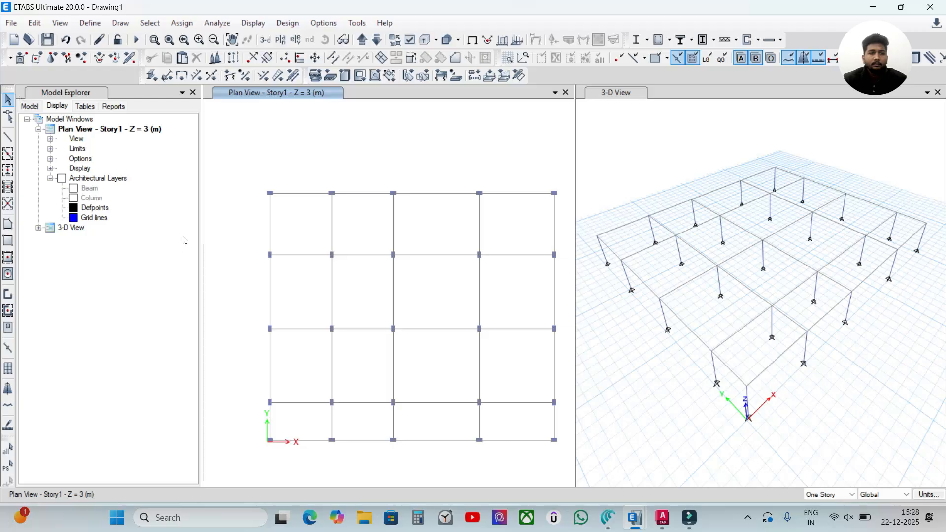
{"action": "left_click", "coordinate": [27, 119]}
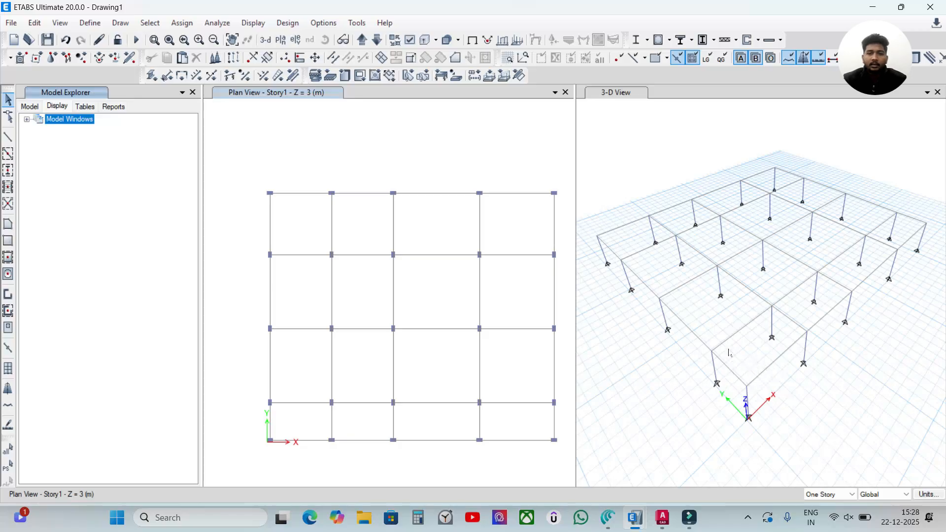
{"action": "middle_click_drag", "start_coordinate": [792, 382], "coordinate": [646, 227], "text": "shift"}
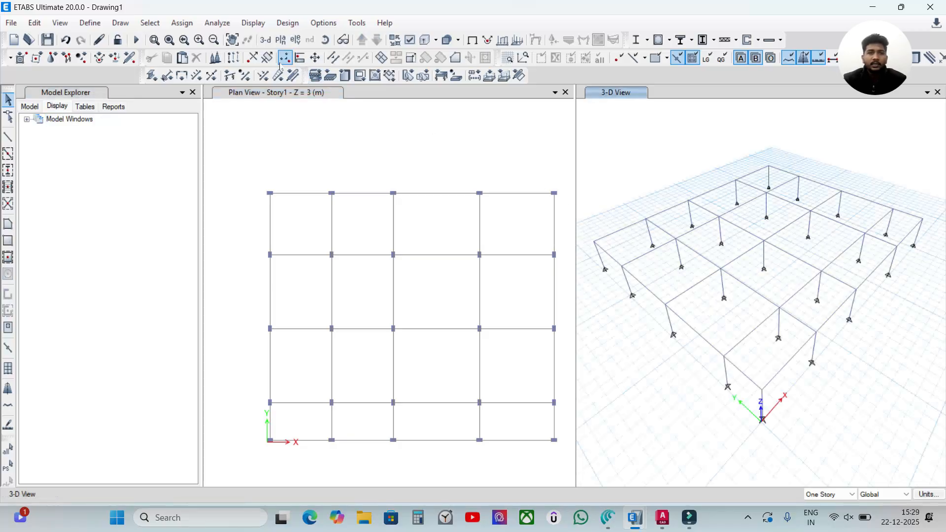
Step: Measure the distance between the first two columns on the upper edge of the Story1 plan, starting from the upper-left corner
{"action": "left_click", "coordinate": [267, 42]}
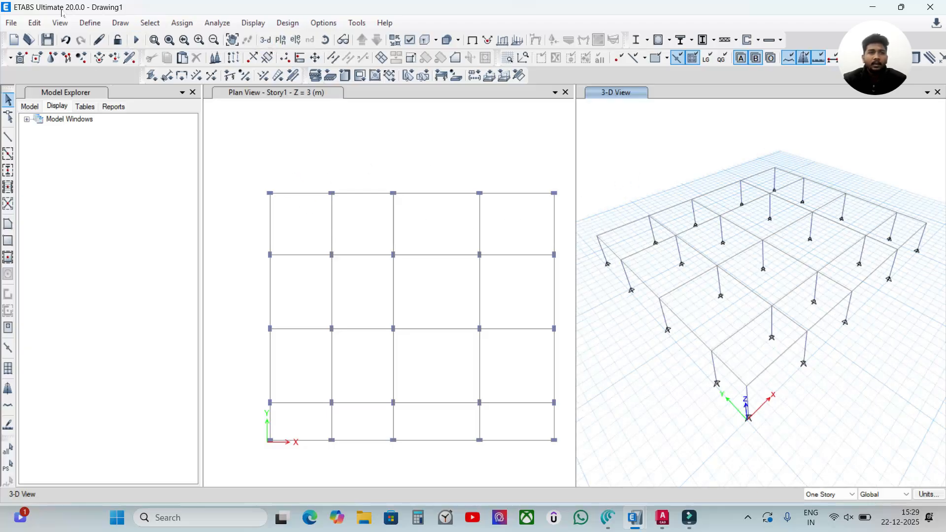
{"action": "left_click", "coordinate": [119, 23]}
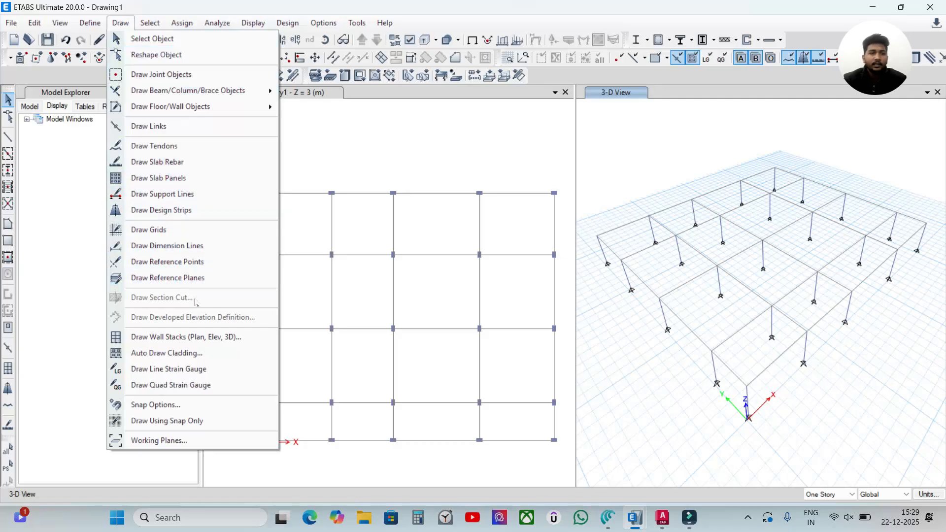
{"action": "left_click", "coordinate": [59, 23]}
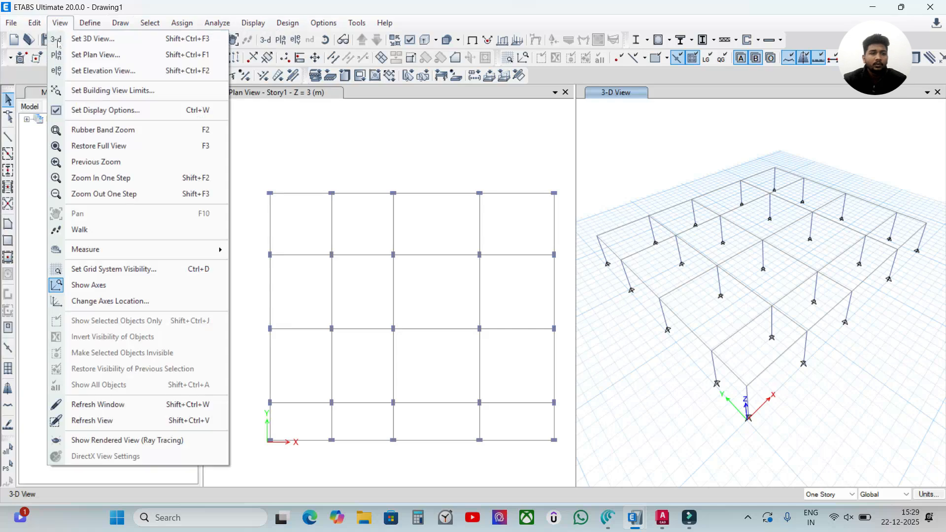
{"action": "mouse_move", "coordinate": [105, 255]}
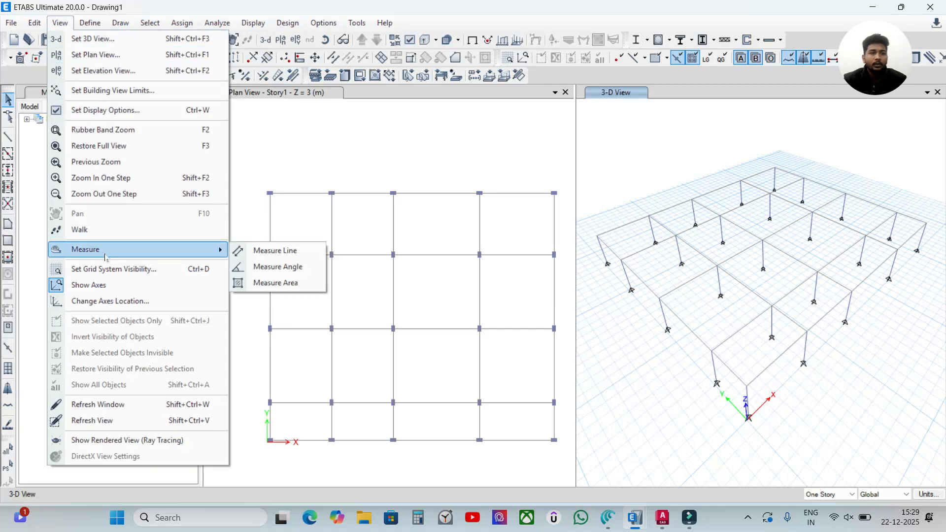
{"action": "left_click", "coordinate": [288, 251]}
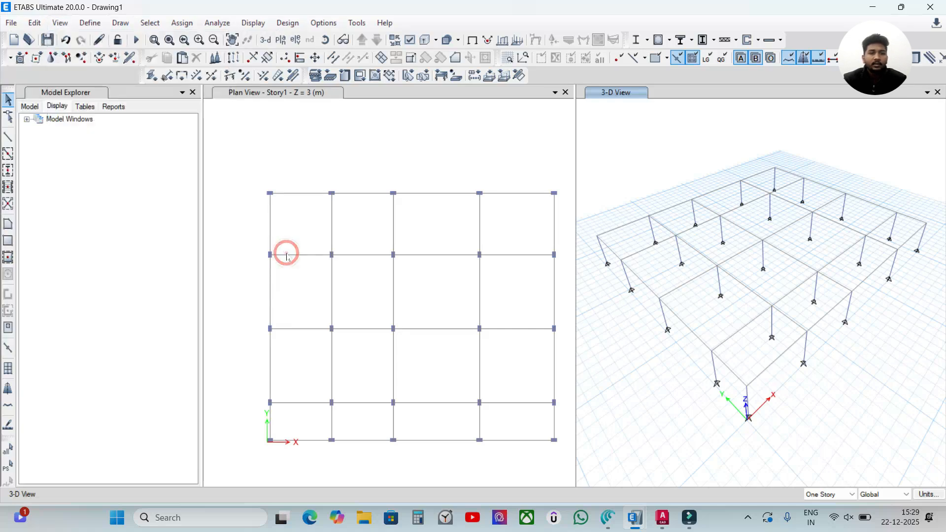
{"action": "scroll", "coordinate": [280, 200], "scroll_direction": "up", "scroll_amount": 5}
{"action": "scroll", "coordinate": [283, 191], "scroll_direction": "down", "scroll_amount": 3}
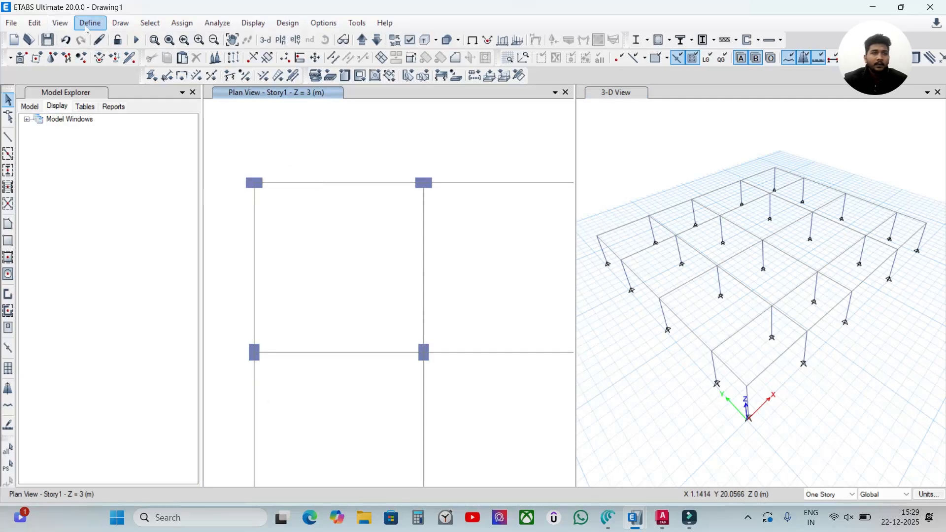
{"action": "left_click", "coordinate": [59, 22]}
{"action": "mouse_move", "coordinate": [163, 249]}
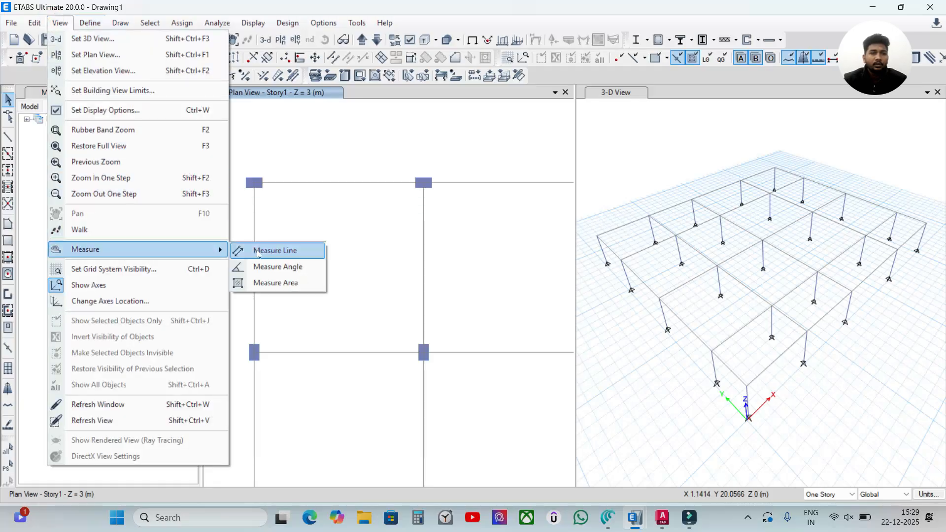
{"action": "left_click", "coordinate": [212, 248]}
{"action": "left_click", "coordinate": [255, 184]}
{"action": "left_click", "coordinate": [424, 183]}
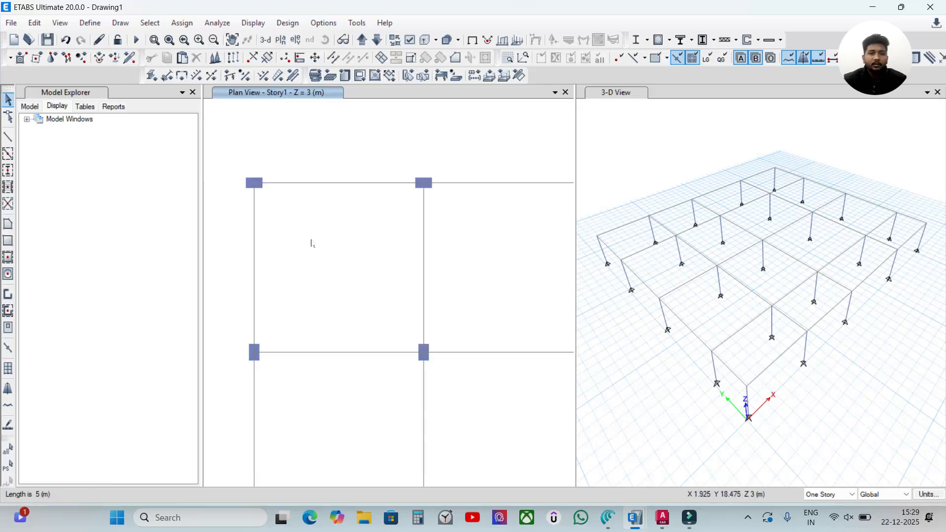
Step: Inspect the second horizontal beam from the plan's upper edge by selecting it, then clear the selection
{"action": "scroll", "coordinate": [360, 217], "scroll_direction": "down", "scroll_amount": 3}
{"action": "scroll", "coordinate": [415, 282], "scroll_direction": "down", "scroll_amount": 3}
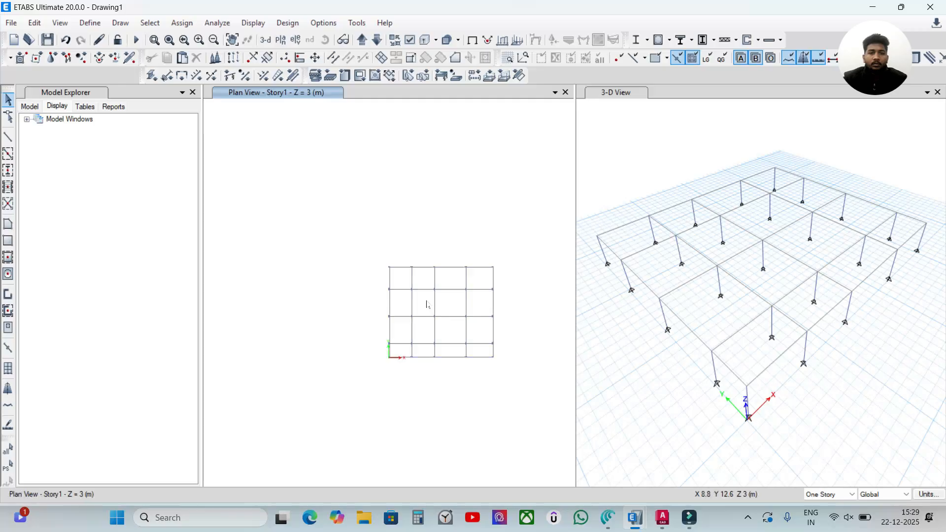
{"action": "middle_click_drag", "start_coordinate": [446, 308], "coordinate": [429, 315]}
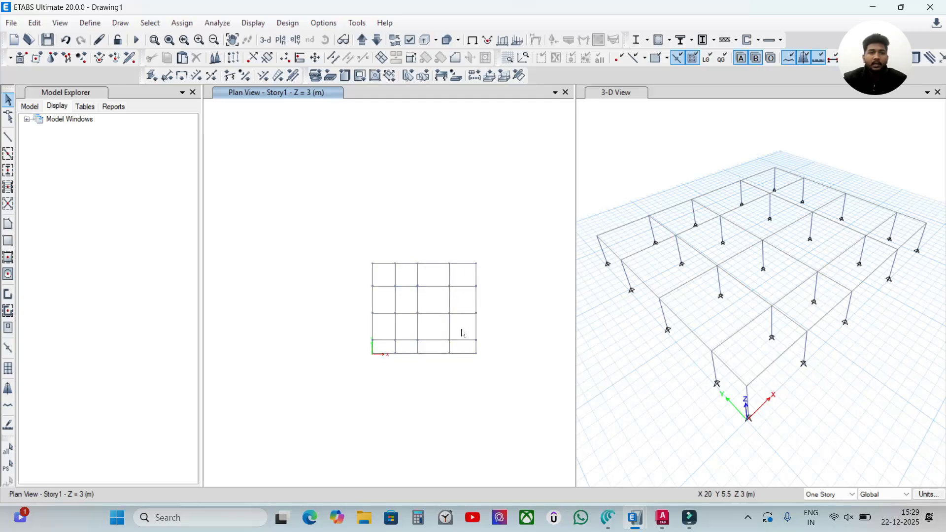
{"action": "scroll", "coordinate": [471, 300], "scroll_direction": "up", "scroll_amount": 3}
{"action": "scroll", "coordinate": [467, 300], "scroll_direction": "down", "scroll_amount": 3}
{"action": "scroll", "coordinate": [425, 316], "scroll_direction": "up", "scroll_amount": 3}
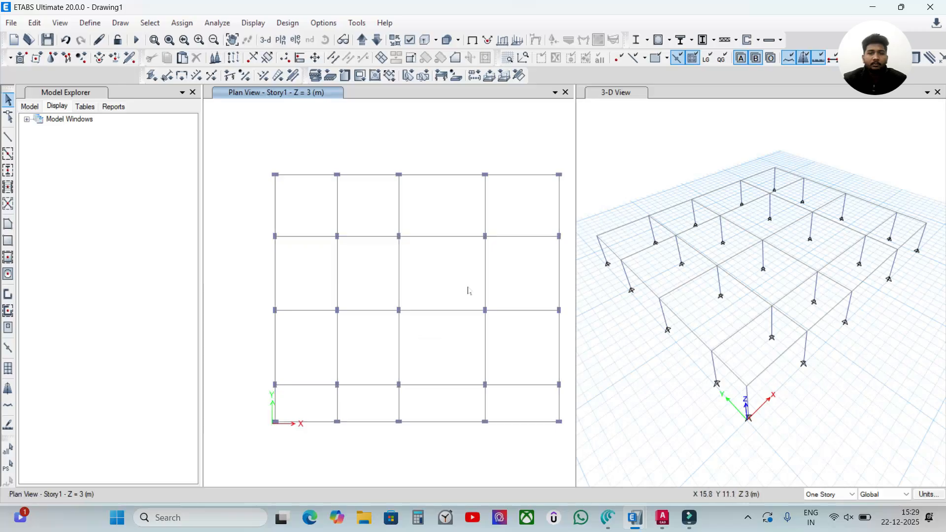
{"action": "scroll", "coordinate": [429, 281], "scroll_direction": "up", "scroll_amount": 2}
{"action": "scroll", "coordinate": [363, 264], "scroll_direction": "down", "scroll_amount": 2}
{"action": "scroll", "coordinate": [382, 264], "scroll_direction": "up", "scroll_amount": 2}
{"action": "scroll", "coordinate": [356, 227], "scroll_direction": "down", "scroll_amount": 2}
{"action": "left_click", "coordinate": [380, 225]}
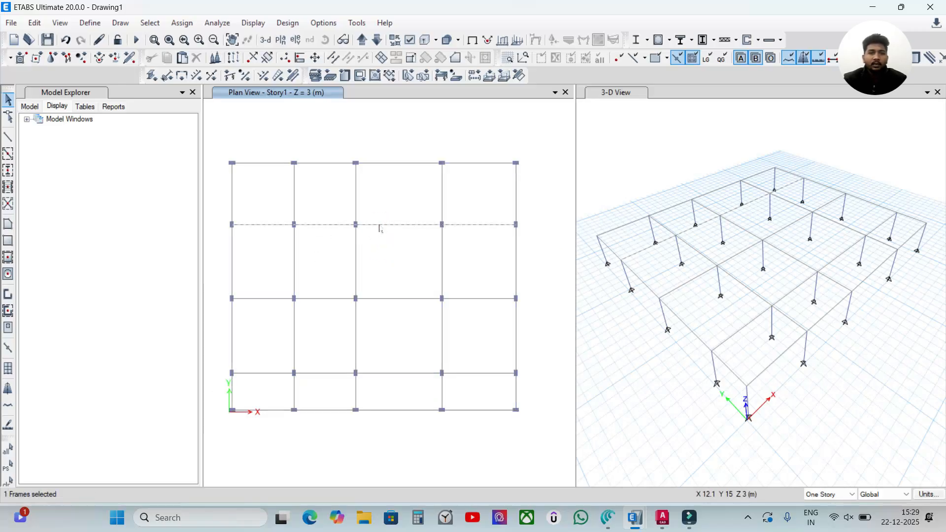
{"action": "left_click", "coordinate": [377, 246]}
{"action": "left_click", "coordinate": [386, 225]}
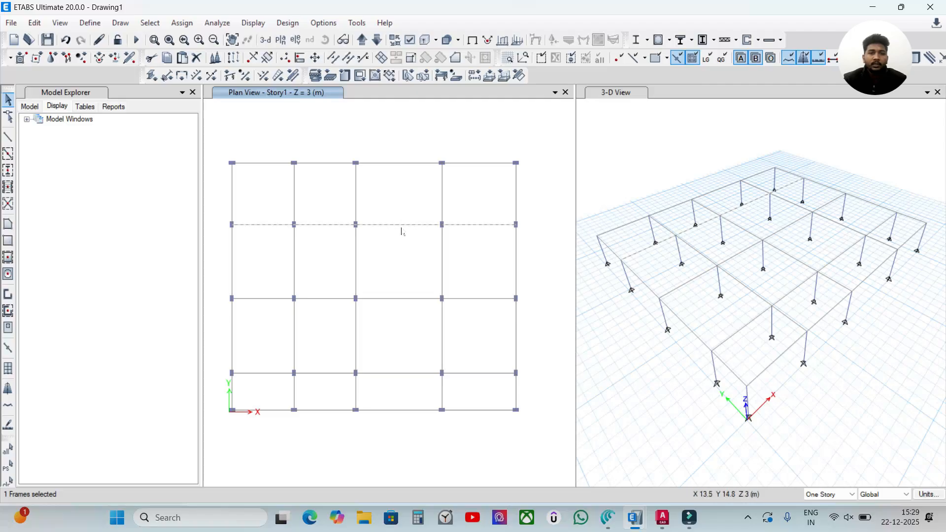
{"action": "left_click", "coordinate": [397, 195]}
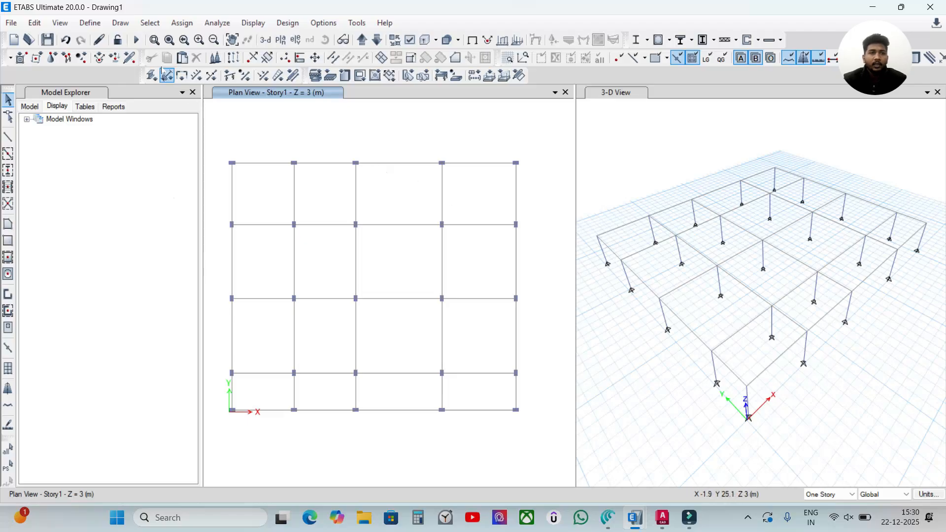
Step: Add an M30 concrete material from the Indian standard for the India region, keeping its default properties
{"action": "left_click", "coordinate": [89, 24]}
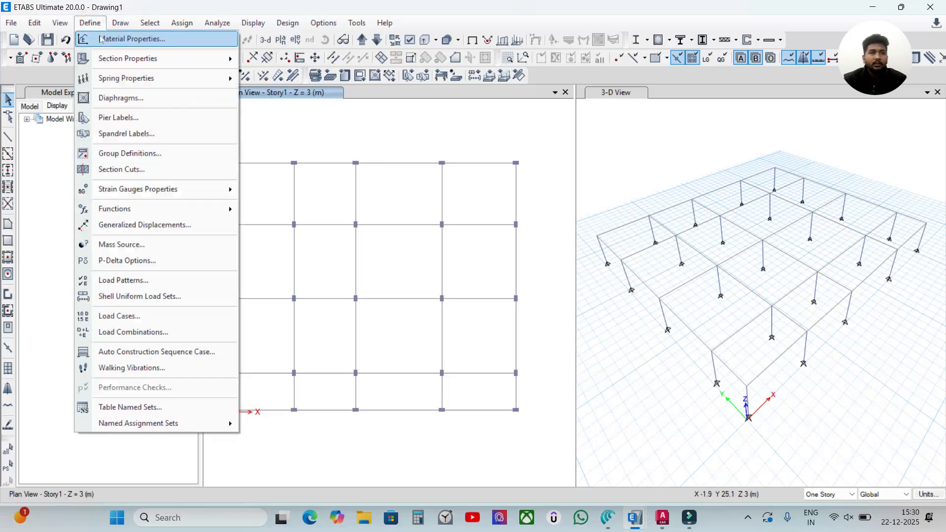
{"action": "left_click", "coordinate": [102, 39]}
{"action": "left_click_drag", "start_coordinate": [426, 148], "coordinate": [357, 112]}
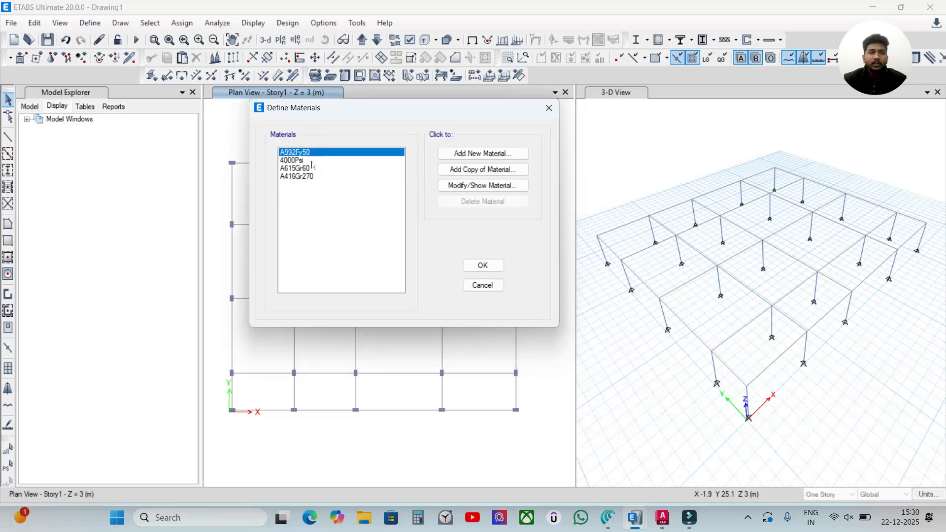
{"action": "left_click", "coordinate": [483, 155]}
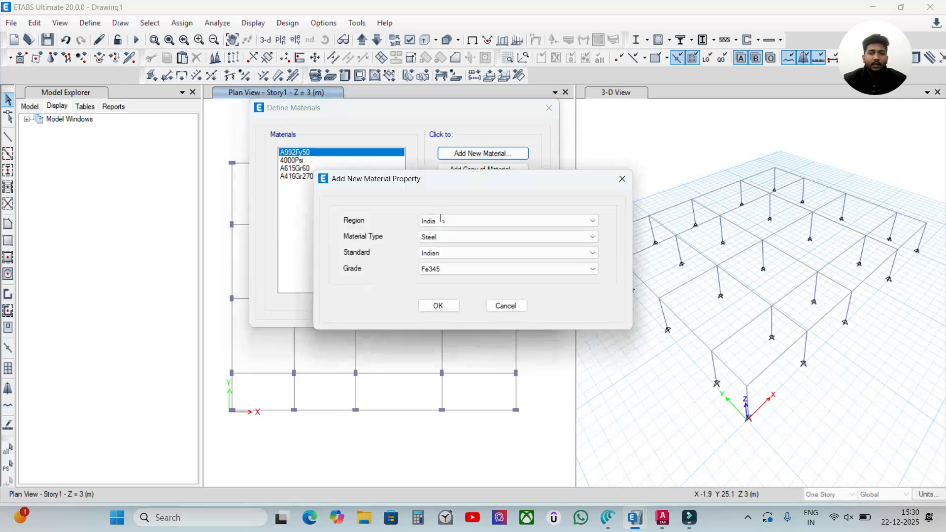
{"action": "left_click", "coordinate": [445, 269]}
{"action": "left_click", "coordinate": [450, 238]}
{"action": "left_click", "coordinate": [450, 237]}
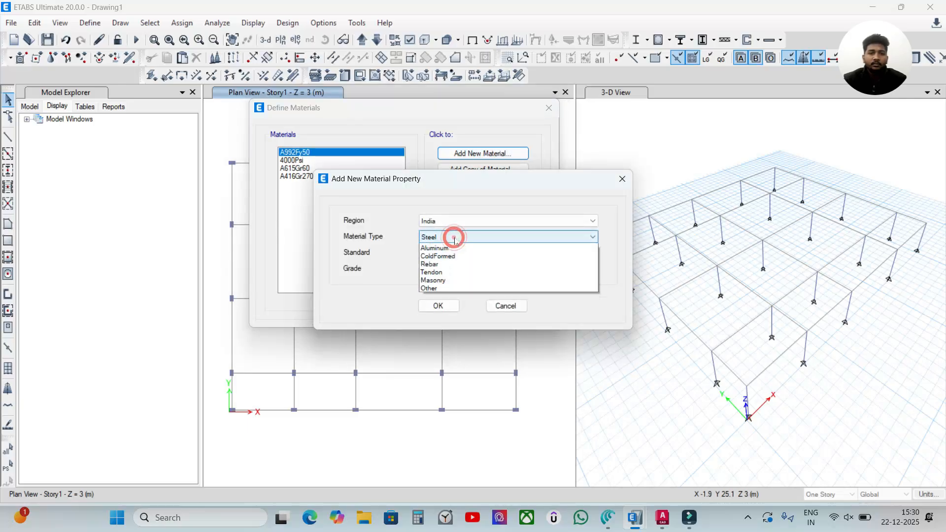
{"action": "left_click", "coordinate": [447, 260]}
{"action": "left_click", "coordinate": [438, 306]}
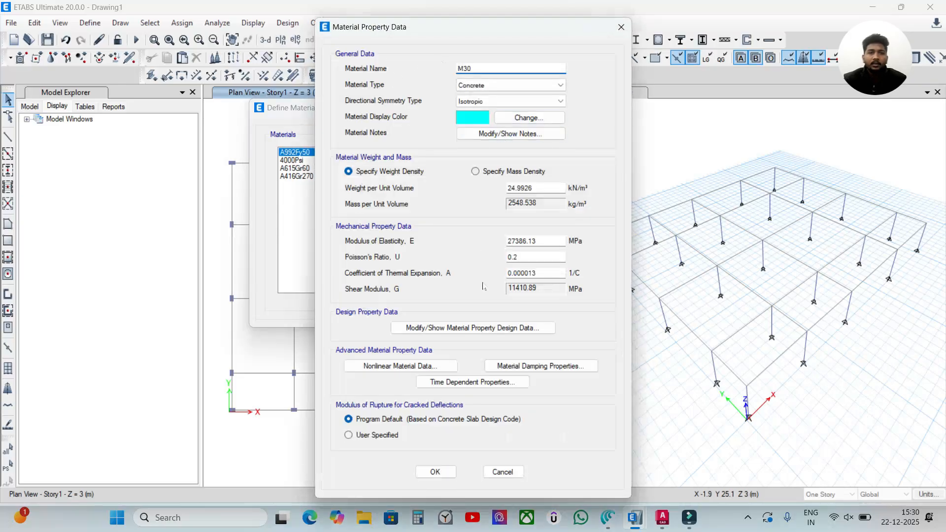
{"action": "left_click", "coordinate": [437, 474]}
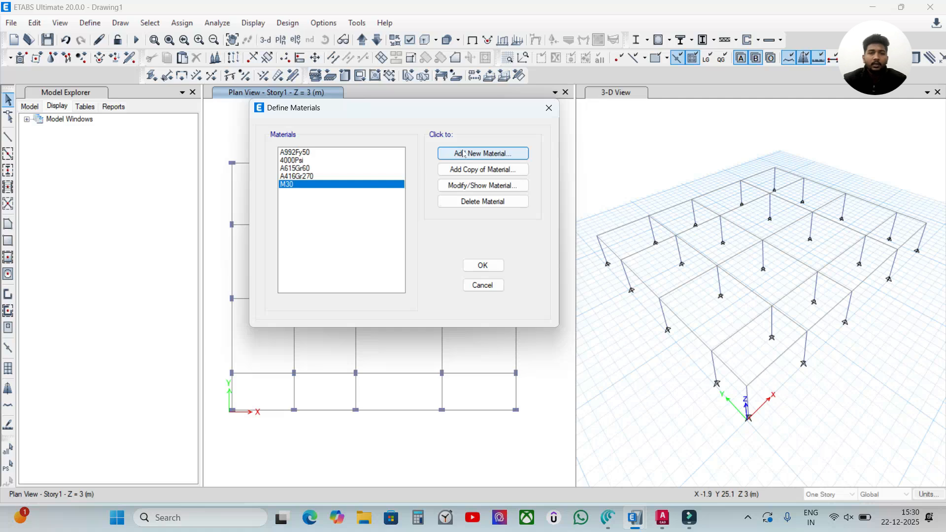
Step: Add a rebar material of HYSD Grade 500 from the Indian standard, keeping its default properties
{"action": "left_click", "coordinate": [464, 154]}
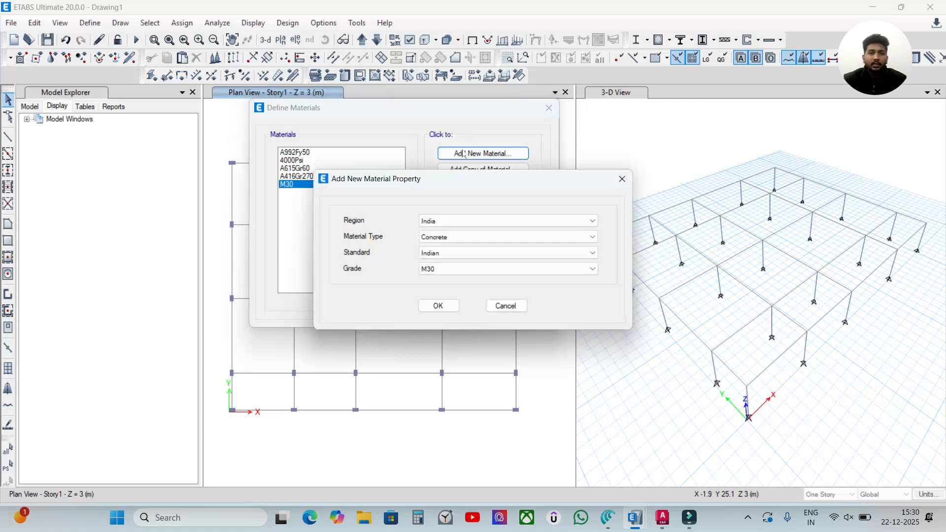
{"action": "left_click", "coordinate": [490, 193]}
{"action": "left_click", "coordinate": [439, 235]}
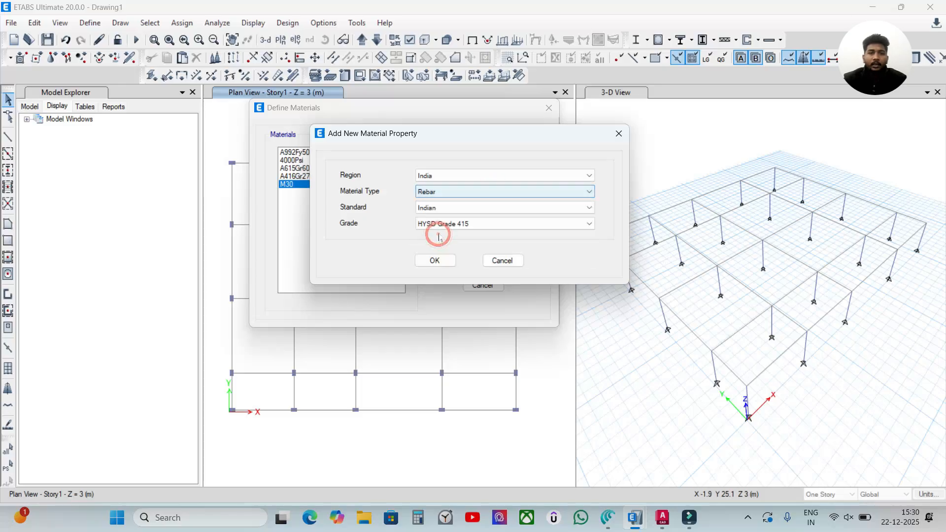
{"action": "left_click", "coordinate": [456, 224]}
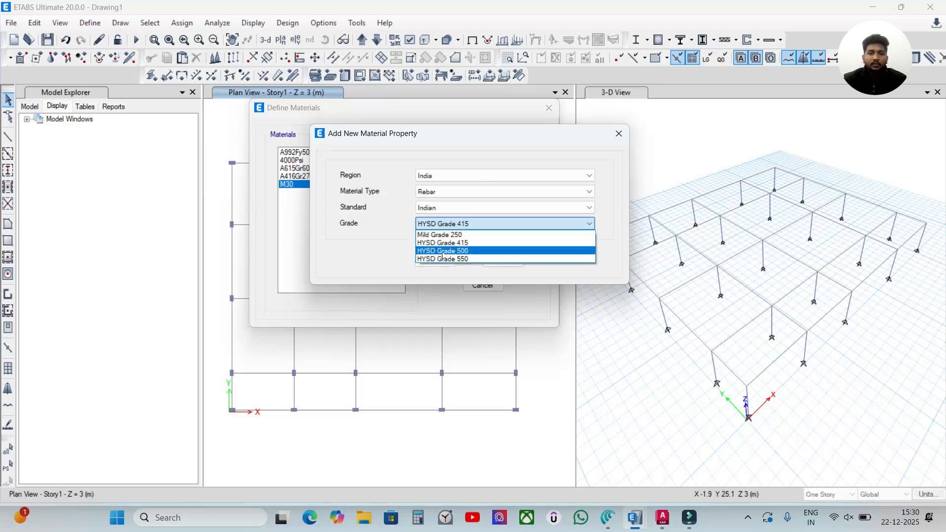
{"action": "left_click", "coordinate": [446, 251]}
{"action": "left_click", "coordinate": [445, 266]}
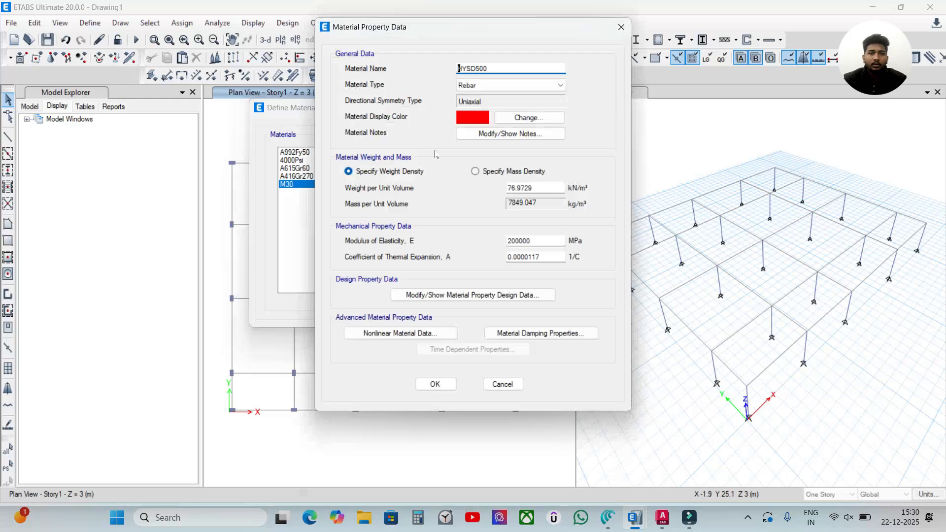
{"action": "left_click", "coordinate": [434, 384]}
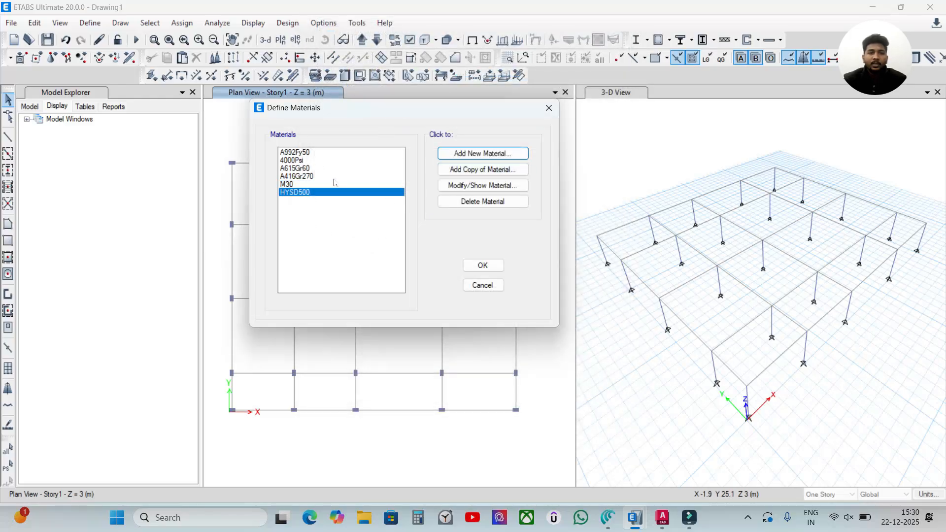
Step: Add a rebar material of HYSD Grade 415 from the Indian standard and save the material definitions
{"action": "left_click", "coordinate": [475, 154]}
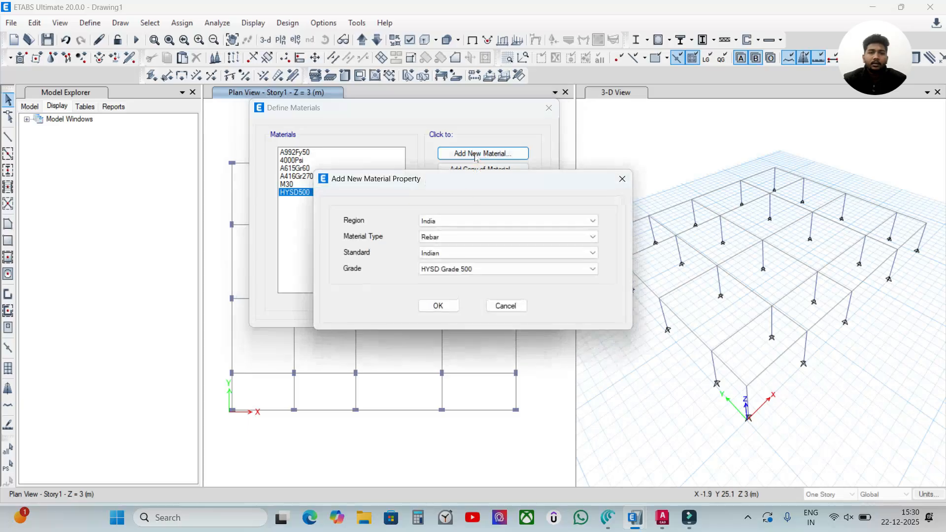
{"action": "left_click", "coordinate": [472, 269]}
{"action": "left_click", "coordinate": [464, 282]}
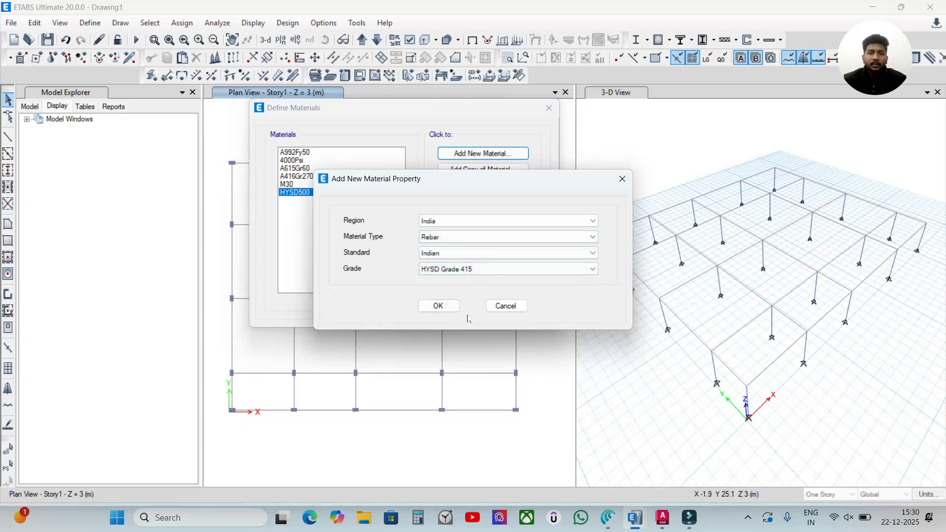
{"action": "left_click", "coordinate": [449, 308]}
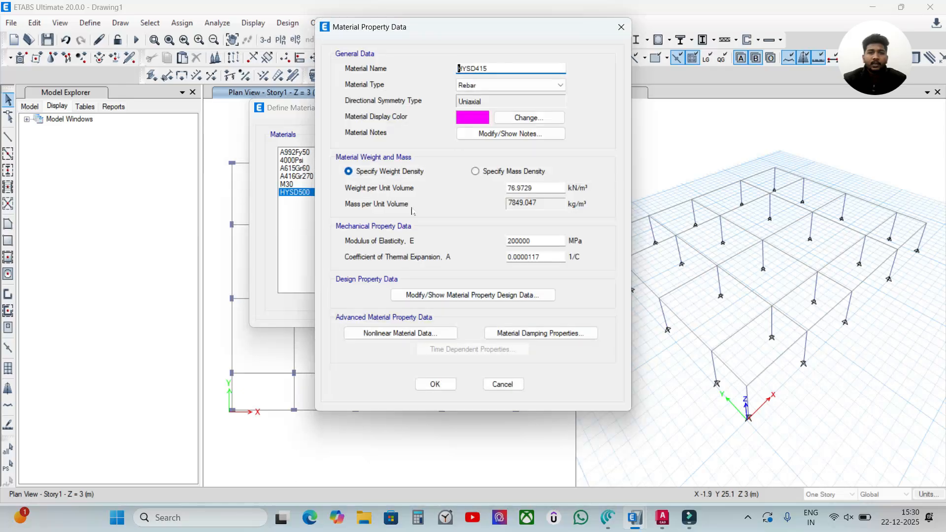
{"action": "left_click", "coordinate": [434, 384]}
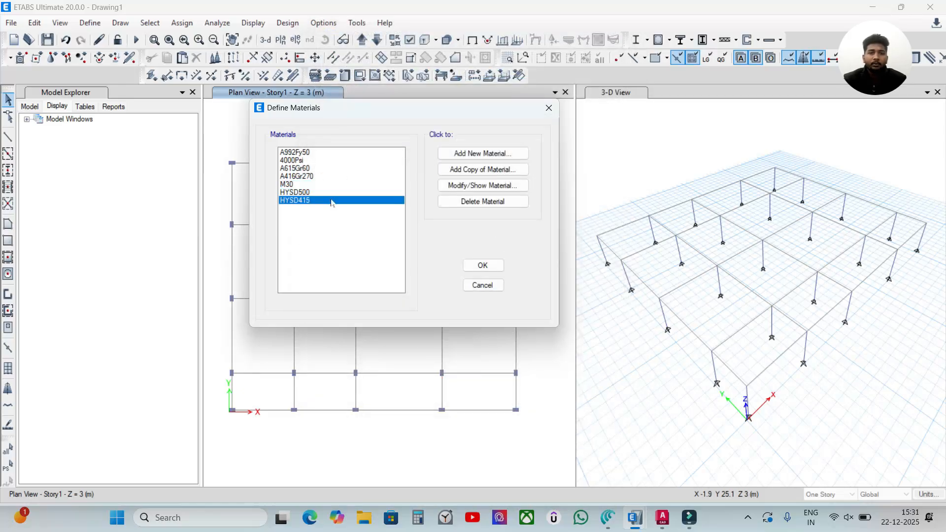
{"action": "left_click", "coordinate": [483, 266]}
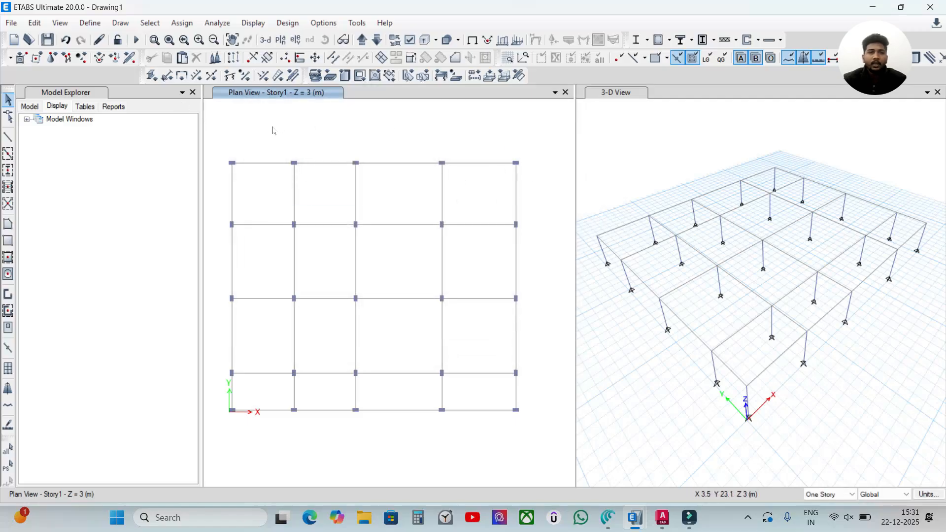
Step: Add a concrete rectangular frame section named "Beam 200*300mm" with M30 as its material
{"action": "left_click", "coordinate": [90, 23]}
{"action": "mouse_move", "coordinate": [113, 59]}
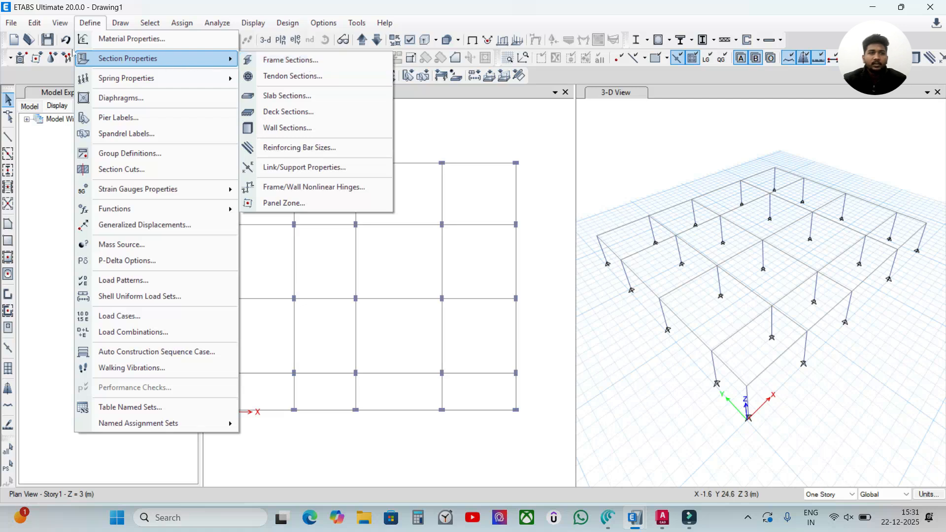
{"action": "left_click", "coordinate": [286, 62]}
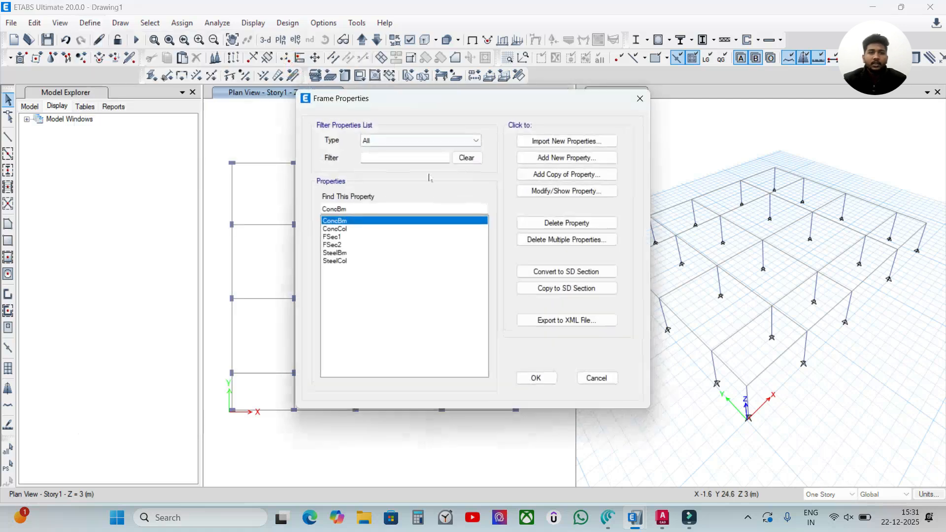
{"action": "left_click_drag", "start_coordinate": [374, 265], "coordinate": [385, 219]}
{"action": "left_click", "coordinate": [382, 288]}
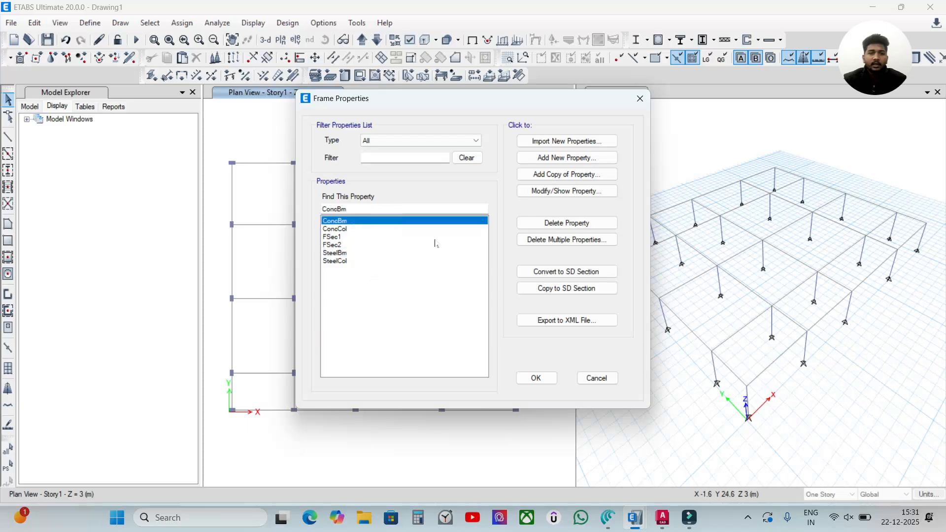
{"action": "left_click", "coordinate": [553, 158]}
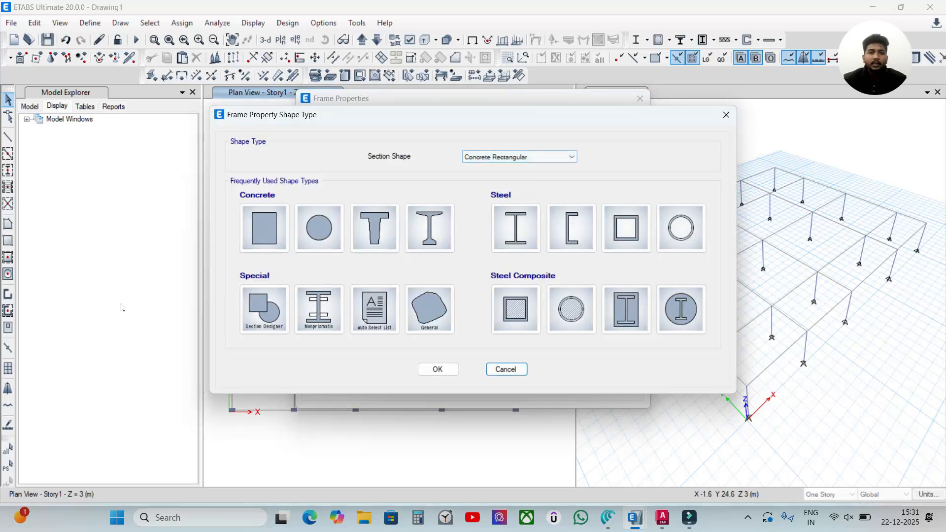
{"action": "left_click", "coordinate": [261, 235]}
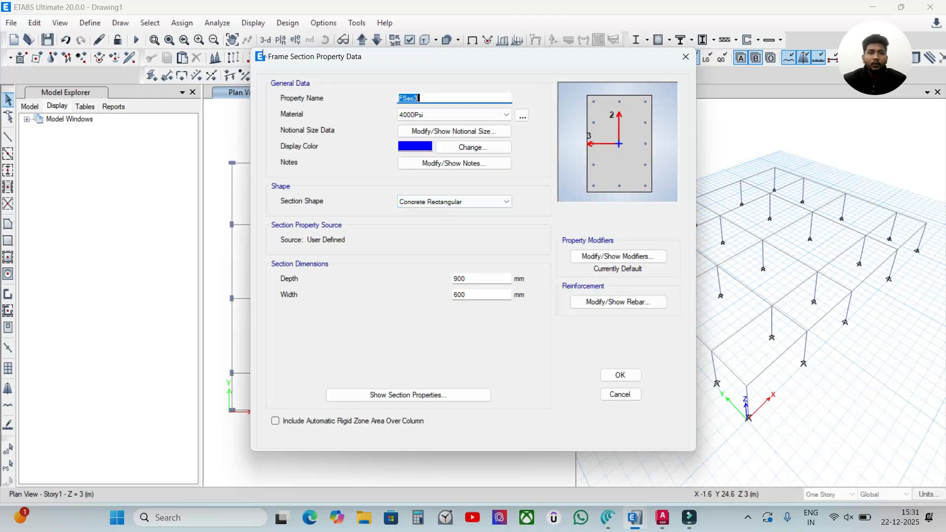
{"action": "double_click", "coordinate": [461, 97]}
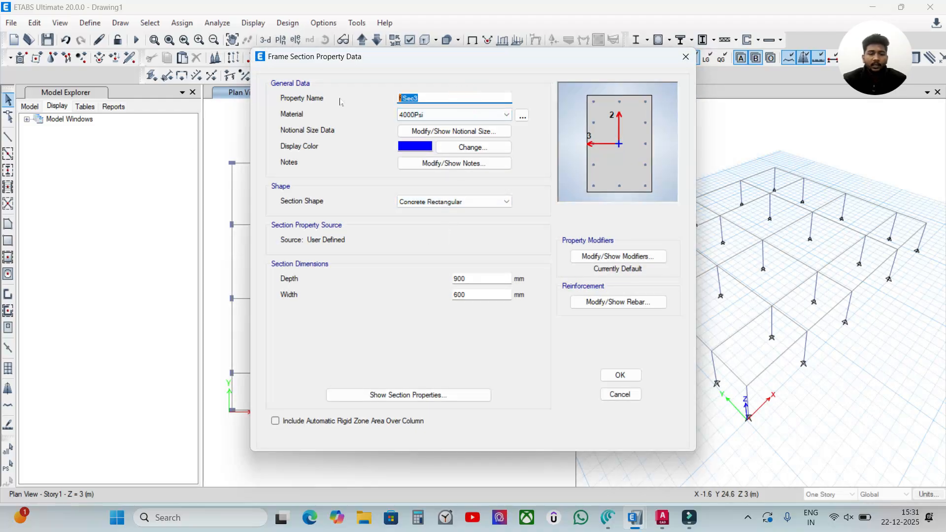
{"action": "type", "text": "Beam"}
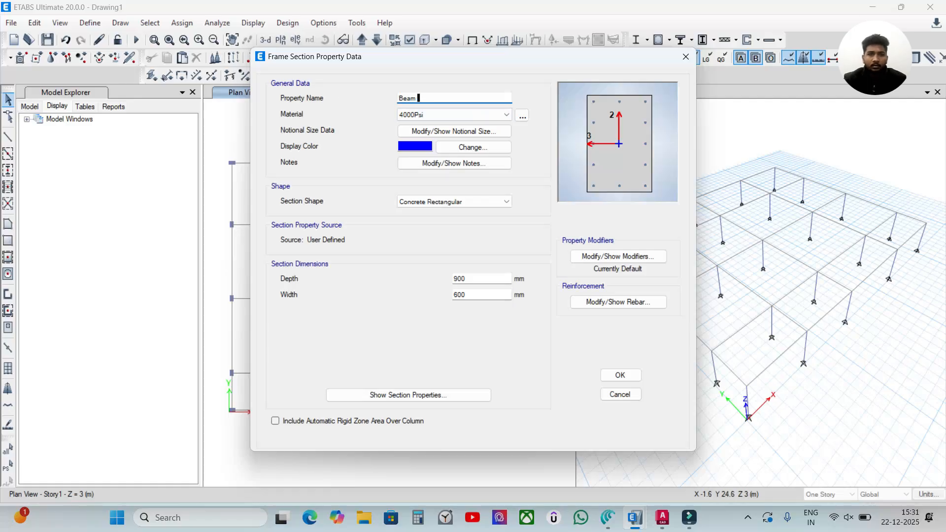
{"action": "type", "text": " 200*300mm"}
{"action": "left_click", "coordinate": [423, 114]}
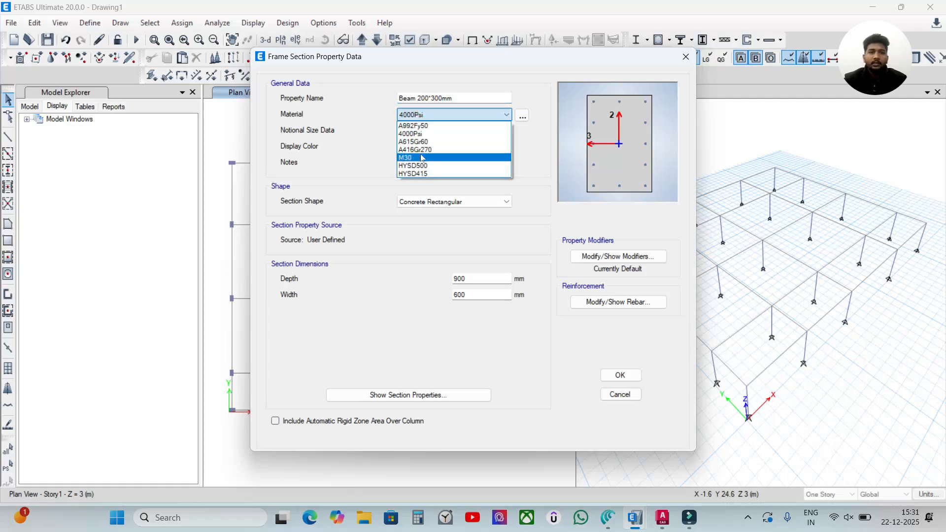
{"action": "left_click", "coordinate": [422, 157]}
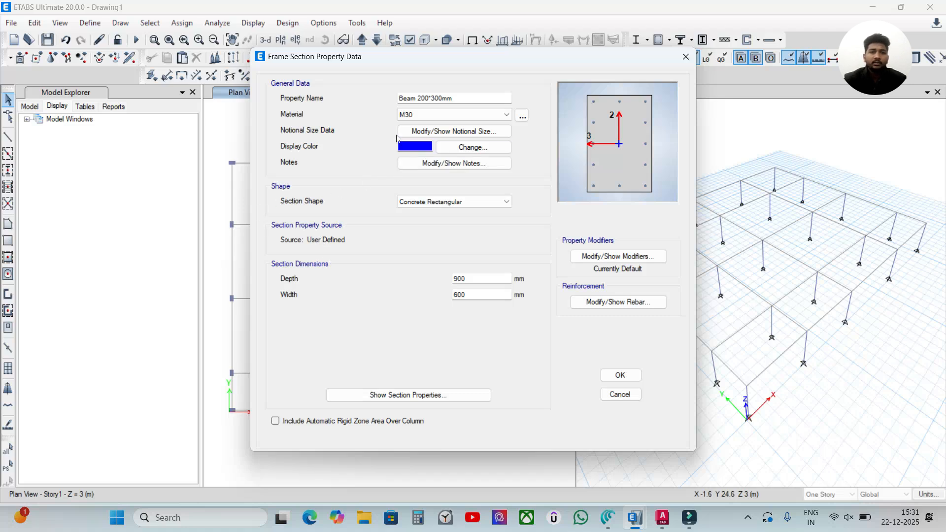
Step: Set the beam section's depth to 300 mm and its width to 200 mm
{"action": "double_click", "coordinate": [461, 278]}
{"action": "type", "text": "300"}
{"action": "double_click", "coordinate": [491, 295]}
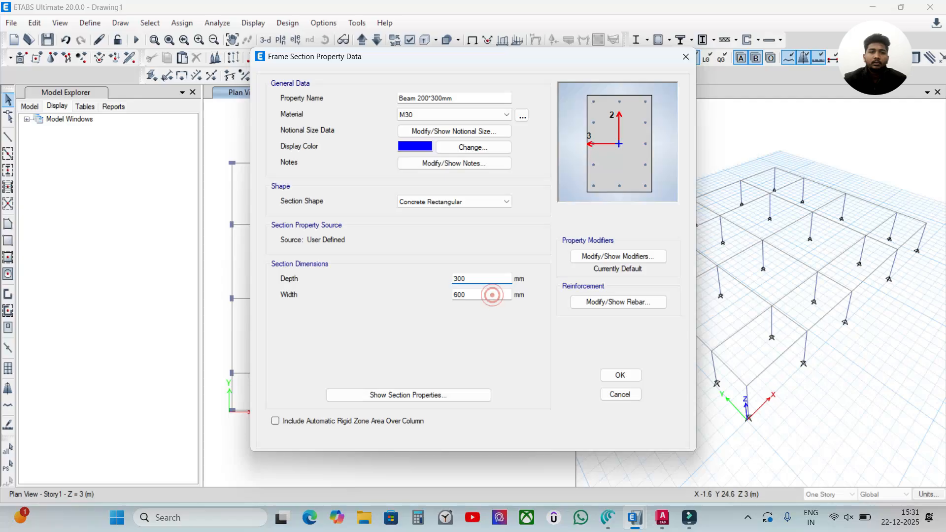
{"action": "type", "text": "200"}
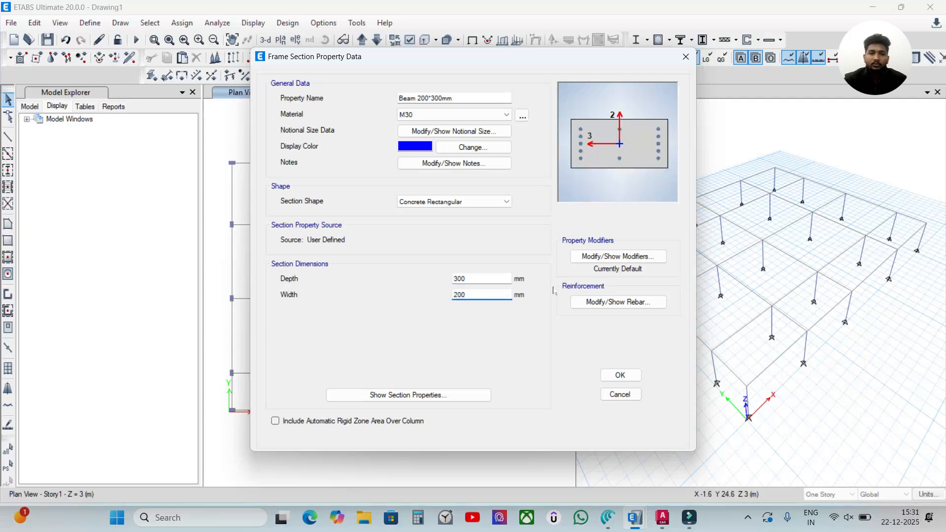
Step: Set the beam section's reinforcement to M3 Design Only (Beam), with HYSD500 longitudinal bars and HYSD415 confinement bars
{"action": "left_click", "coordinate": [594, 303]}
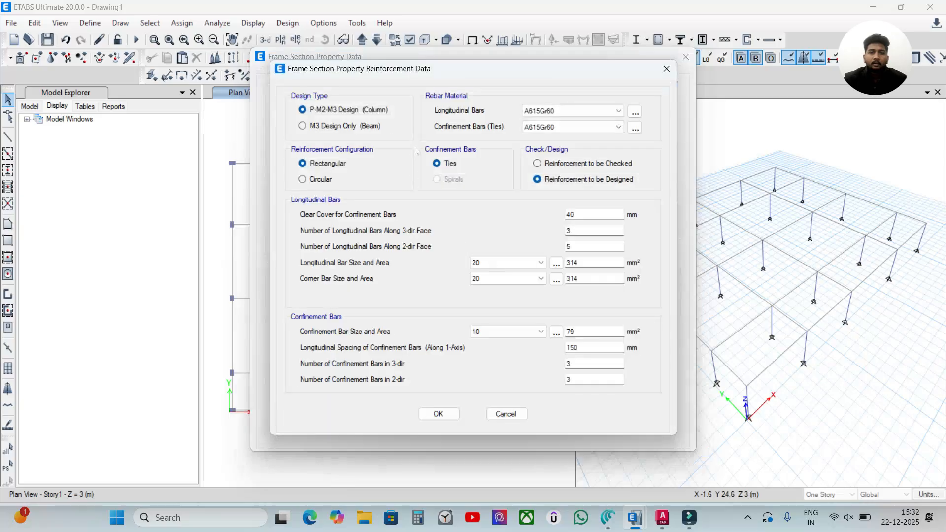
{"action": "left_click", "coordinate": [361, 127]}
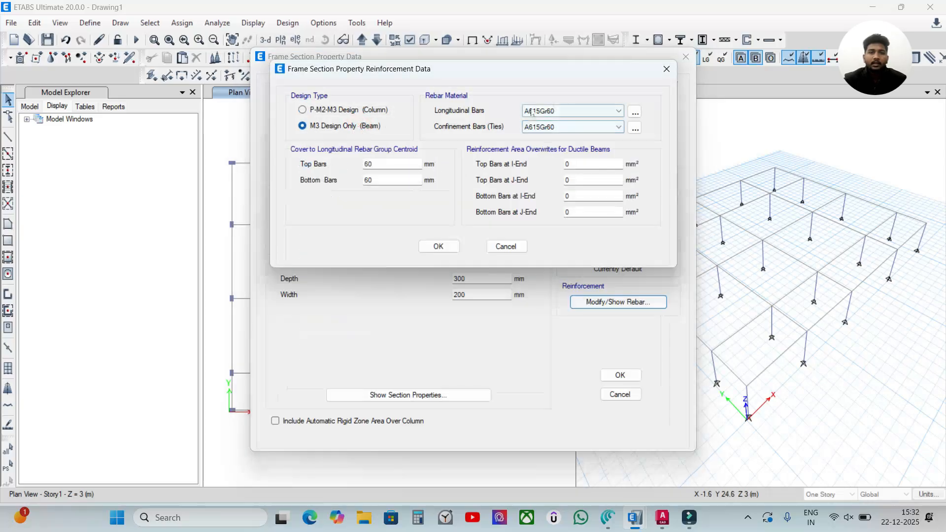
{"action": "left_click_drag", "start_coordinate": [524, 68], "coordinate": [505, 134]}
{"action": "left_click_drag", "start_coordinate": [389, 139], "coordinate": [404, 98]}
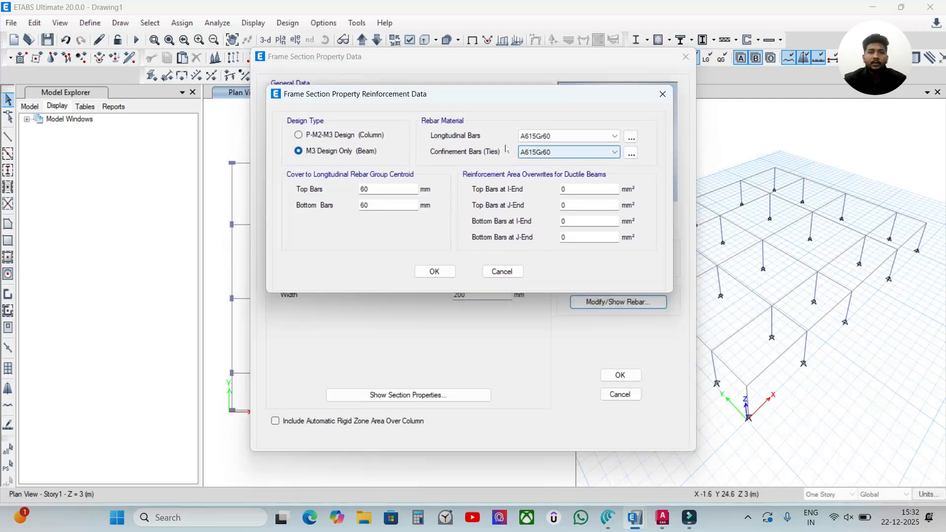
{"action": "left_click", "coordinate": [562, 136]}
{"action": "left_click", "coordinate": [557, 156]}
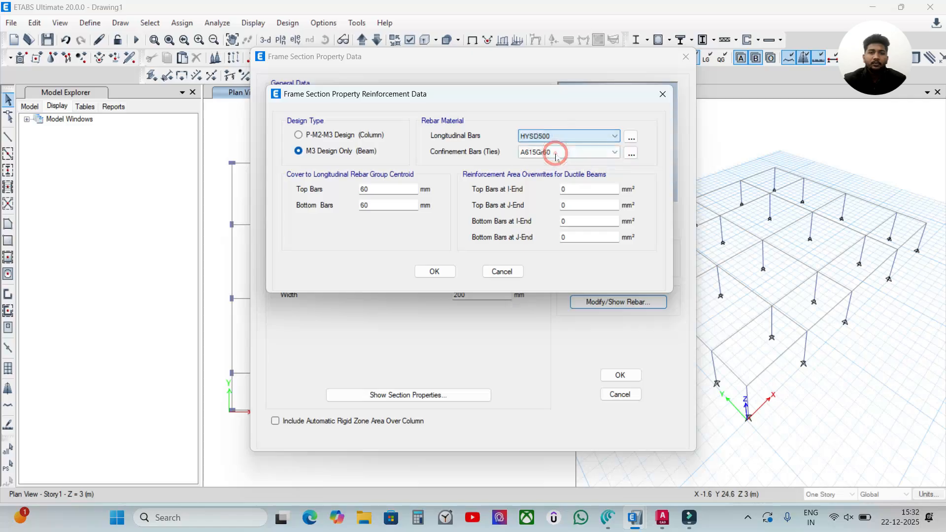
{"action": "left_click", "coordinate": [553, 153]}
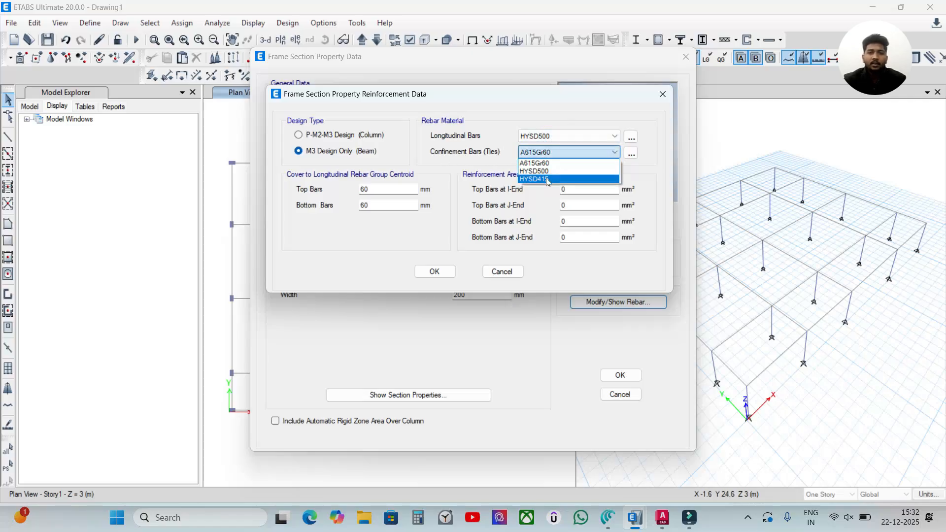
{"action": "left_click", "coordinate": [548, 180]}
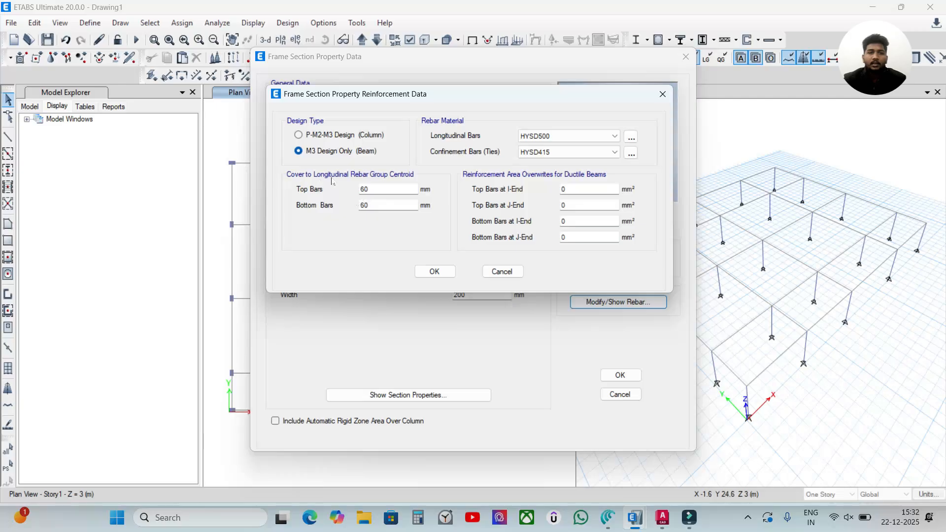
Step: Set the beam's cover to the longitudinal rebar group centroid to 50 mm for both top and bottom bars
{"action": "double_click", "coordinate": [364, 190]}
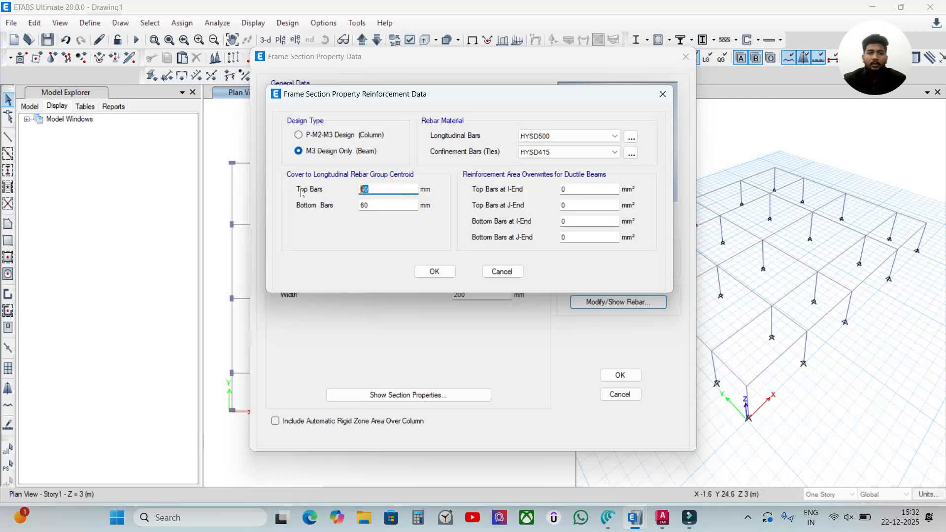
{"action": "type", "text": "5"}
{"action": "double_click", "coordinate": [377, 204]}
{"action": "type", "text": "50"}
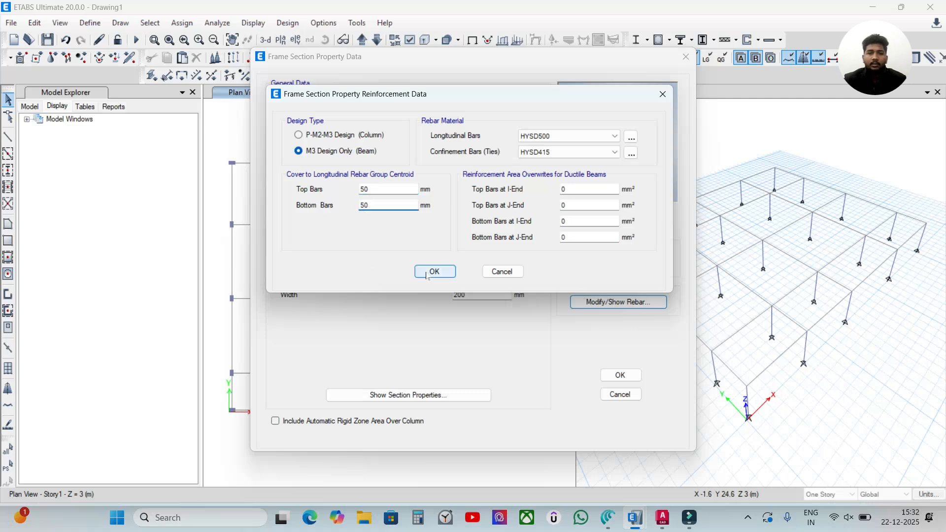
{"action": "left_click", "coordinate": [432, 272]}
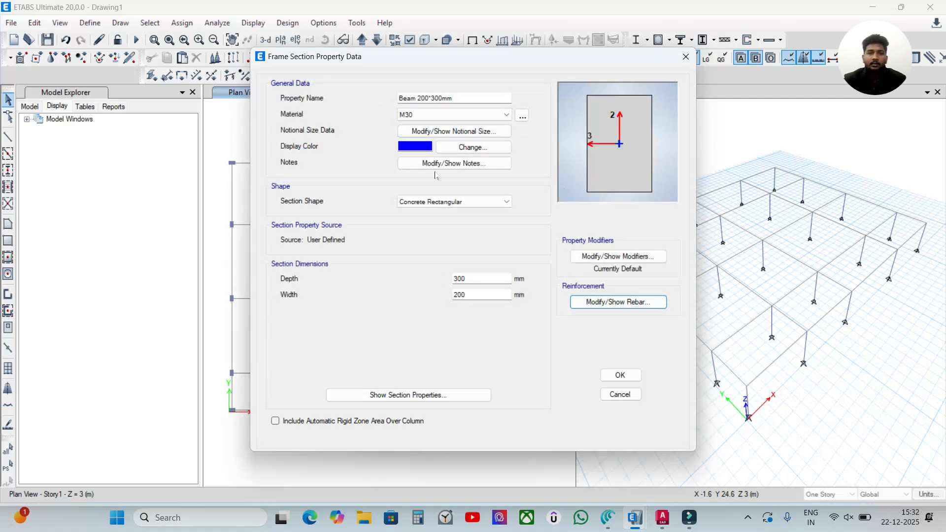
Step: Set the beam's moment of inertia modifiers about the 2 and 3 axes to 0.35 and save the section
{"action": "left_click", "coordinate": [590, 260]}
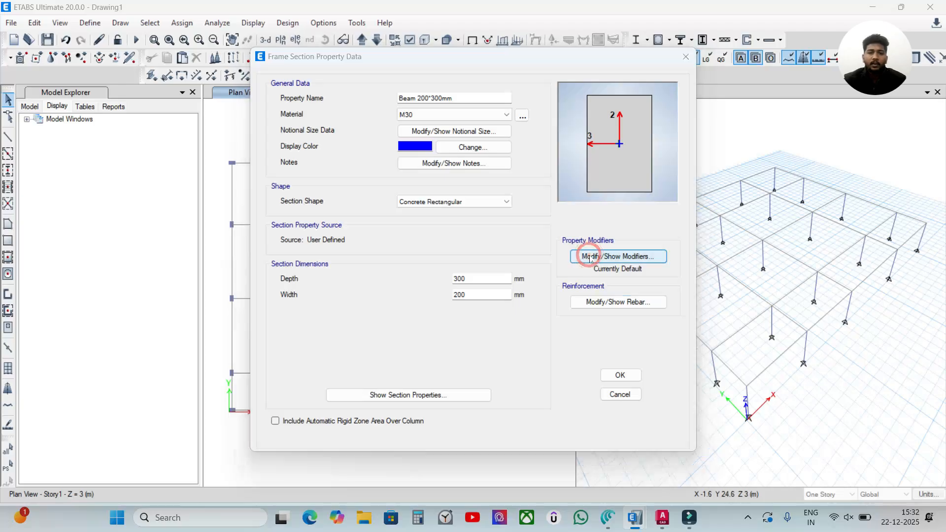
{"action": "key", "text": "Tab"}
{"action": "key", "text": "Tab"}
{"action": "key", "text": "Tab"}
{"action": "key", "text": "Tab"}
{"action": "type", "text": "0.35"}
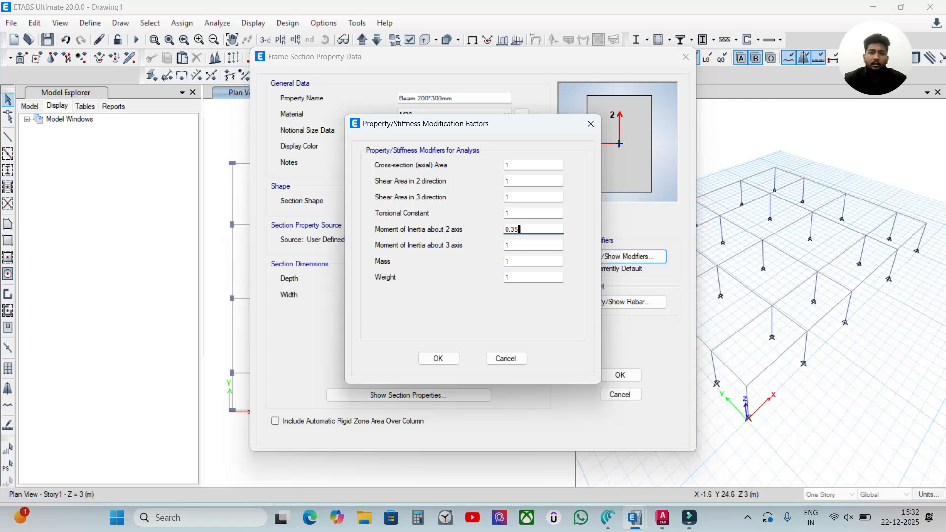
{"action": "key", "text": "Tab"}
{"action": "type", "text": "0.35"}
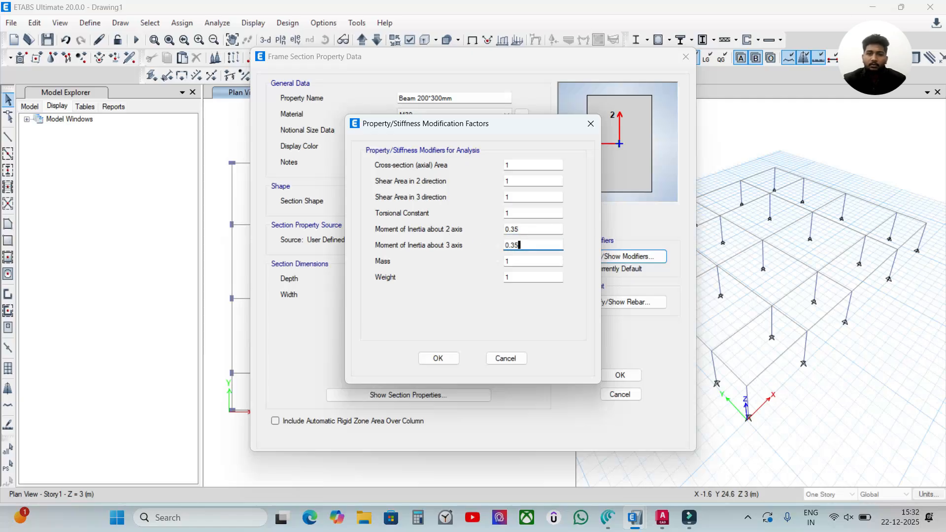
{"action": "left_click", "coordinate": [454, 360]}
{"action": "left_click", "coordinate": [620, 376]}
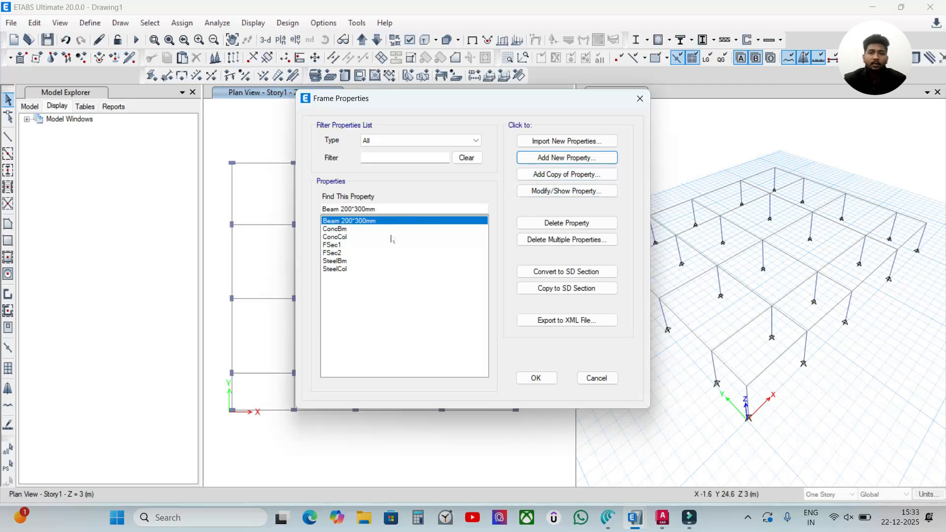
Step: Add a copy of the Beam 200*300mm section and name it "Column 300*400mm"
{"action": "left_click", "coordinate": [547, 175]}
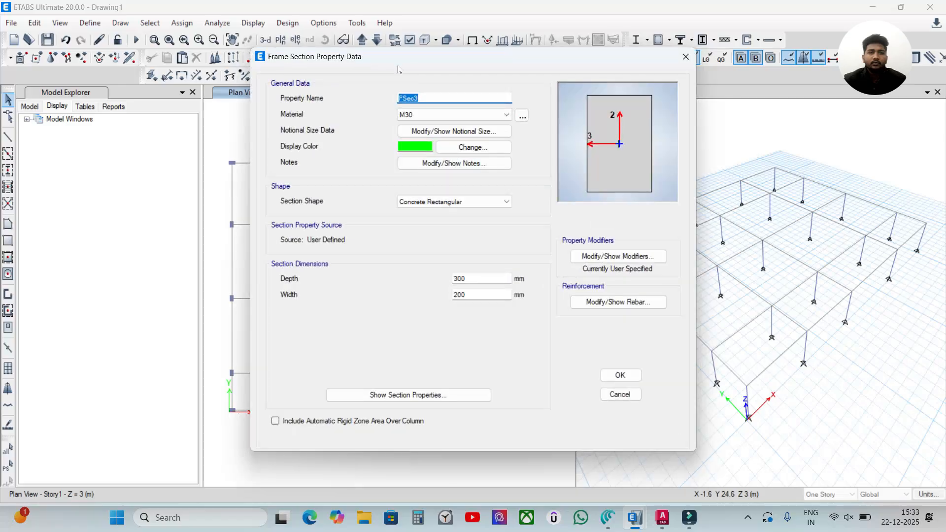
{"action": "left_click_drag", "start_coordinate": [441, 98], "coordinate": [335, 102]}
{"action": "type", "text": "Column "}
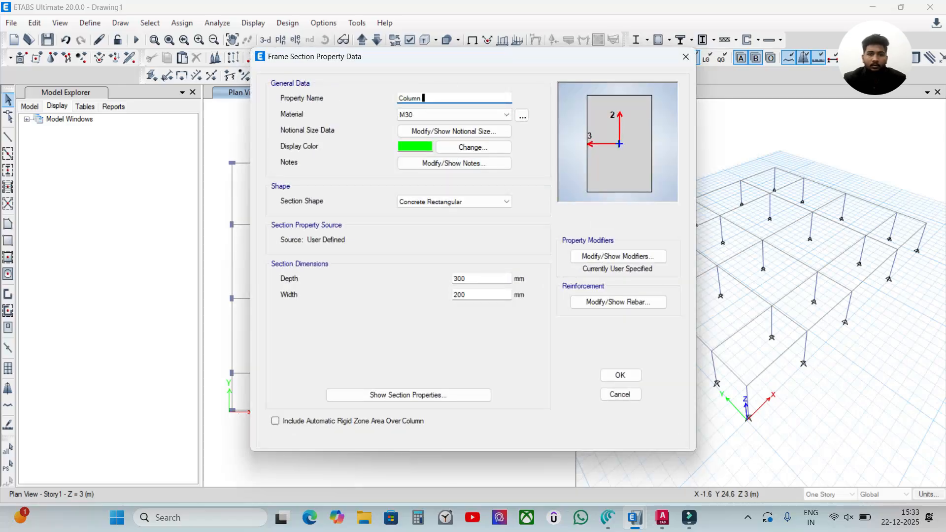
{"action": "type", "text": "300*400mm"}
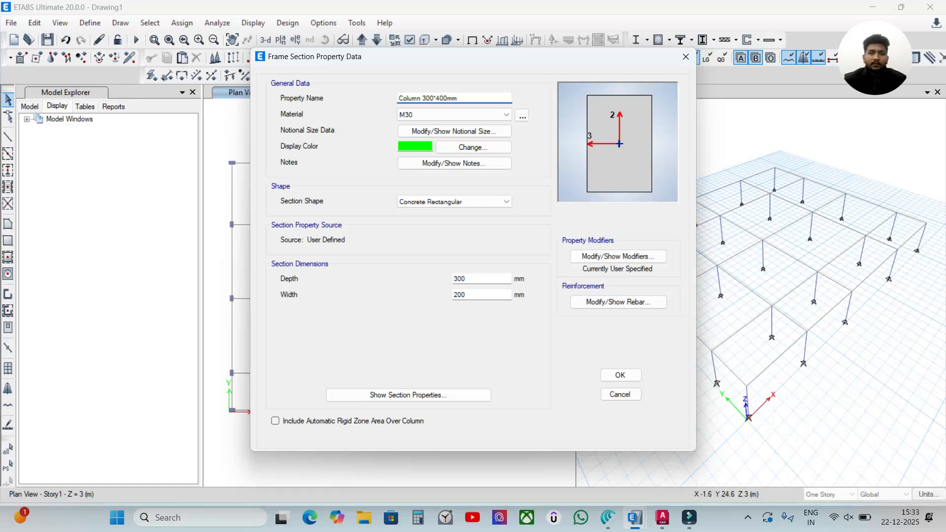
Step: Set the column section's depth to 400 mm and its width to 300 mm
{"action": "left_click_drag", "start_coordinate": [481, 279], "coordinate": [456, 279]}
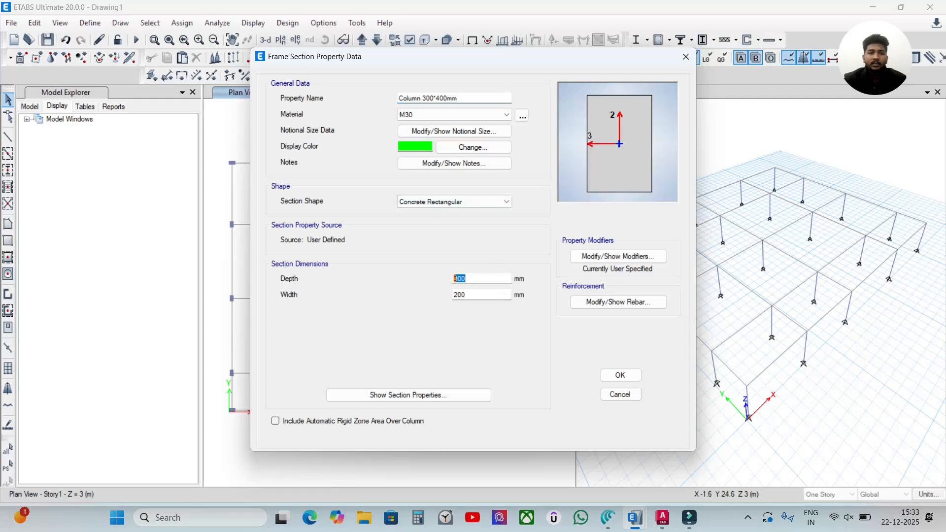
{"action": "type", "text": "400"}
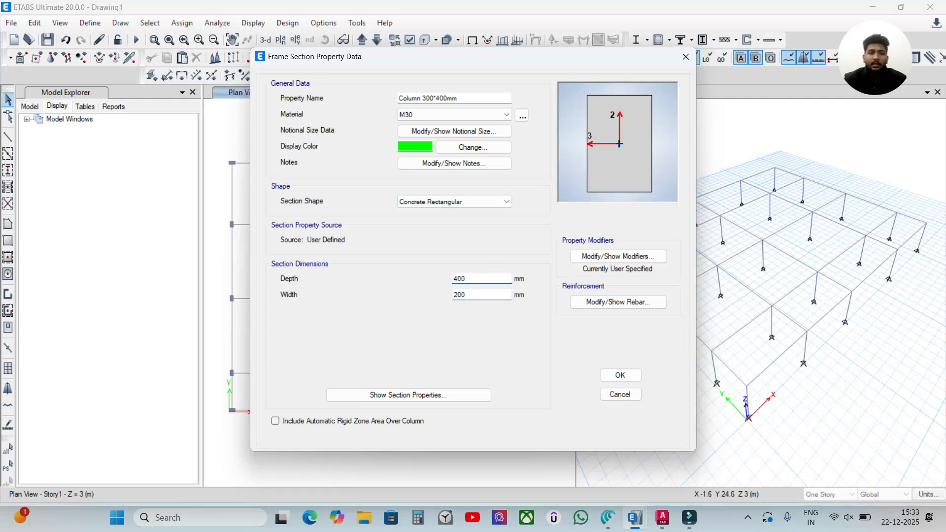
{"action": "key", "text": "Tab"}
{"action": "type", "text": "300"}
{"action": "left_click", "coordinate": [495, 341]}
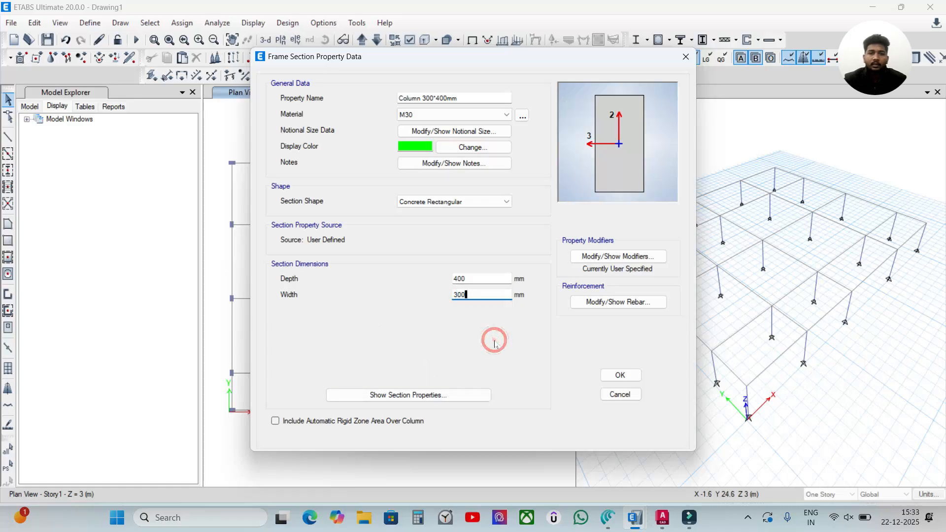
Step: Set the column section's reinforcement to P-M2-M3 Design (Column) with 4 longitudinal bars along the 2-dir face
{"action": "left_click", "coordinate": [596, 300]}
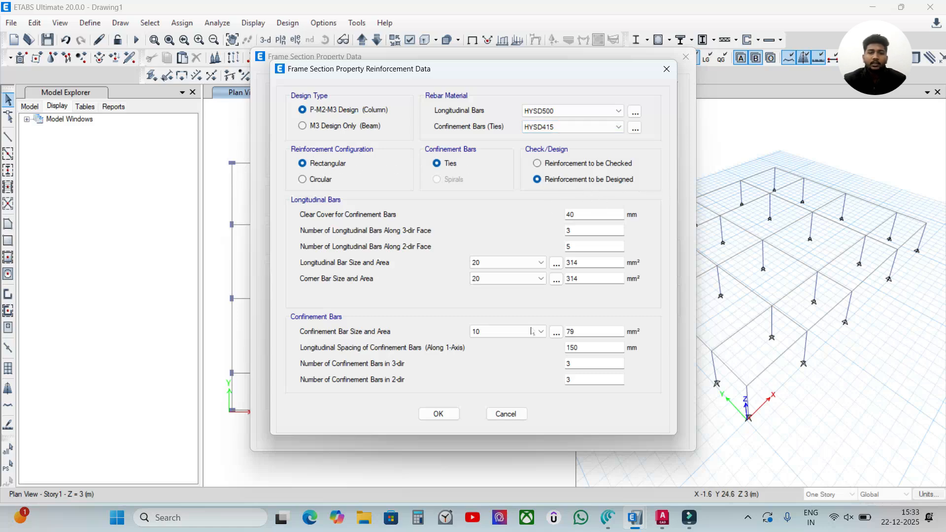
{"action": "left_click", "coordinate": [439, 414]}
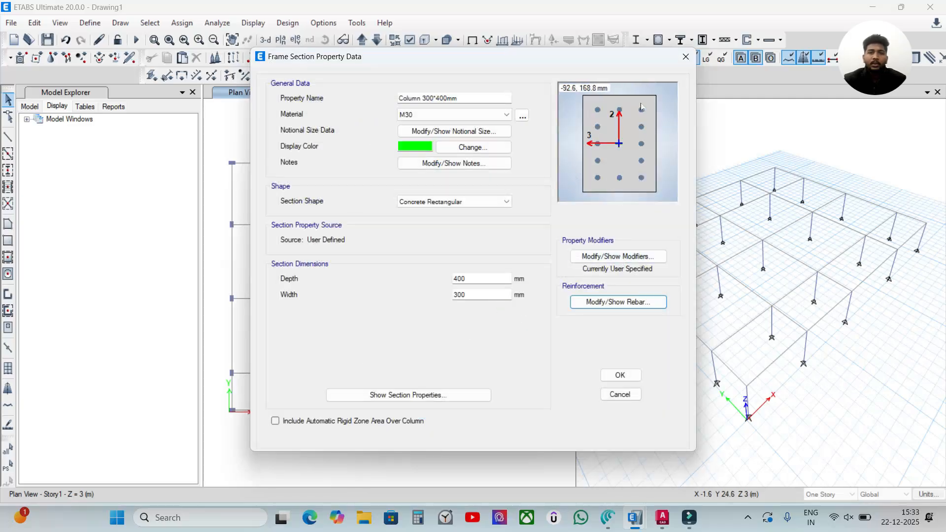
{"action": "left_click", "coordinate": [634, 302]}
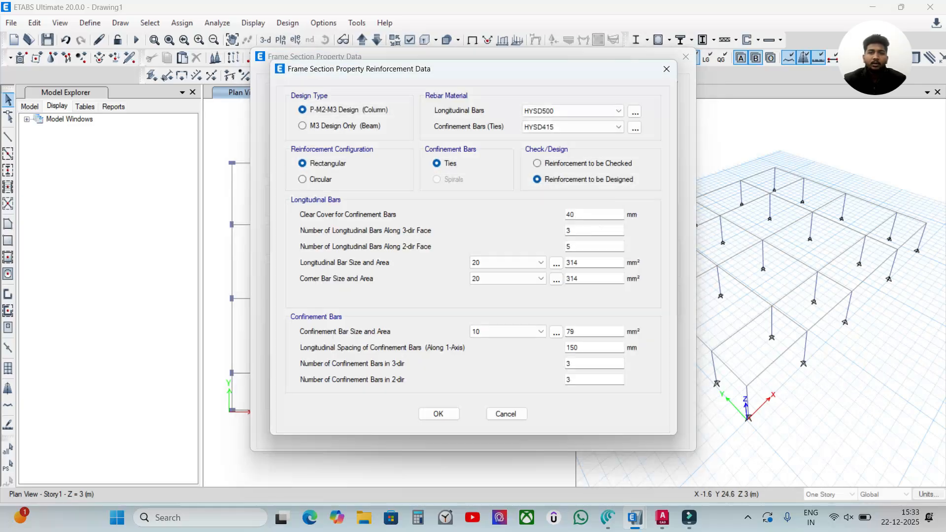
{"action": "left_click_drag", "start_coordinate": [588, 246], "coordinate": [531, 245]}
{"action": "type", "text": "4"}
{"action": "left_click", "coordinate": [446, 414]}
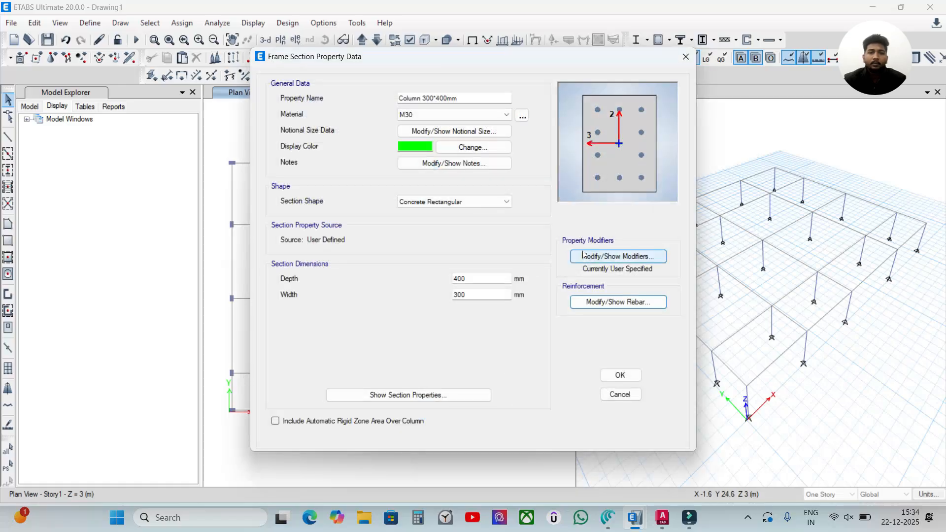
Step: Set the column section's moment of inertia modifiers about the 2 and 3 axes to 0.7 and save the frame properties
{"action": "left_click", "coordinate": [606, 257]}
{"action": "left_click_drag", "start_coordinate": [522, 229], "coordinate": [453, 233]}
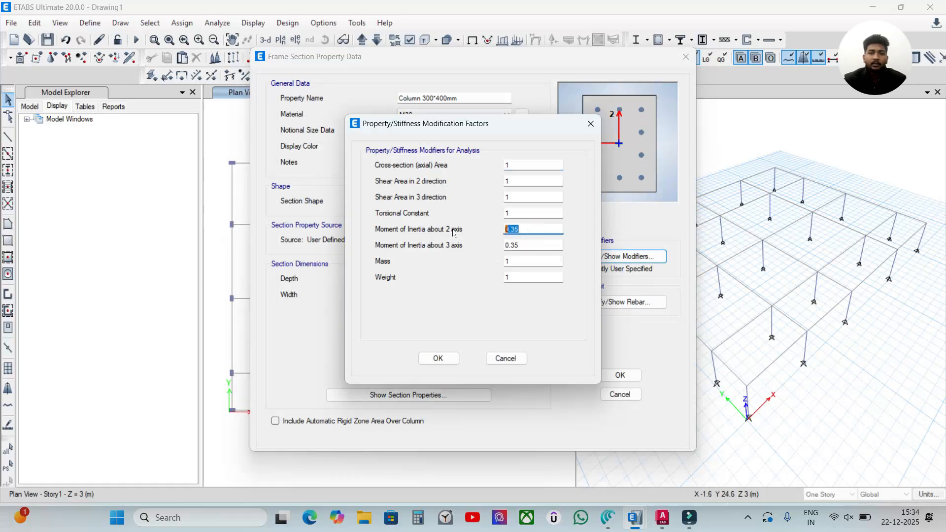
{"action": "type", "text": "0.7"}
{"action": "left_click_drag", "start_coordinate": [528, 245], "coordinate": [461, 238]}
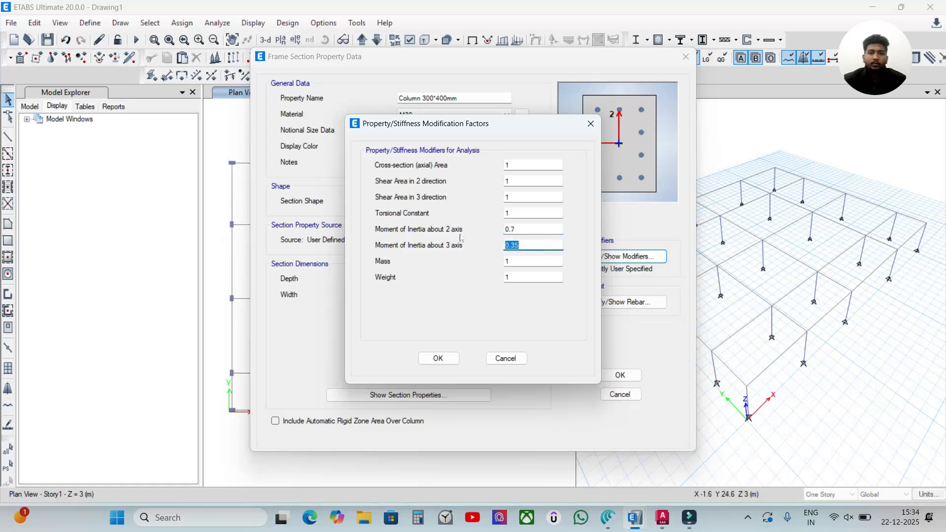
{"action": "type", "text": "0.7"}
{"action": "left_click", "coordinate": [453, 359]}
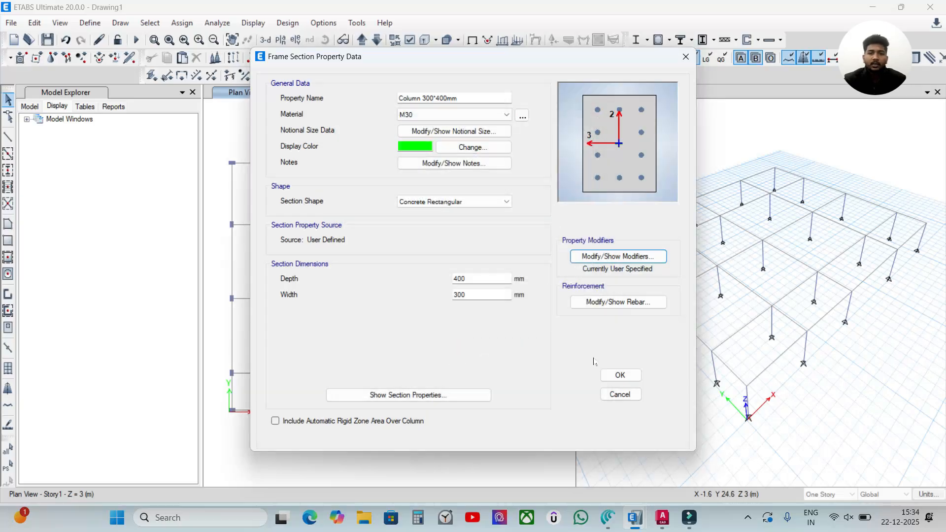
{"action": "left_click", "coordinate": [615, 255]}
{"action": "left_click", "coordinate": [431, 359]}
{"action": "left_click", "coordinate": [620, 375]}
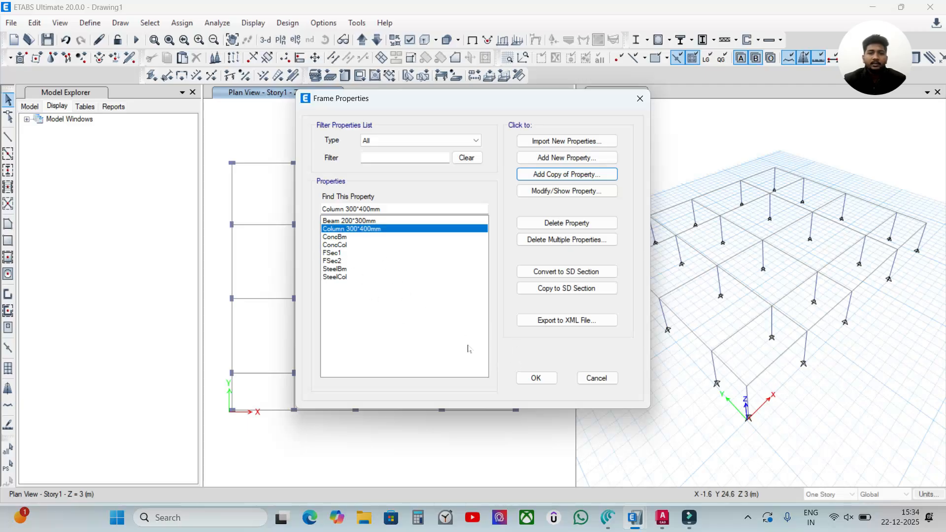
{"action": "left_click", "coordinate": [536, 378]}
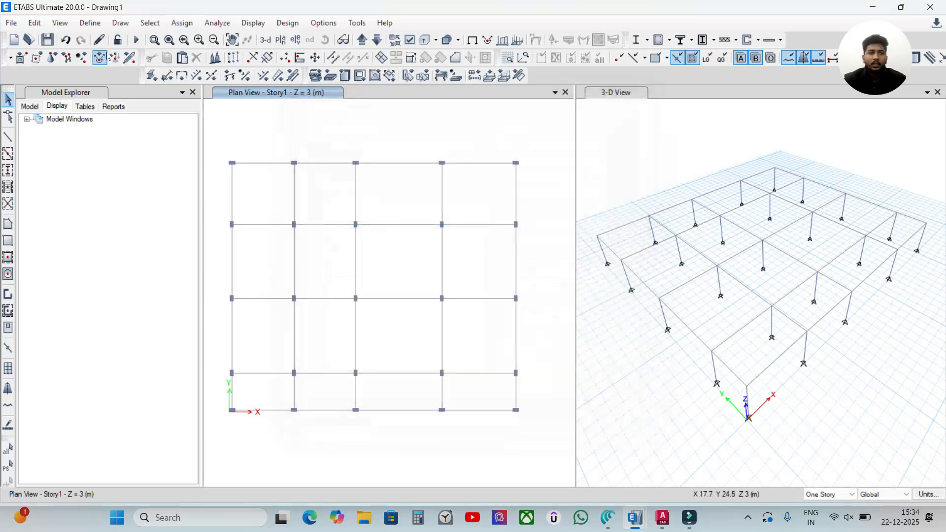
Step: Delete the Plank1 property from the slab section definitions
{"action": "left_click", "coordinate": [90, 23]}
{"action": "mouse_move", "coordinate": [127, 58]}
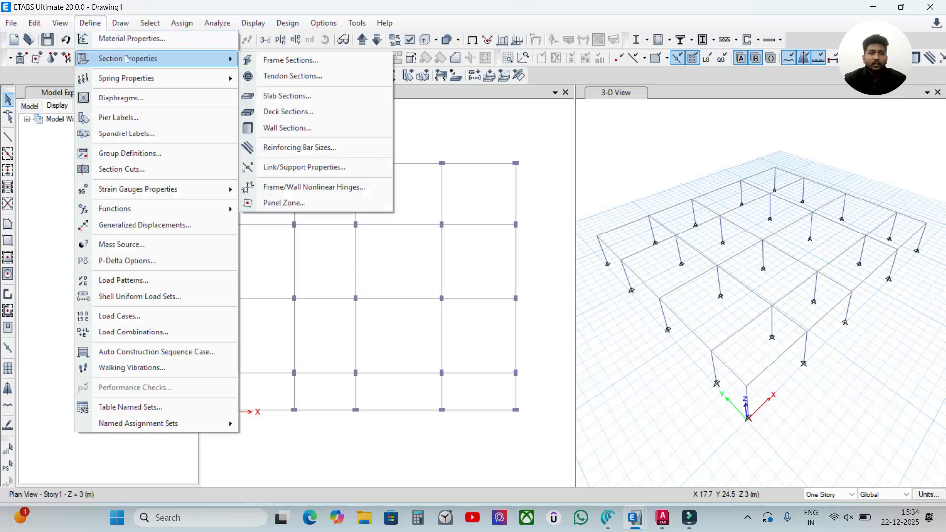
{"action": "left_click", "coordinate": [298, 101]}
{"action": "left_click", "coordinate": [532, 266]}
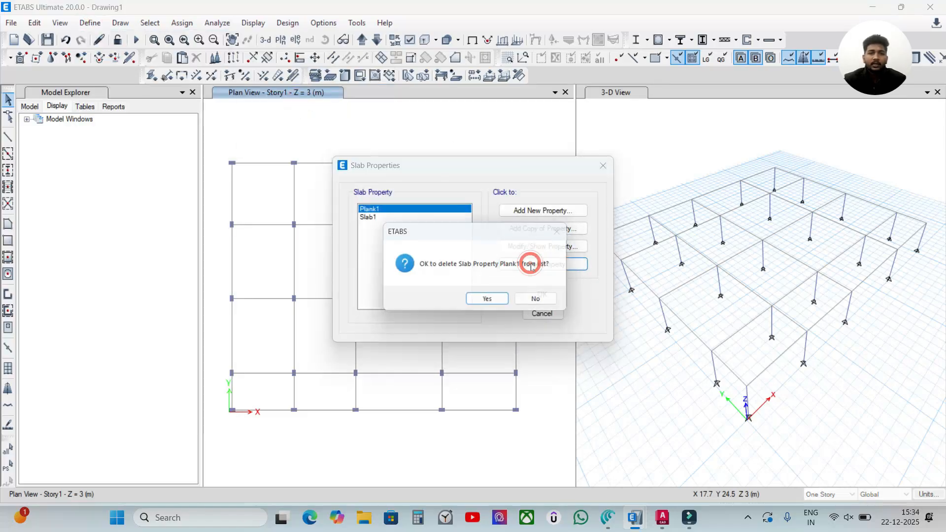
{"action": "left_click", "coordinate": [488, 298]}
Step: Rename the Slab1 property as "Slab150mm 2 way" and assign M30 as its slab material
{"action": "left_click", "coordinate": [555, 246]}
{"action": "left_click", "coordinate": [534, 123]}
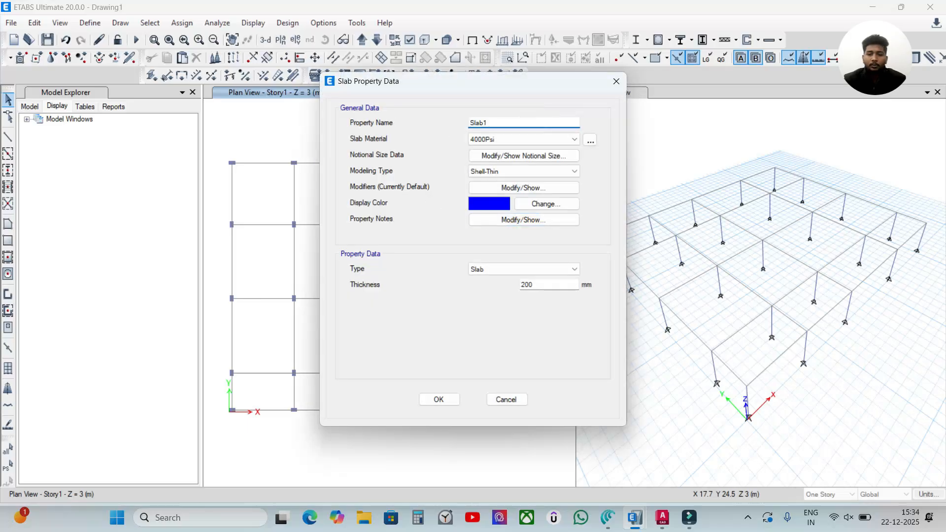
{"action": "type", "text": "50mm"}
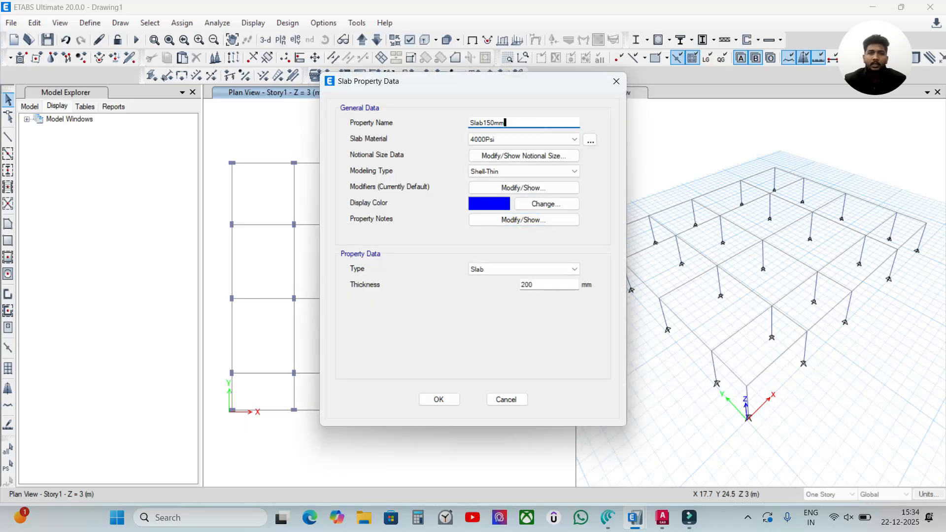
{"action": "left_click", "coordinate": [546, 139]}
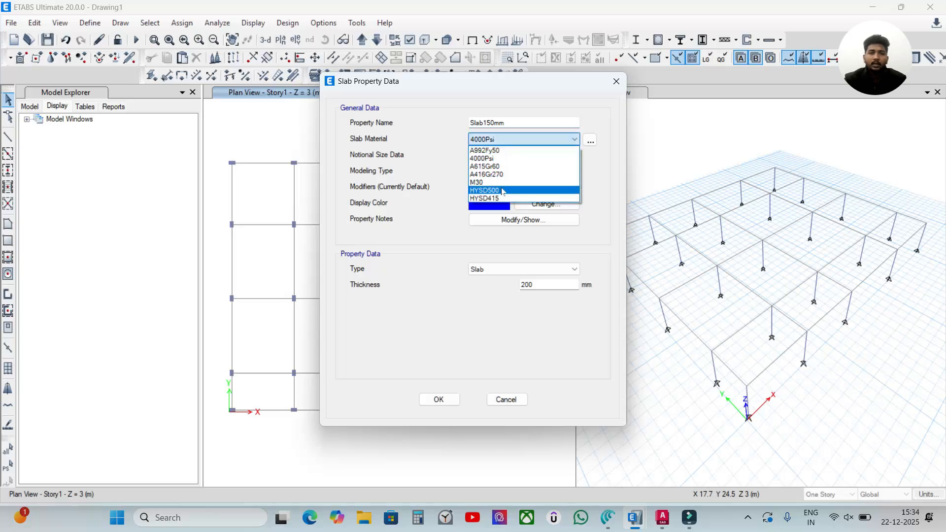
{"action": "left_click", "coordinate": [501, 184]}
{"action": "left_click", "coordinate": [507, 123]}
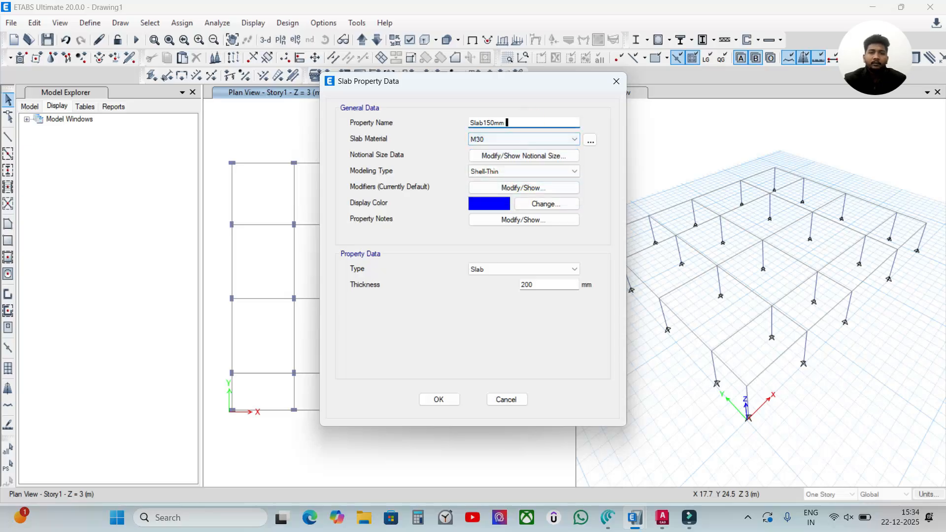
{"action": "type", "text": "2 way"}
Step: Set the two-way slab's thickness to 150 mm and save the property
{"action": "left_click_drag", "start_coordinate": [480, 84], "coordinate": [714, 73]}
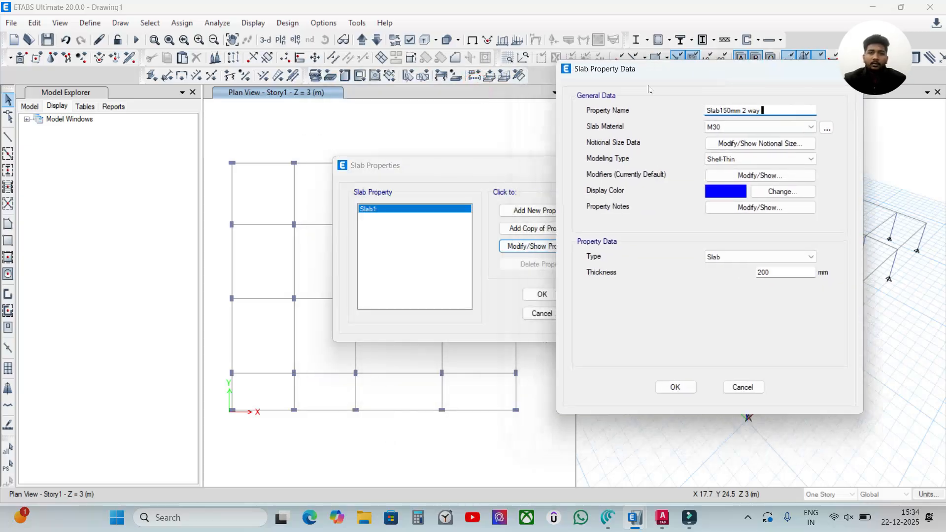
{"action": "left_click_drag", "start_coordinate": [636, 74], "coordinate": [403, 81]}
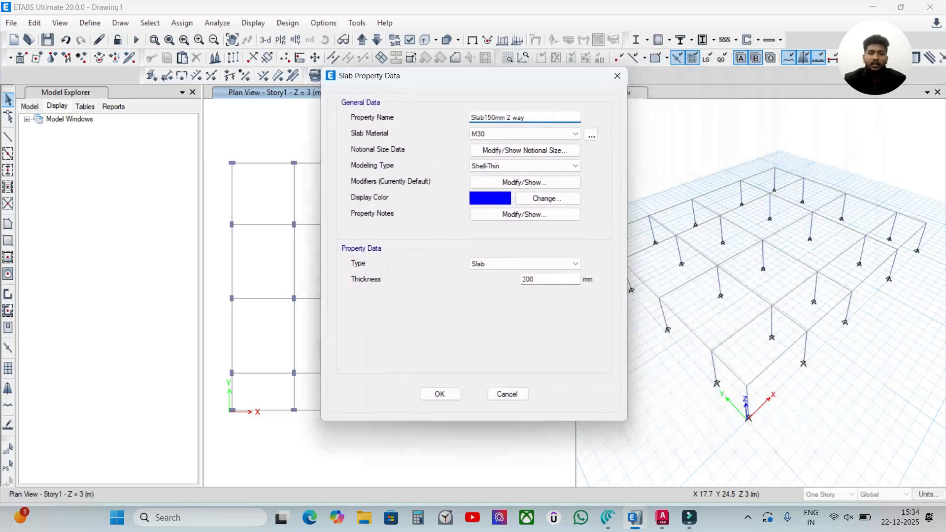
{"action": "double_click", "coordinate": [544, 279]}
{"action": "type", "text": "150"}
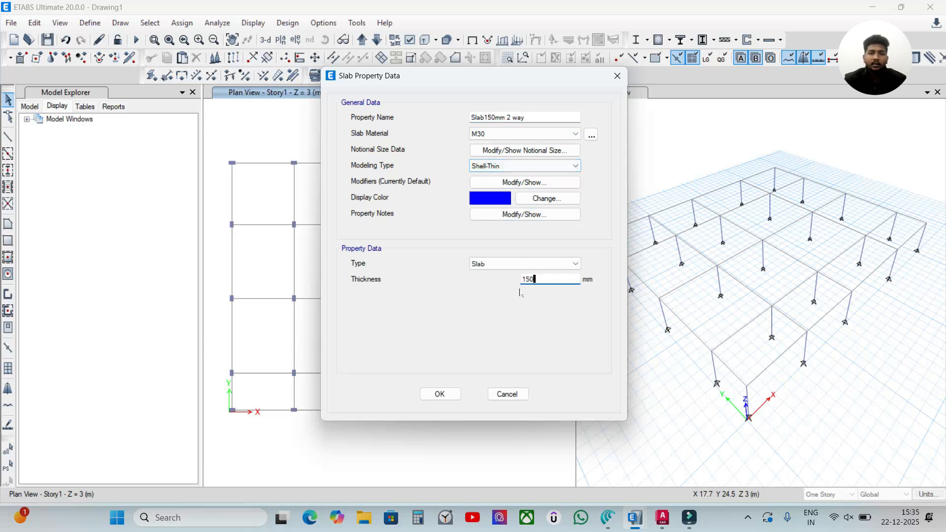
{"action": "left_click", "coordinate": [440, 394]}
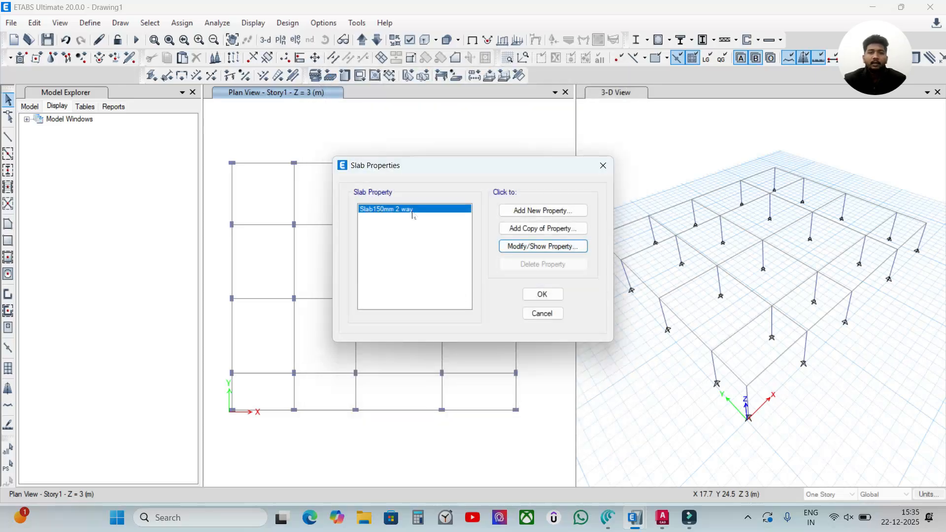
Step: Add a copy of the two-way slab property and name it "Slab150mm one way"
{"action": "left_click", "coordinate": [525, 230]}
{"action": "left_click", "coordinate": [504, 121]}
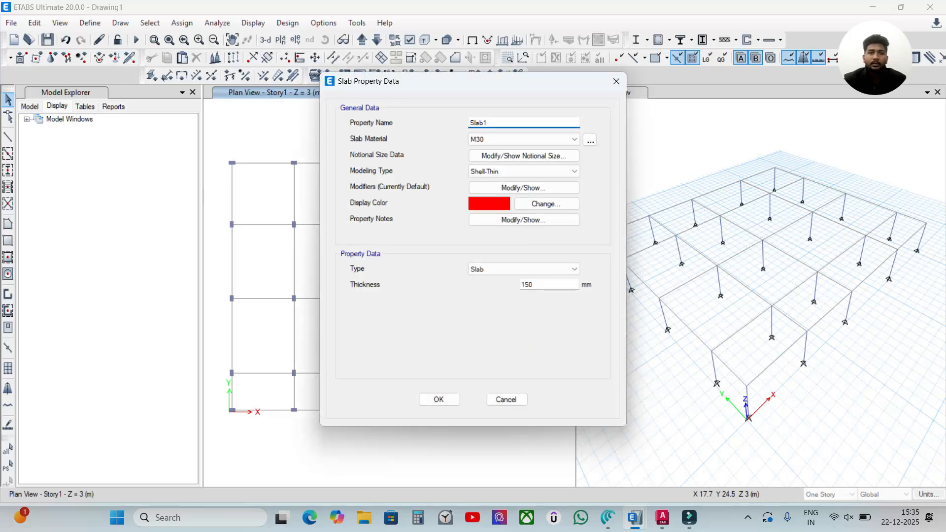
{"action": "type", "text": "50mm one way"}
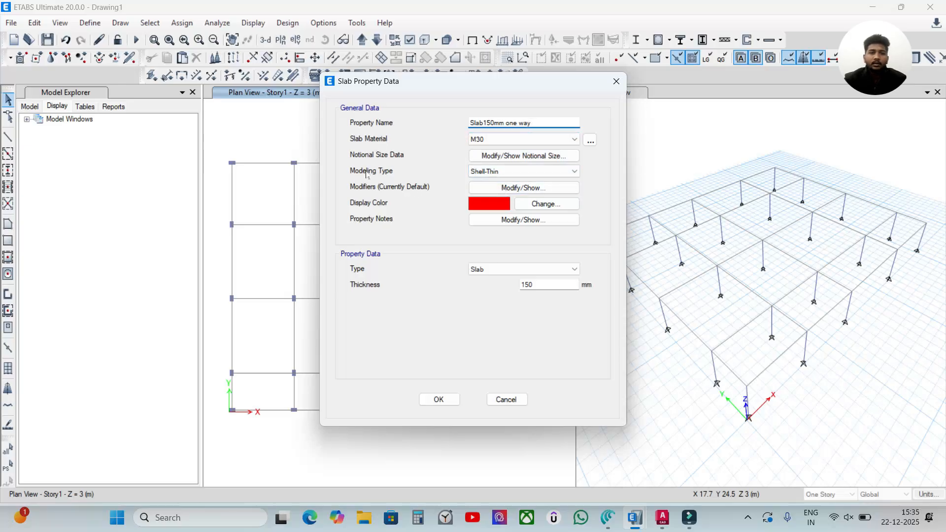
Step: Set the one-way slab's modeling type to Membrane with special one-way load distribution and save the slab properties
{"action": "left_click", "coordinate": [508, 171]}
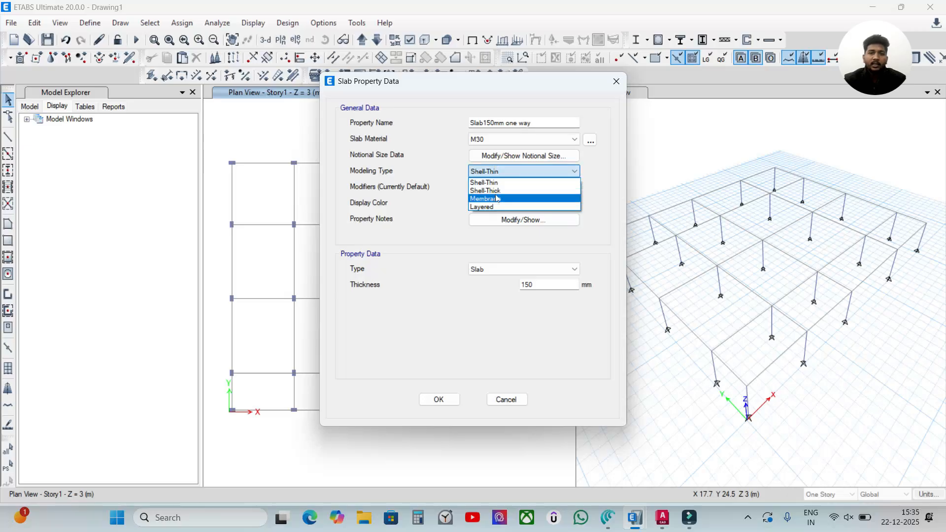
{"action": "left_click", "coordinate": [497, 199]}
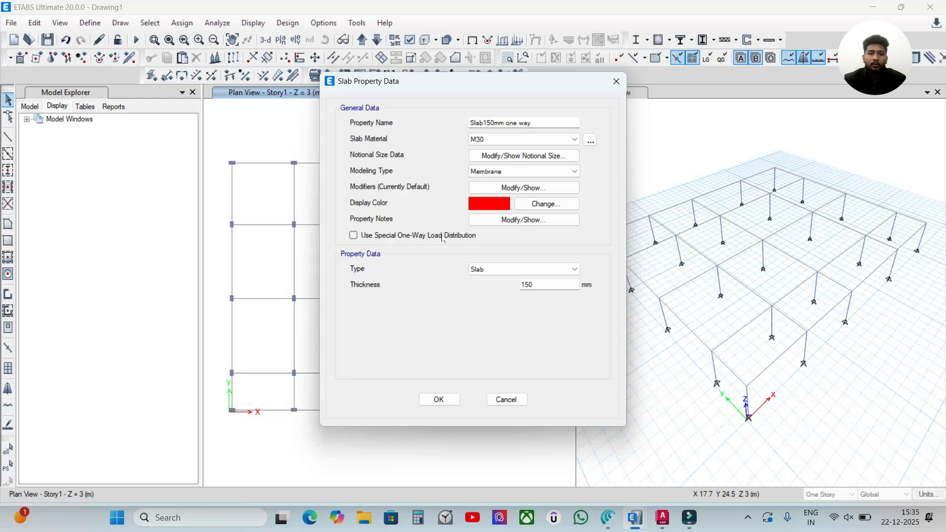
{"action": "left_click", "coordinate": [360, 237]}
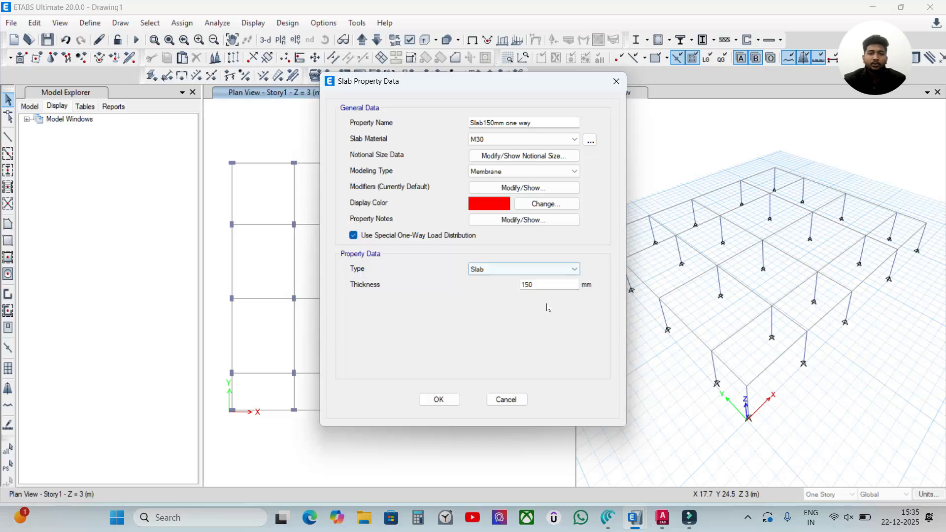
{"action": "left_click", "coordinate": [436, 399]}
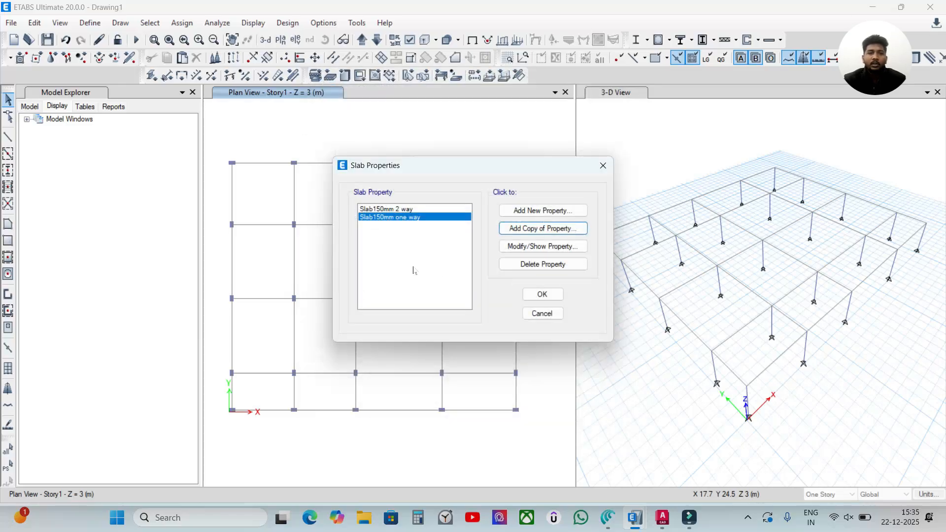
{"action": "left_click", "coordinate": [542, 294]}
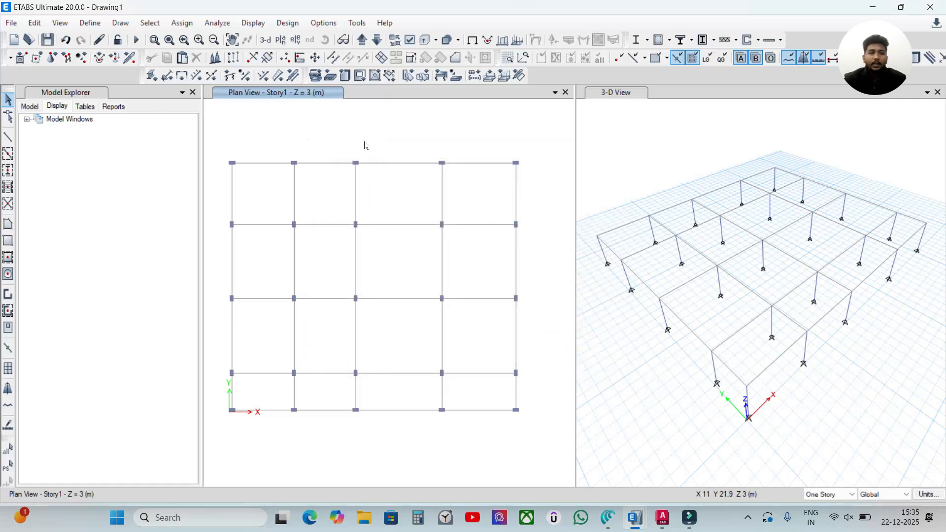
{"action": "left_click", "coordinate": [368, 127]}
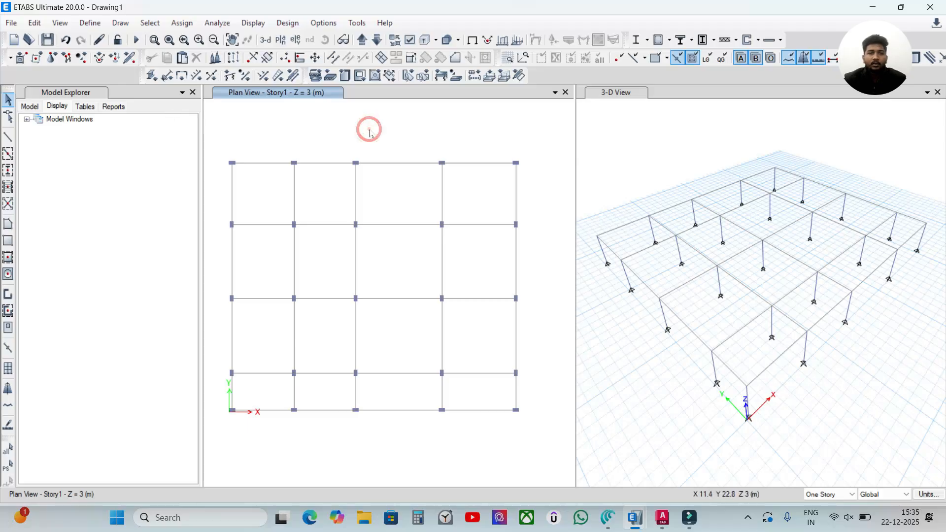
{"action": "left_click", "coordinate": [404, 163]}
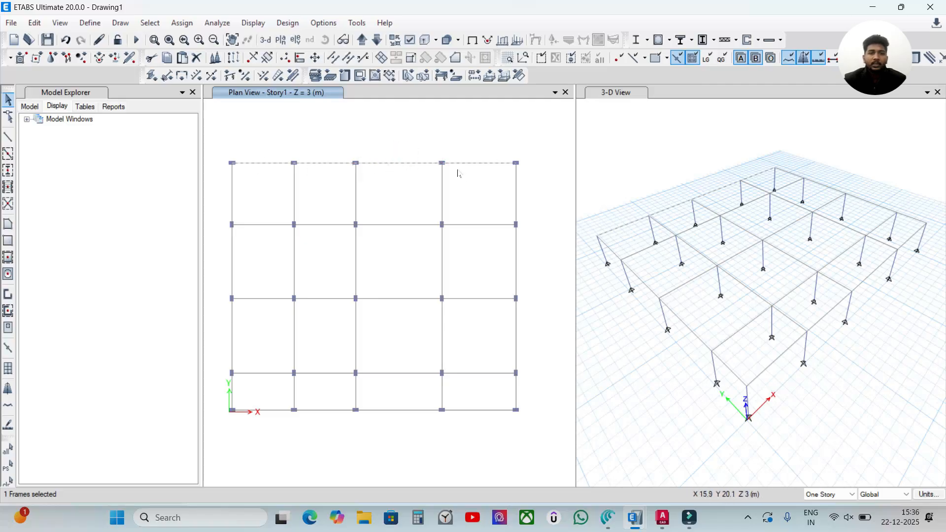
{"action": "key", "text": "ctrl+q"}
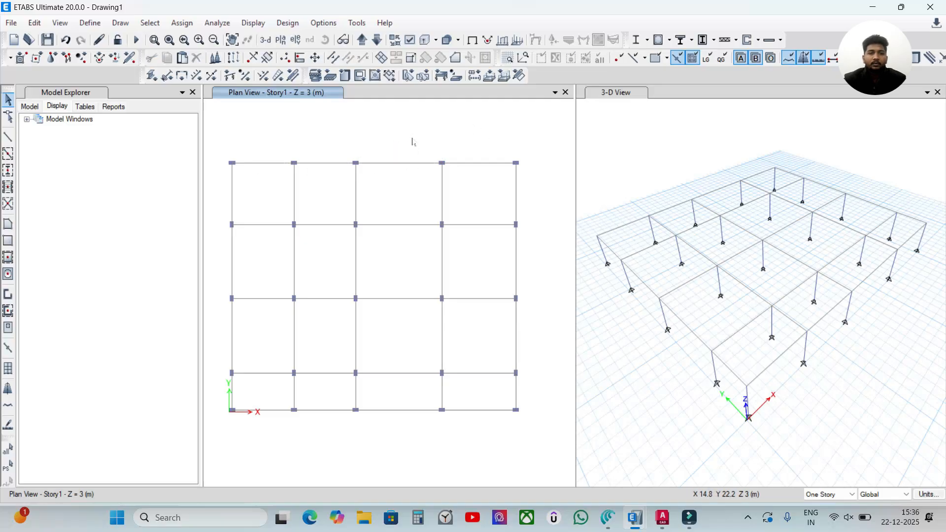
Step: Try to select all the beams in the model by object type
{"action": "left_click", "coordinate": [150, 23]}
{"action": "mouse_move", "coordinate": [158, 39]}
{"action": "left_click", "coordinate": [323, 127]}
{"action": "left_click_drag", "start_coordinate": [477, 131], "coordinate": [513, 120]}
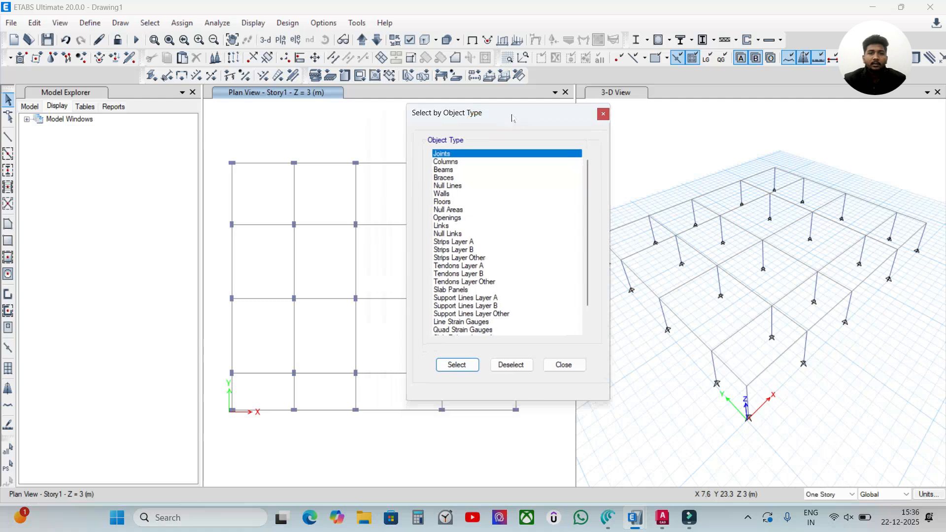
{"action": "left_click", "coordinate": [452, 171]}
{"action": "left_click", "coordinate": [457, 365]}
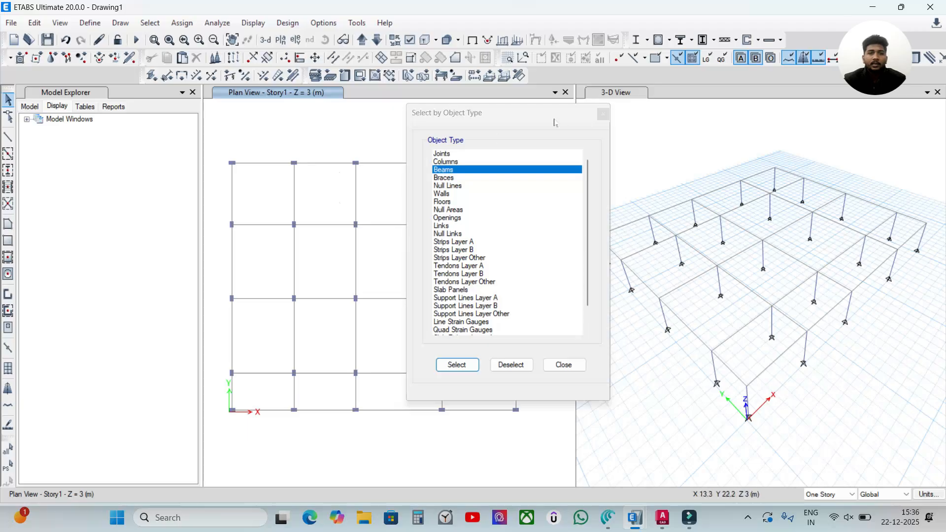
{"action": "left_click", "coordinate": [603, 113]}
Step: Inspect the assignments of the frame along the plan's upper edge and check the extents of the two uppermost horizontal frames
{"action": "right_click", "coordinate": [396, 165]}
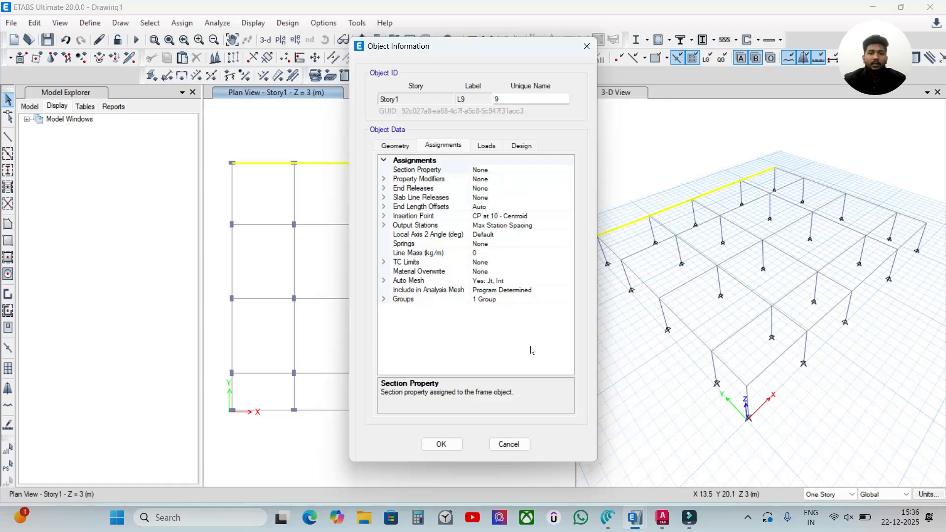
{"action": "left_click", "coordinate": [509, 444]}
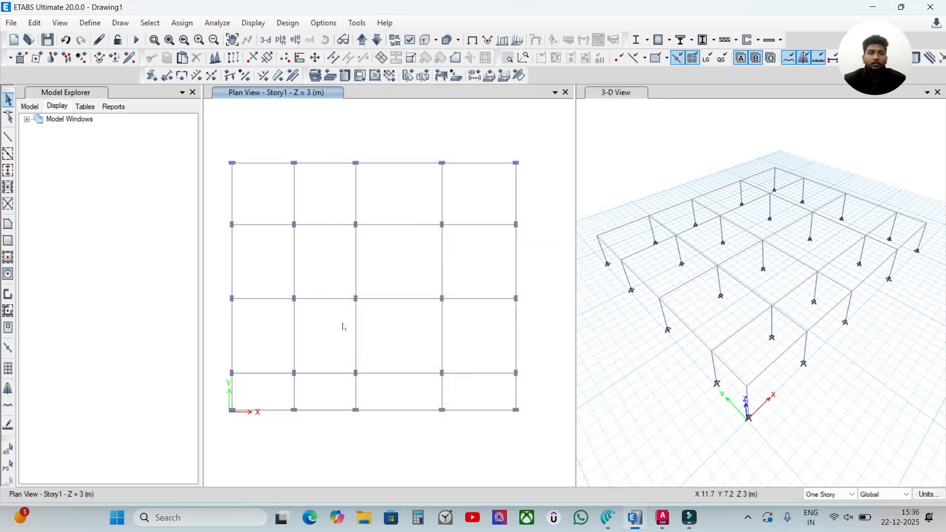
{"action": "left_click", "coordinate": [397, 163]}
{"action": "left_click", "coordinate": [406, 224]}
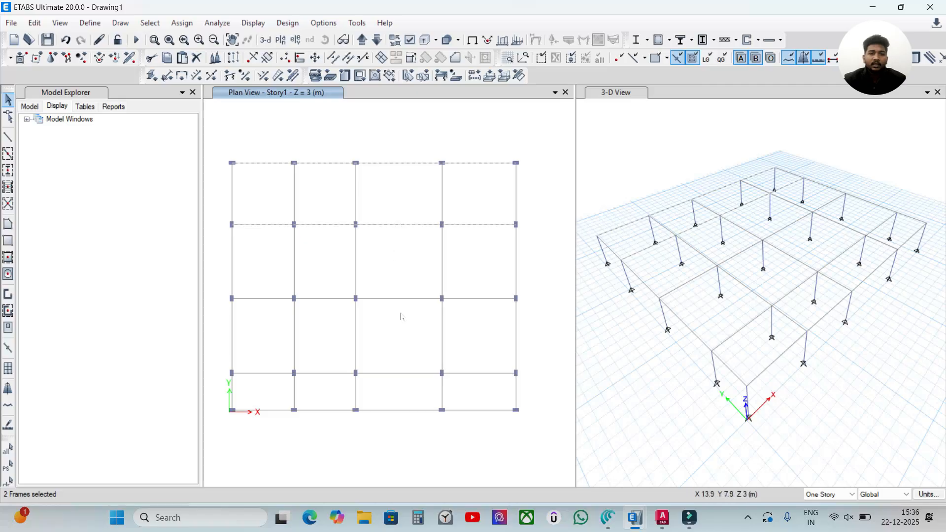
{"action": "key", "text": "Escape"}
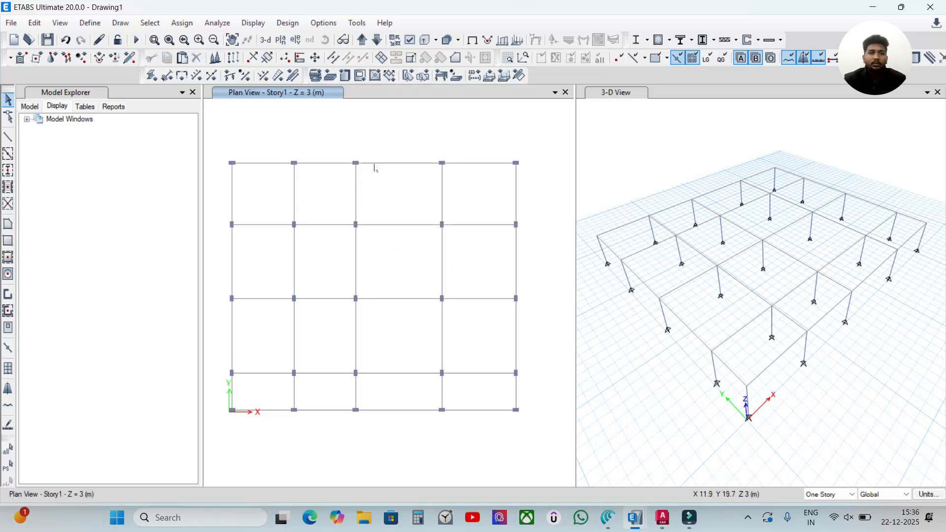
Step: Select all the null lines in the model by object type
{"action": "left_click", "coordinate": [150, 23]}
{"action": "left_click", "coordinate": [166, 39]}
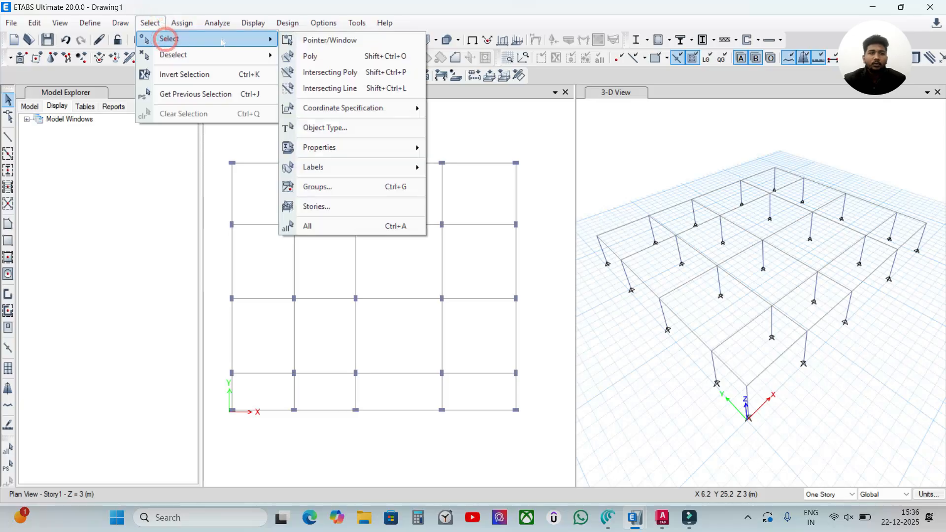
{"action": "left_click", "coordinate": [332, 128]}
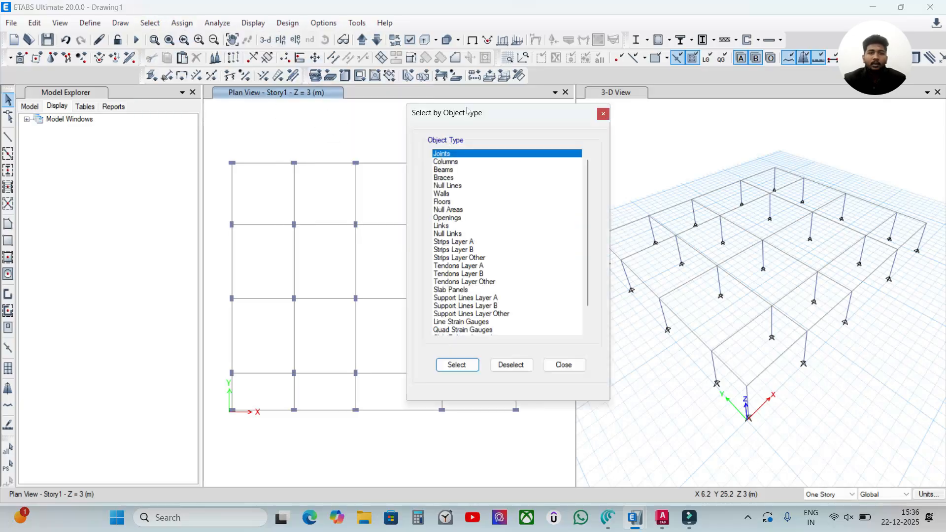
{"action": "left_click_drag", "start_coordinate": [468, 111], "coordinate": [374, 110]}
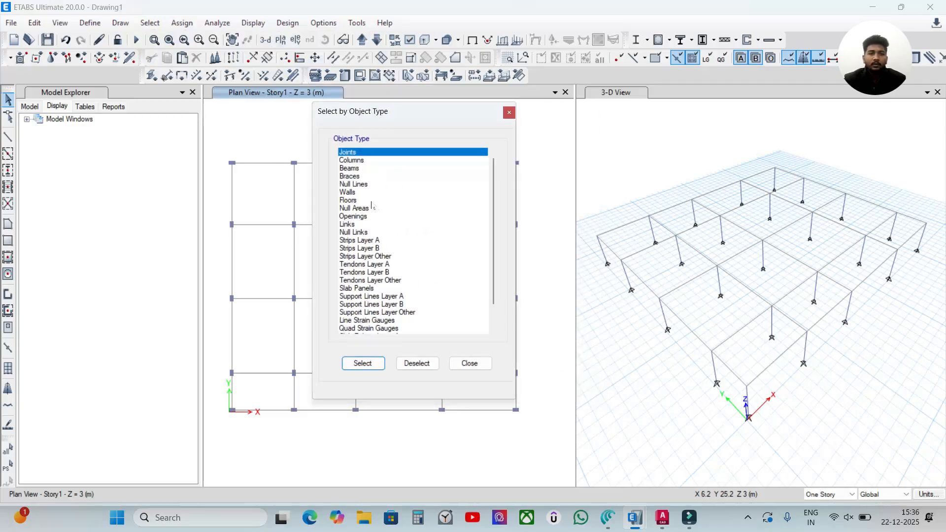
{"action": "left_click", "coordinate": [354, 184]}
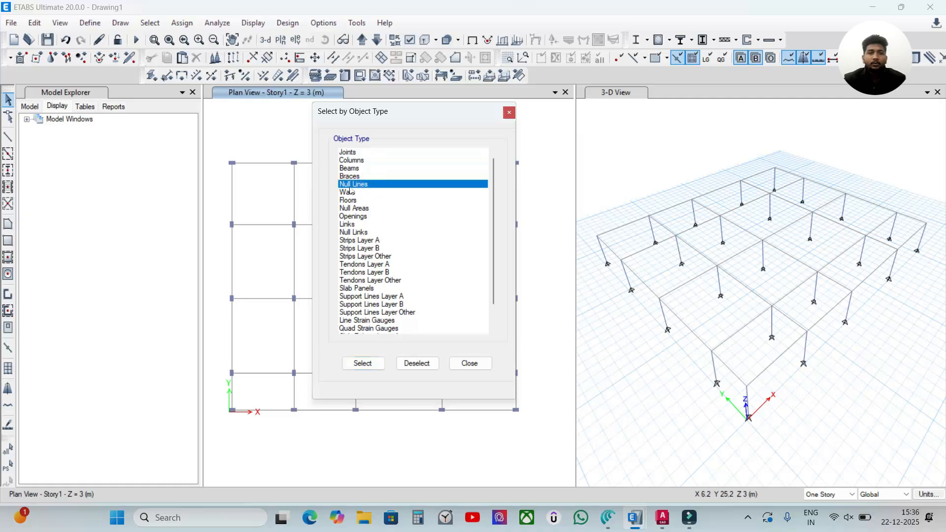
{"action": "left_click", "coordinate": [365, 363]}
{"action": "left_click", "coordinate": [470, 364]}
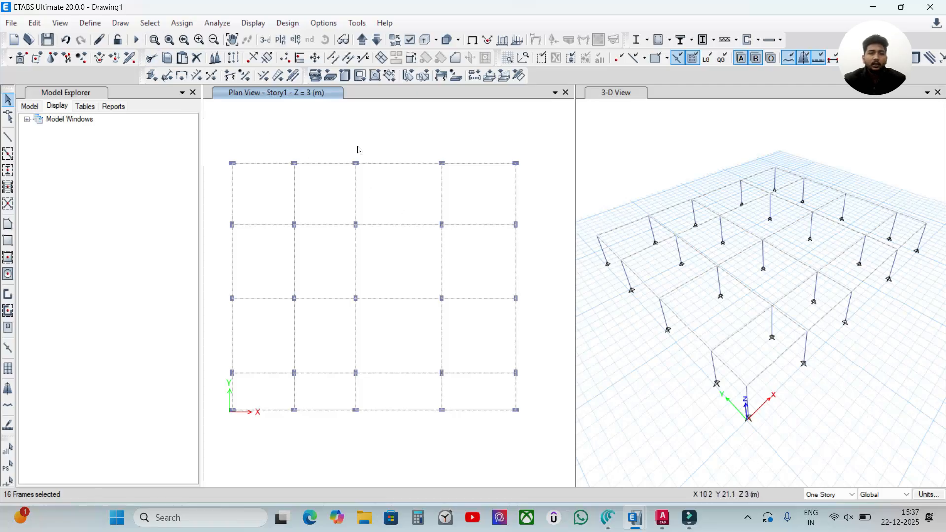
Step: Assign the Beam 200*300mm frame section property to the selected lines and make the Story1 plan view active
{"action": "left_click", "coordinate": [178, 27]}
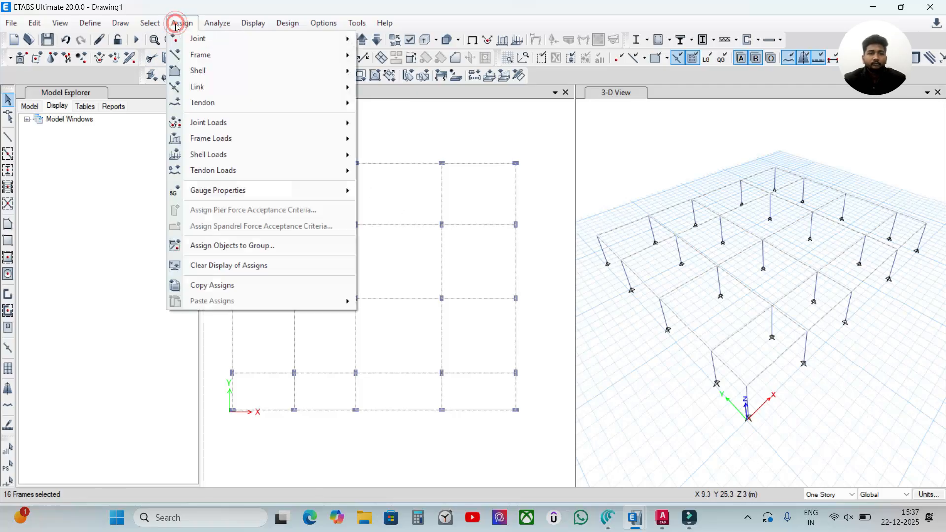
{"action": "mouse_move", "coordinate": [206, 60]}
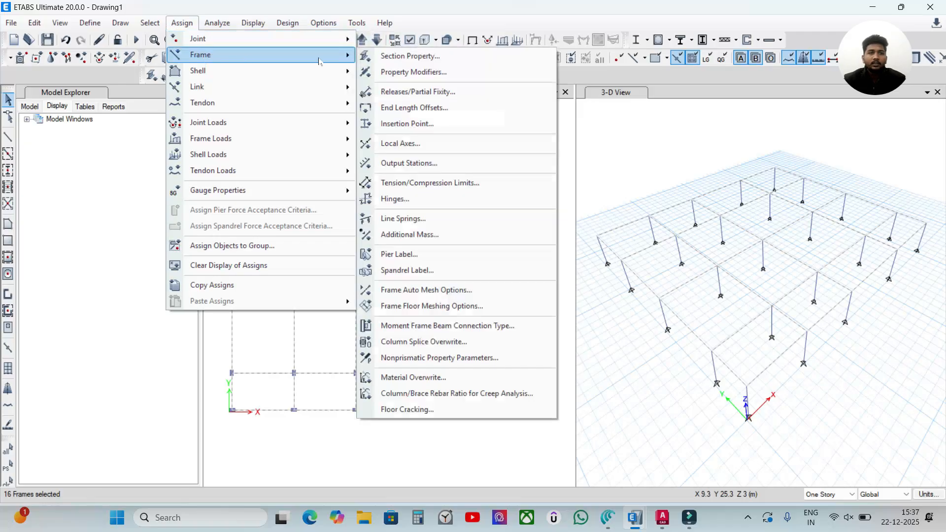
{"action": "left_click", "coordinate": [626, 134]}
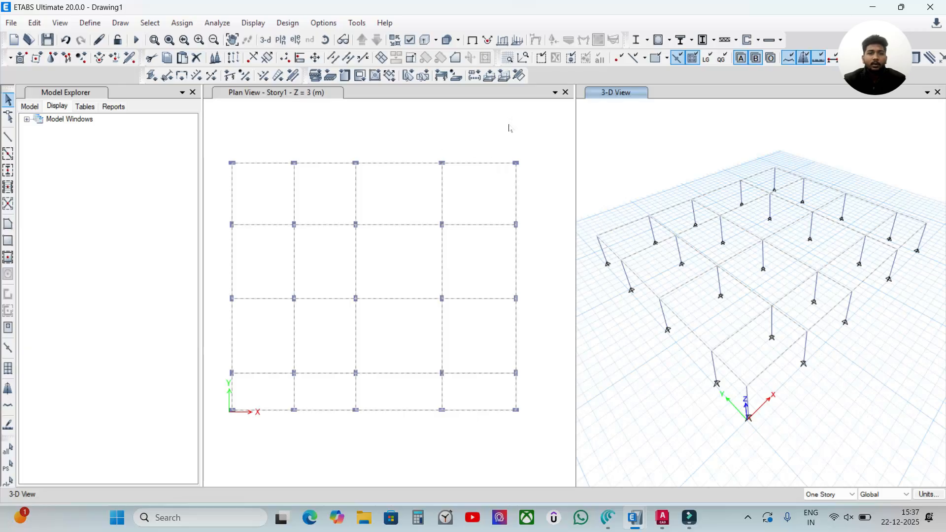
{"action": "left_click", "coordinate": [181, 24]}
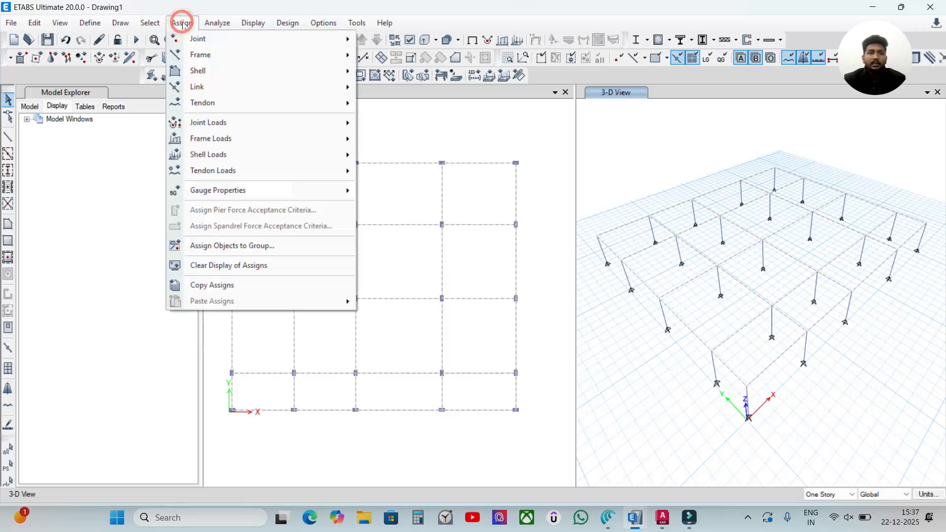
{"action": "mouse_move", "coordinate": [303, 59]}
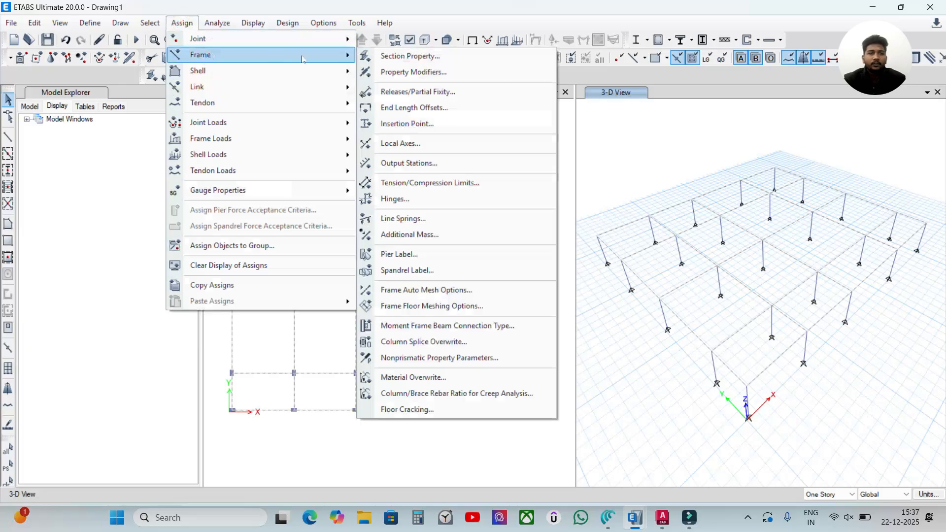
{"action": "left_click", "coordinate": [402, 56]}
{"action": "left_click_drag", "start_coordinate": [414, 101], "coordinate": [344, 85]}
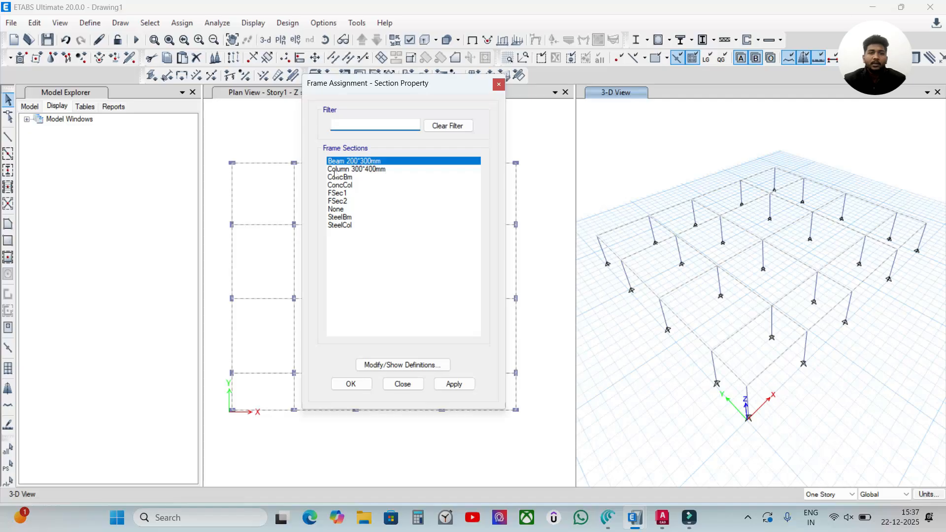
{"action": "left_click", "coordinate": [454, 384]}
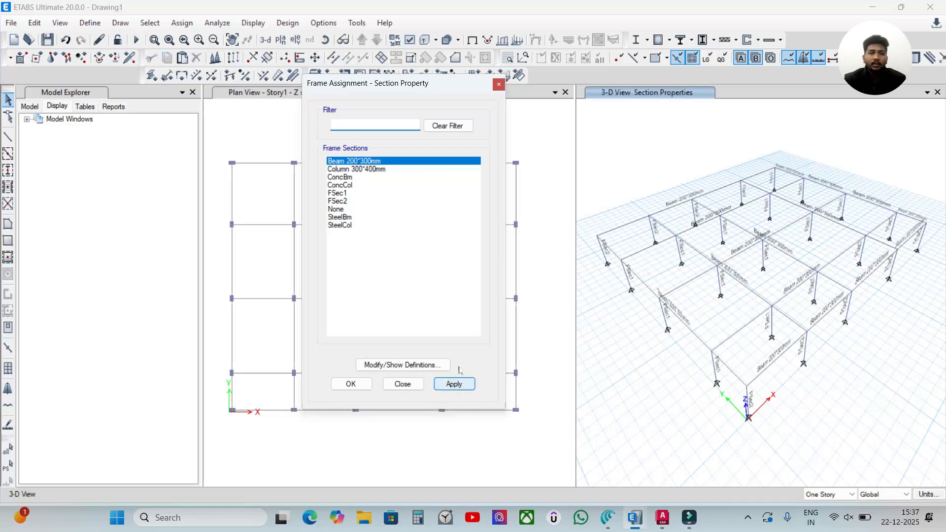
{"action": "left_click", "coordinate": [351, 384]}
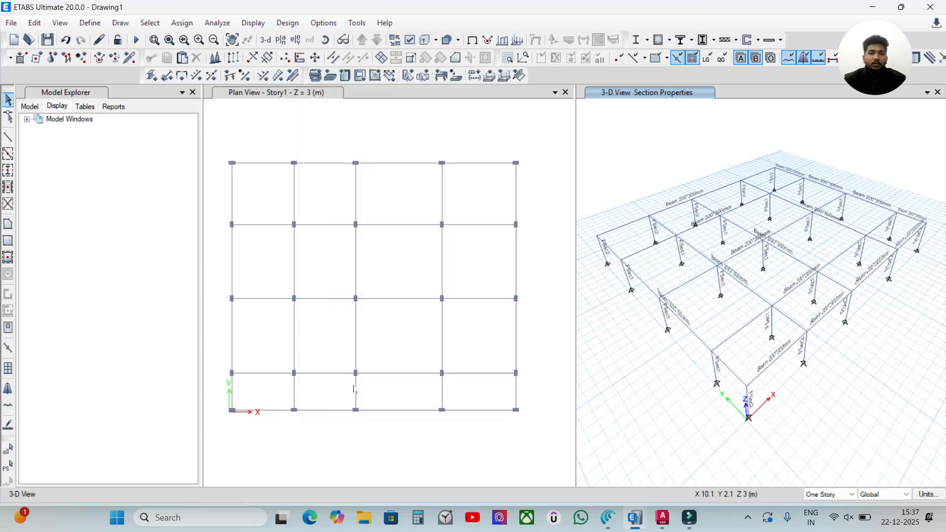
{"action": "left_click", "coordinate": [443, 132]}
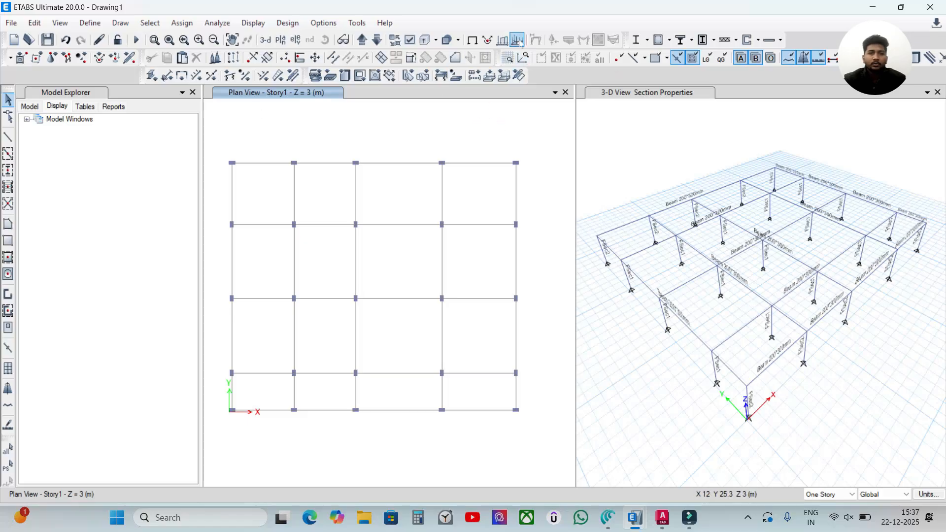
{"action": "left_click", "coordinate": [410, 41]}
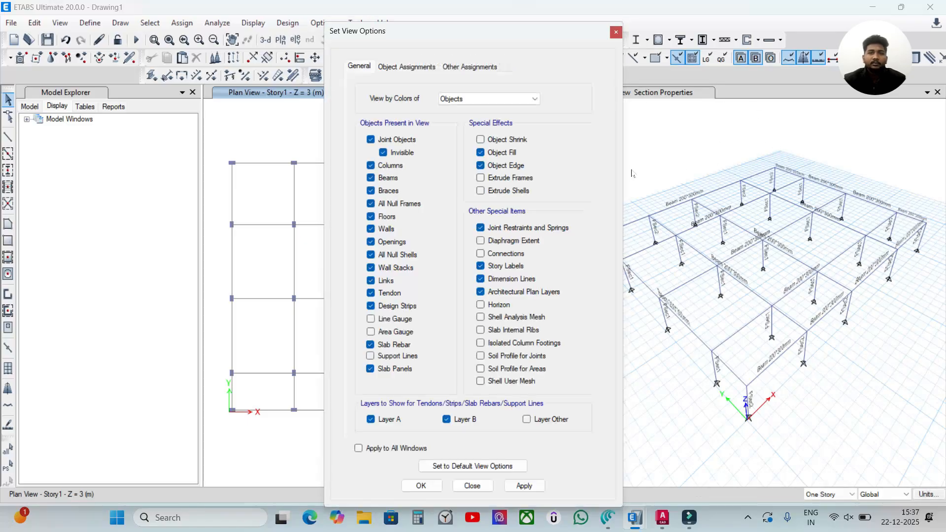
{"action": "left_click_drag", "start_coordinate": [449, 34], "coordinate": [505, 73]}
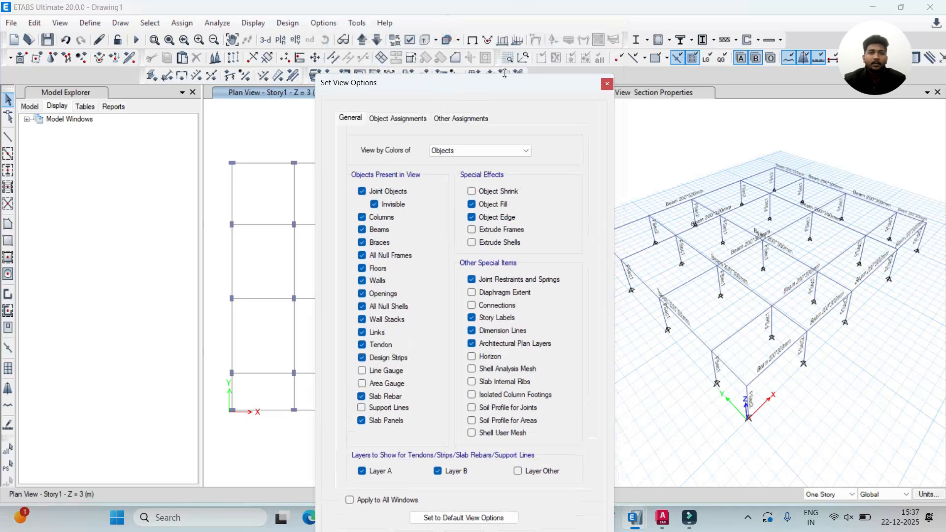
{"action": "left_click", "coordinate": [605, 85]}
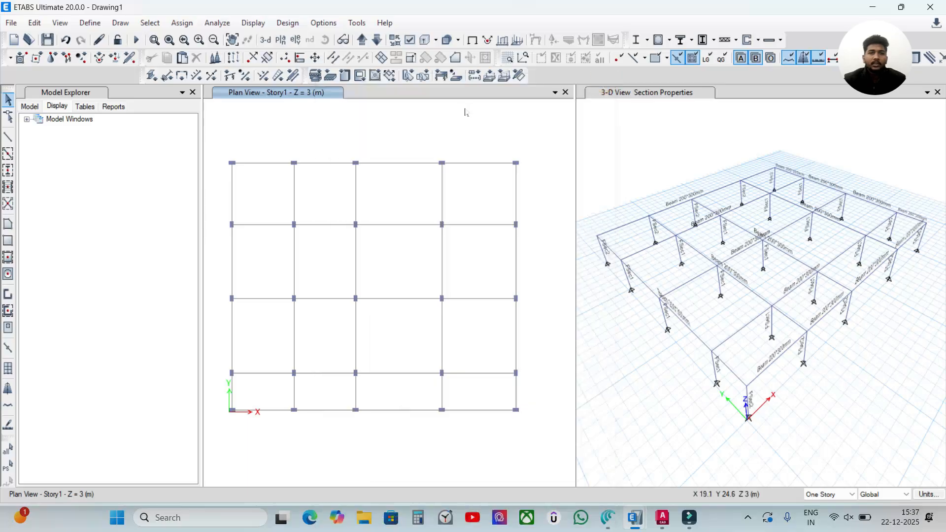
Step: Display the frame section assignments in the Story1 plan view, leaving the frame labels off
{"action": "left_click", "coordinate": [407, 40]}
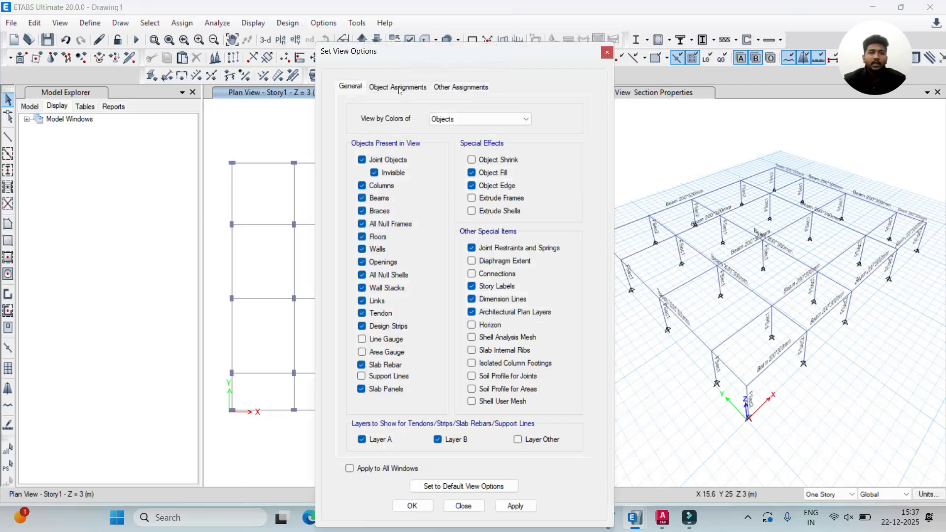
{"action": "left_click", "coordinate": [399, 89]}
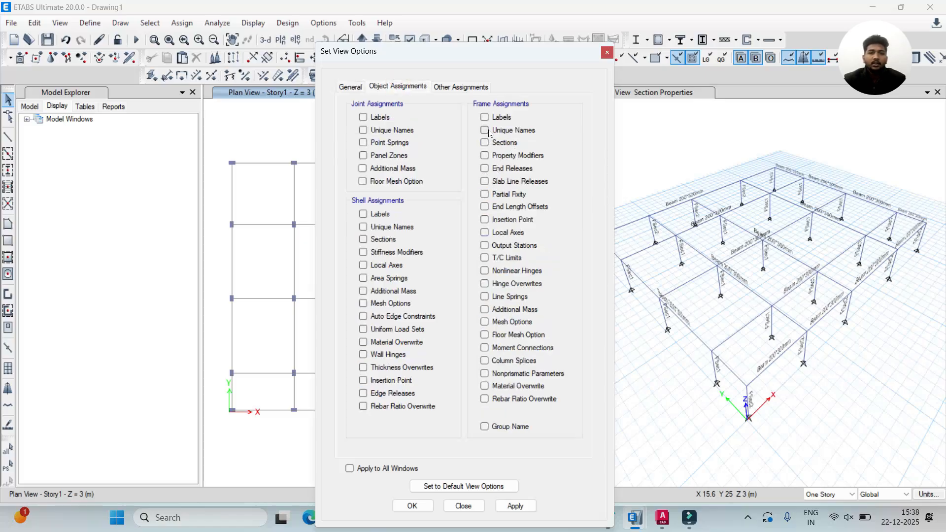
{"action": "left_click", "coordinate": [485, 118]}
{"action": "left_click", "coordinate": [516, 506]}
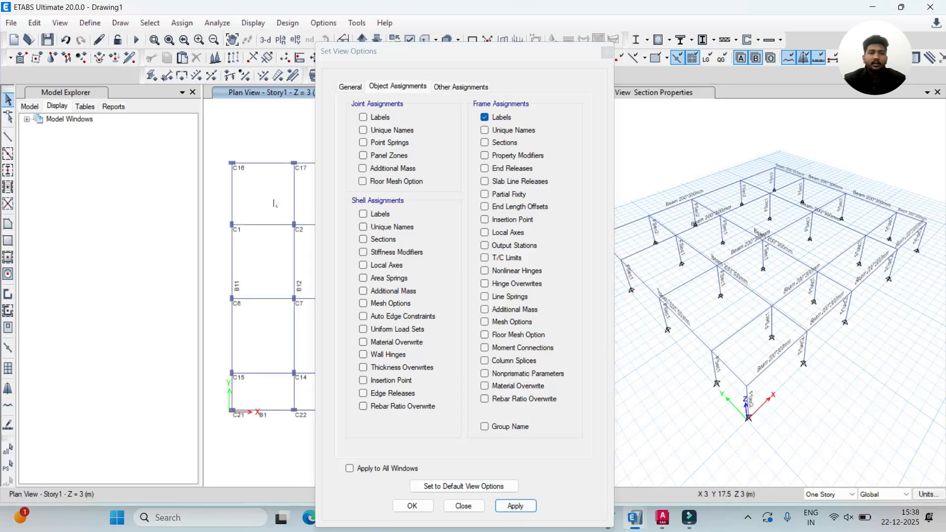
{"action": "left_click_drag", "start_coordinate": [444, 51], "coordinate": [510, 42]}
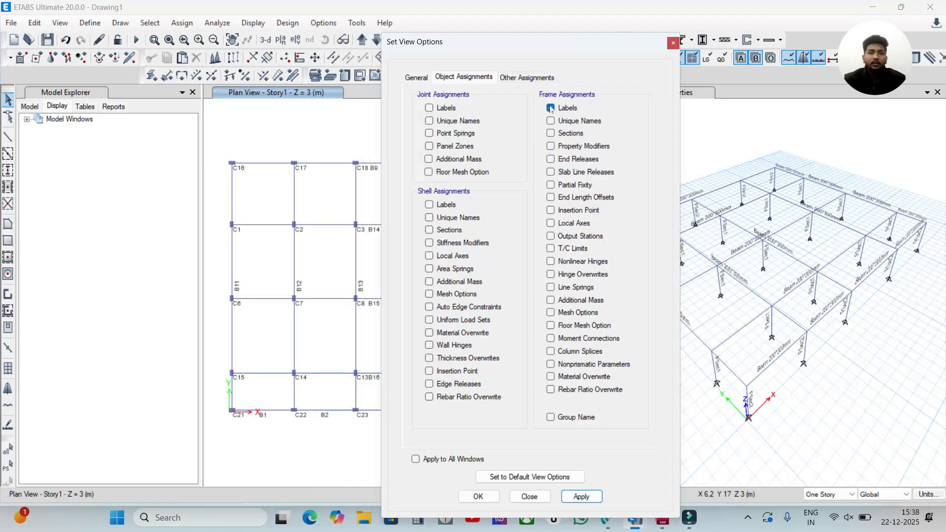
{"action": "left_click", "coordinate": [550, 133]}
{"action": "left_click", "coordinate": [567, 495]}
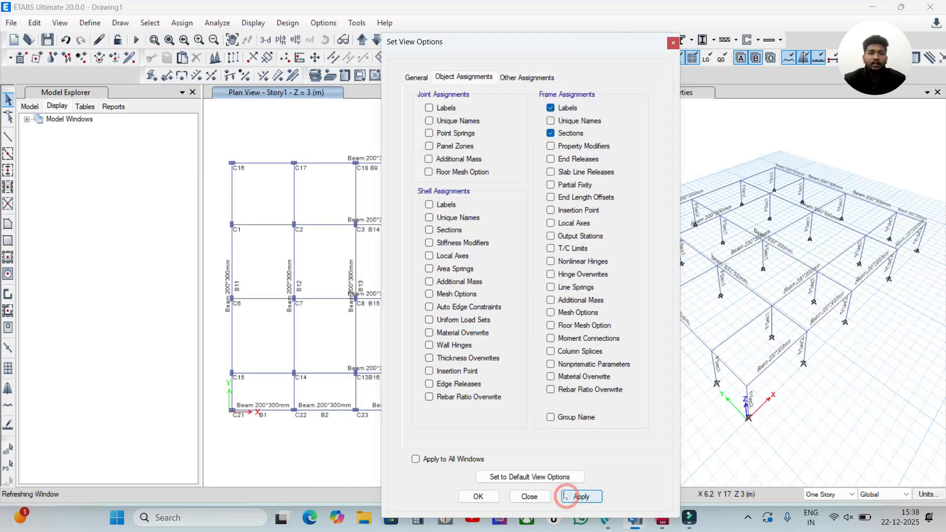
{"action": "left_click", "coordinate": [551, 108]}
{"action": "left_click", "coordinate": [582, 496]}
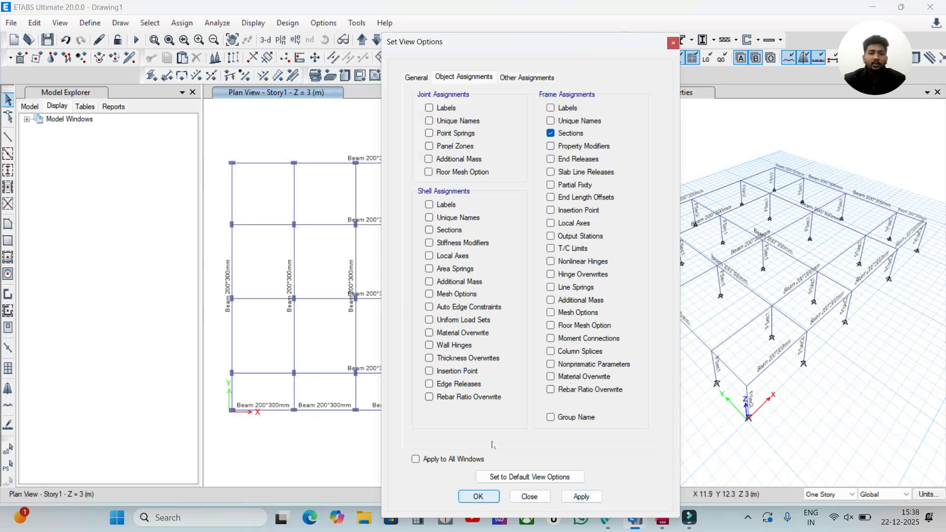
{"action": "left_click", "coordinate": [480, 497]}
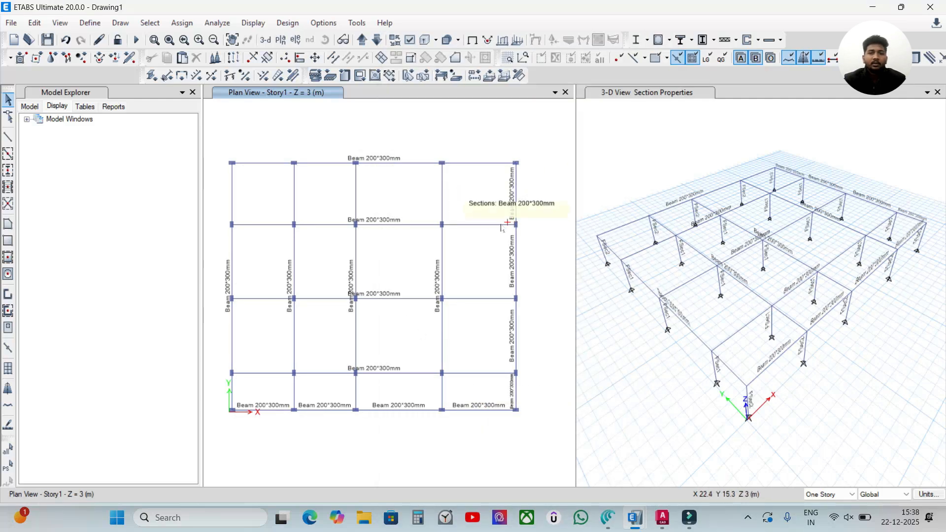
Step: Select the plan's uppermost horizontal beam to check its extent, and clear the selection
{"action": "left_click", "coordinate": [415, 163]}
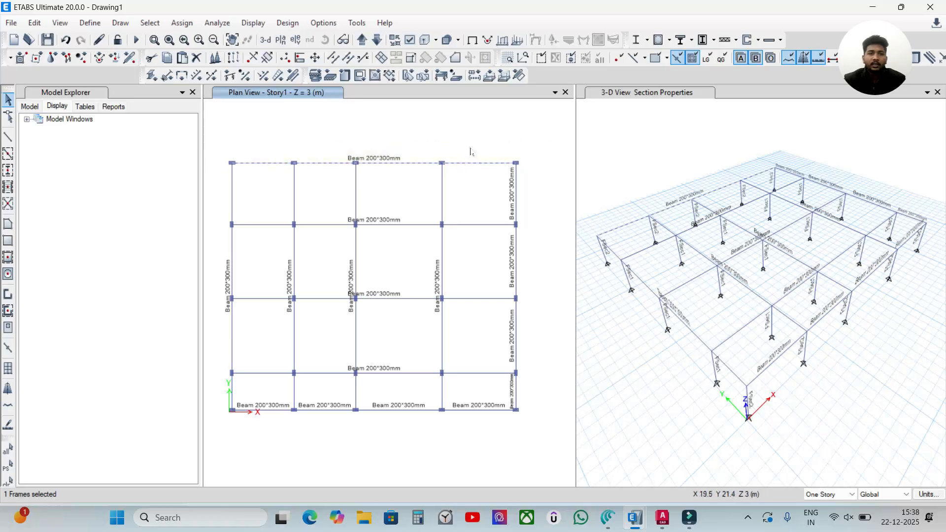
{"action": "key", "text": "Escape"}
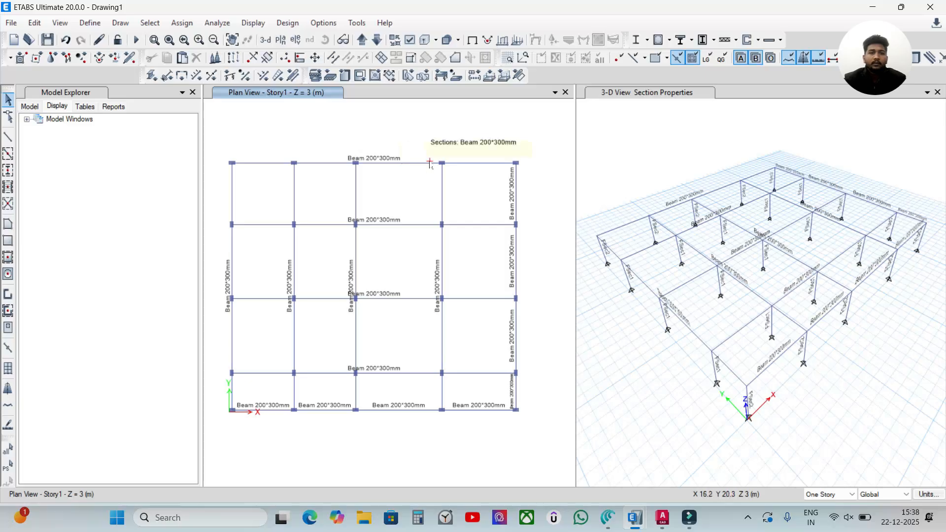
{"action": "left_click", "coordinate": [148, 24]}
{"action": "mouse_move", "coordinate": [169, 43]}
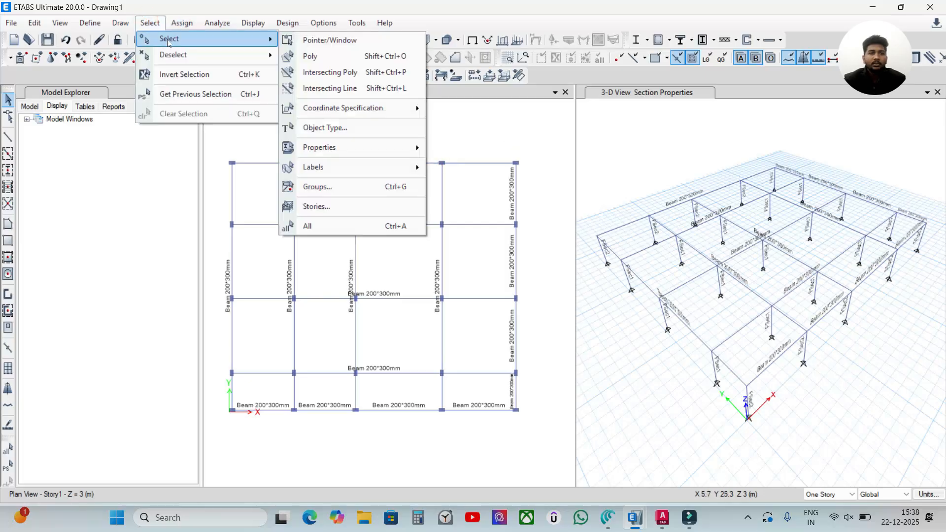
{"action": "left_click", "coordinate": [527, 125]}
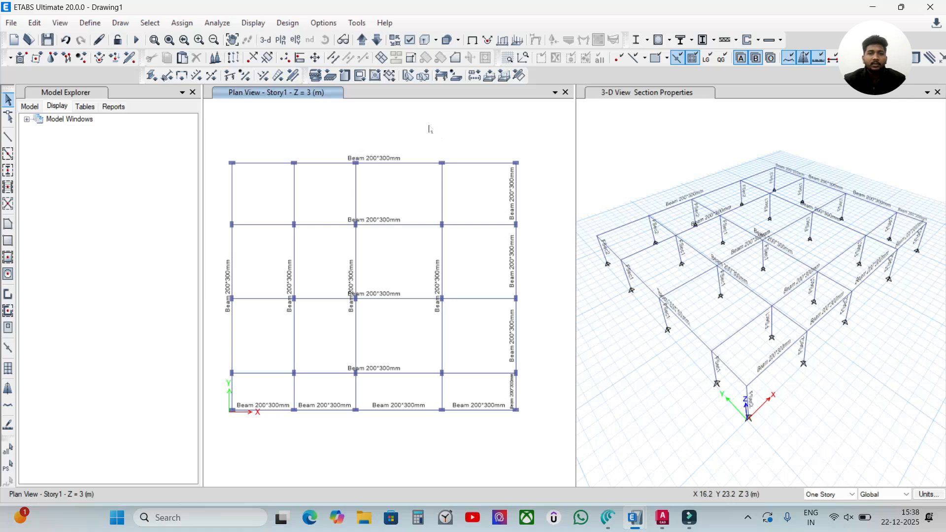
Step: Select all the beams in the model by object type
{"action": "left_click", "coordinate": [150, 23]}
{"action": "mouse_move", "coordinate": [163, 39]}
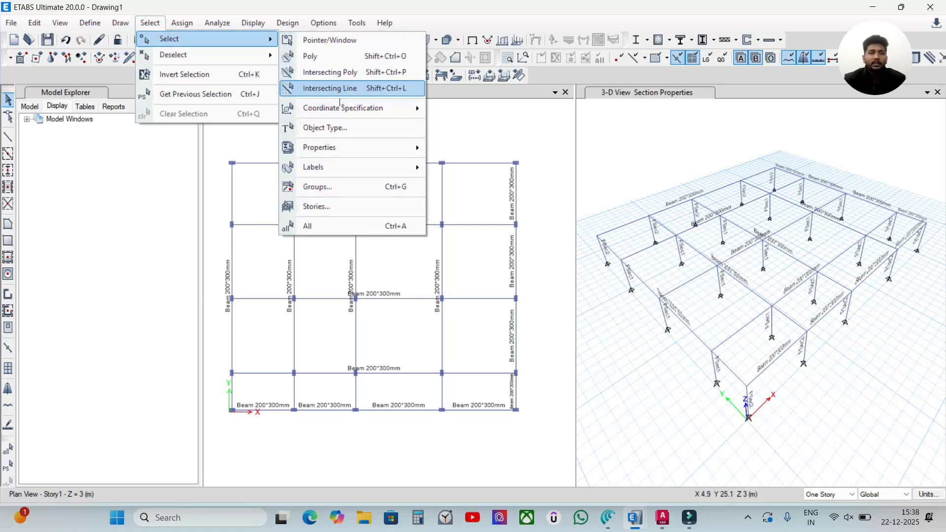
{"action": "left_click", "coordinate": [331, 126]}
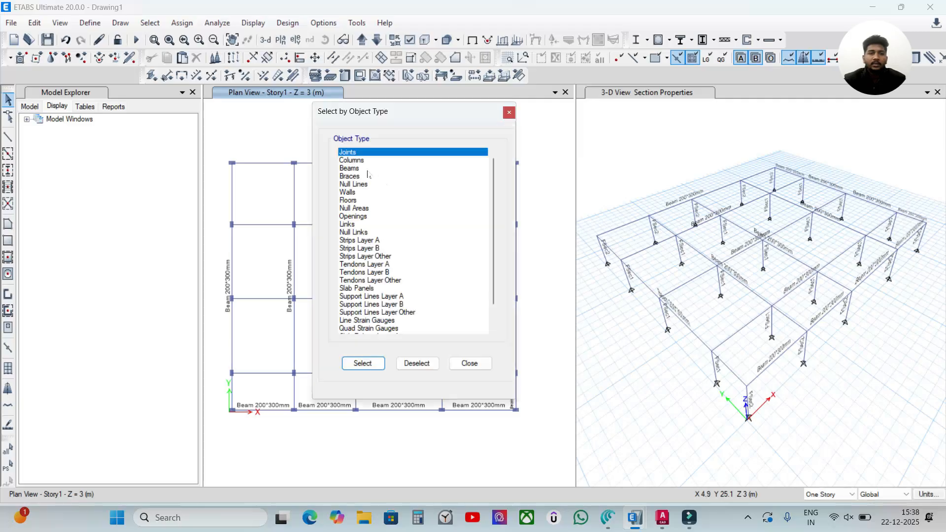
{"action": "left_click", "coordinate": [352, 160]}
{"action": "left_click", "coordinate": [363, 363]}
{"action": "left_click", "coordinate": [477, 367]}
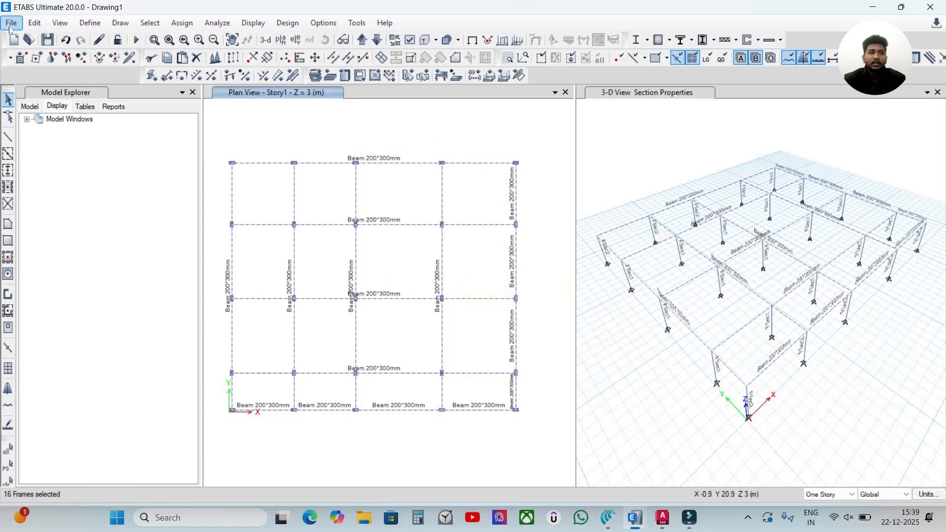
Step: Divide the selected beams by breaking them at intersections with selected frames and joints
{"action": "left_click", "coordinate": [33, 23]}
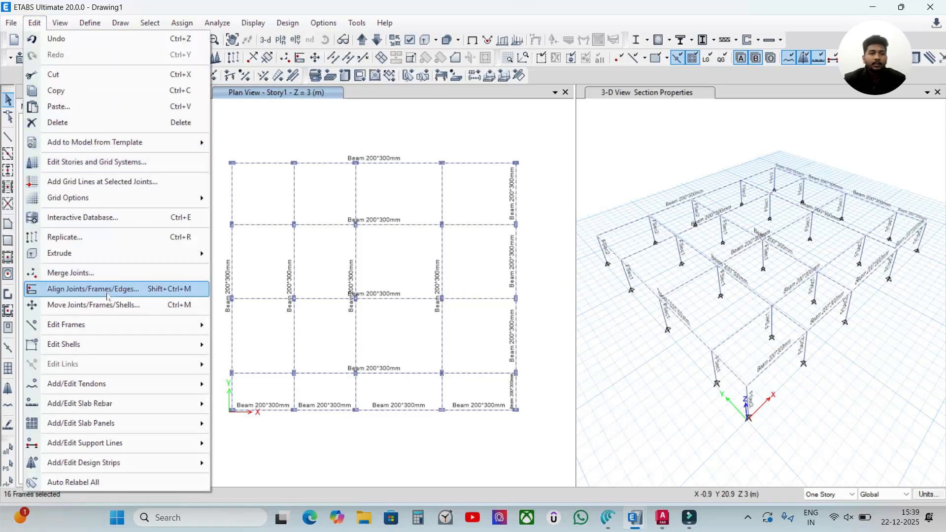
{"action": "mouse_move", "coordinate": [55, 328]}
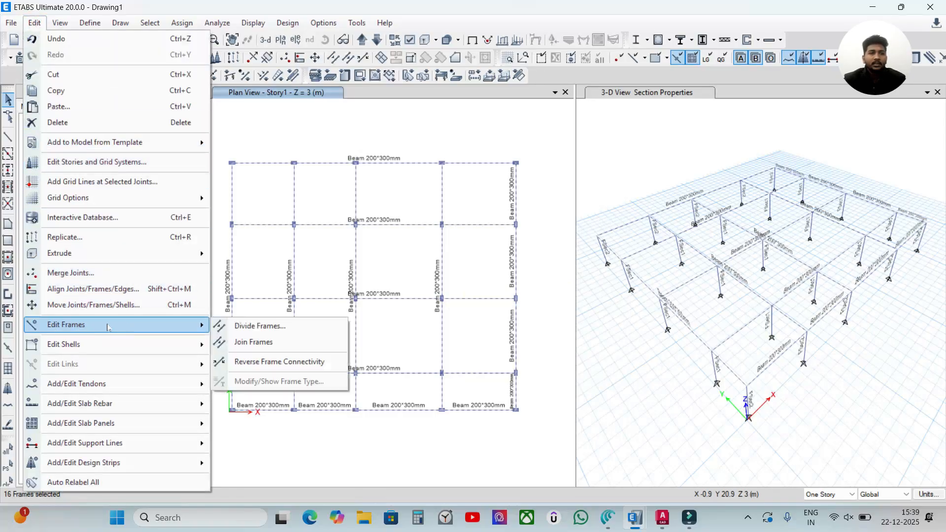
{"action": "left_click", "coordinate": [35, 22]}
{"action": "left_click", "coordinate": [35, 23]}
{"action": "left_click", "coordinate": [35, 23]}
{"action": "left_click", "coordinate": [34, 22]}
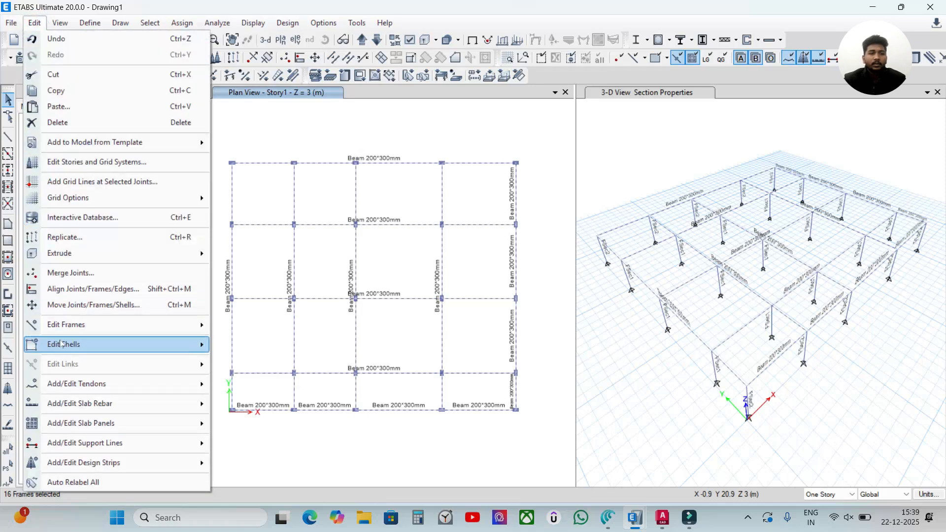
{"action": "mouse_move", "coordinate": [98, 328]}
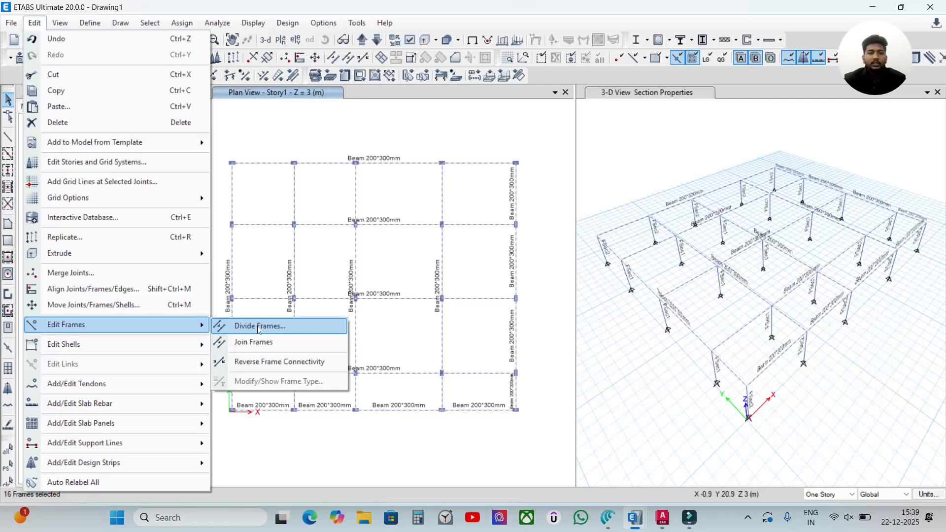
{"action": "left_click", "coordinate": [259, 327]}
{"action": "left_click_drag", "start_coordinate": [438, 193], "coordinate": [545, 135]}
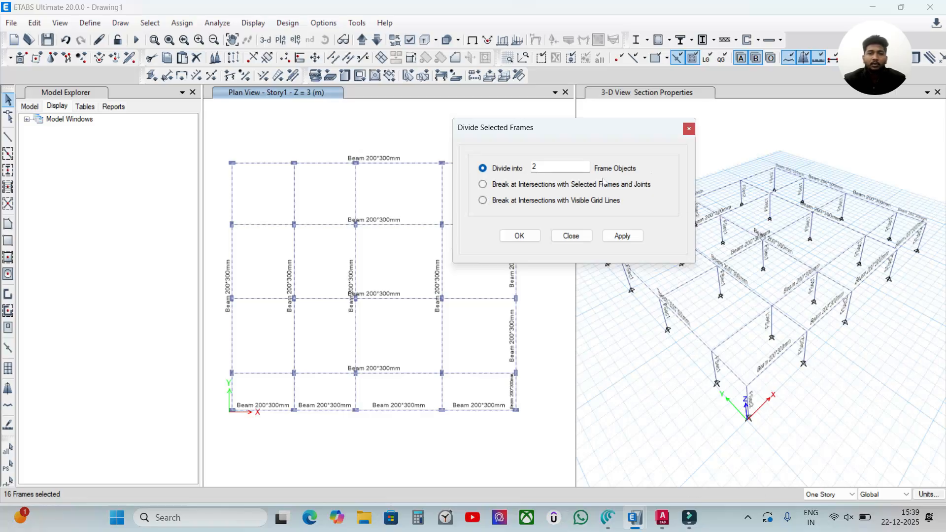
{"action": "left_click", "coordinate": [497, 185]}
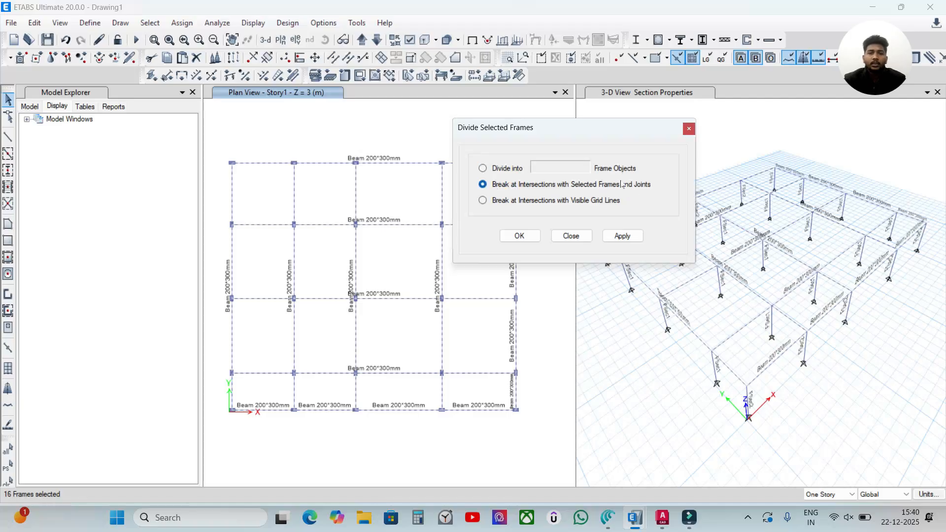
{"action": "left_click", "coordinate": [622, 236]}
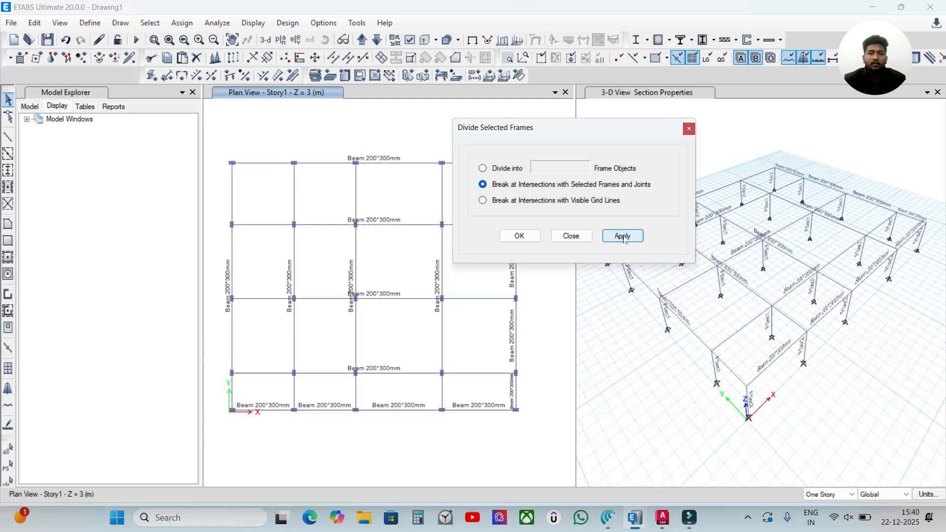
{"action": "left_click", "coordinate": [520, 235]}
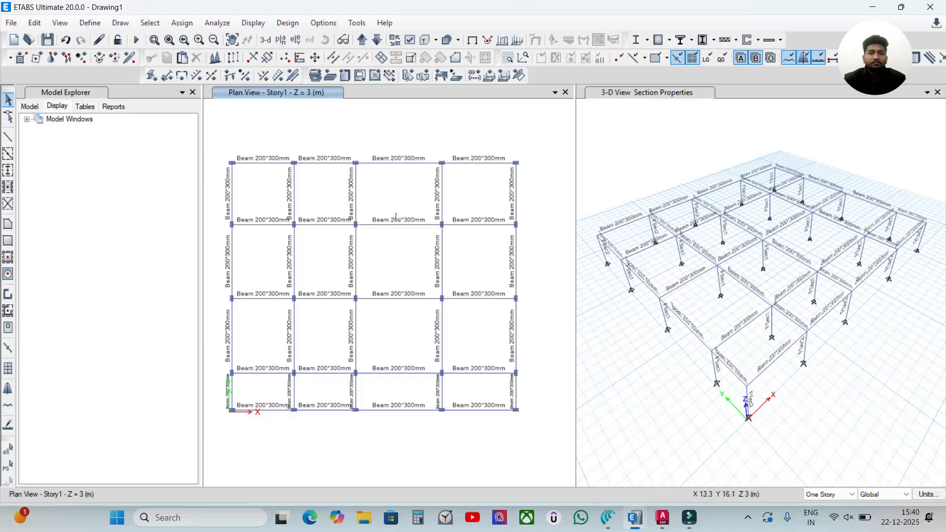
Step: Inspect the assignments of the third beam segment along the plan's uppermost beam line
{"action": "right_click", "coordinate": [393, 163]}
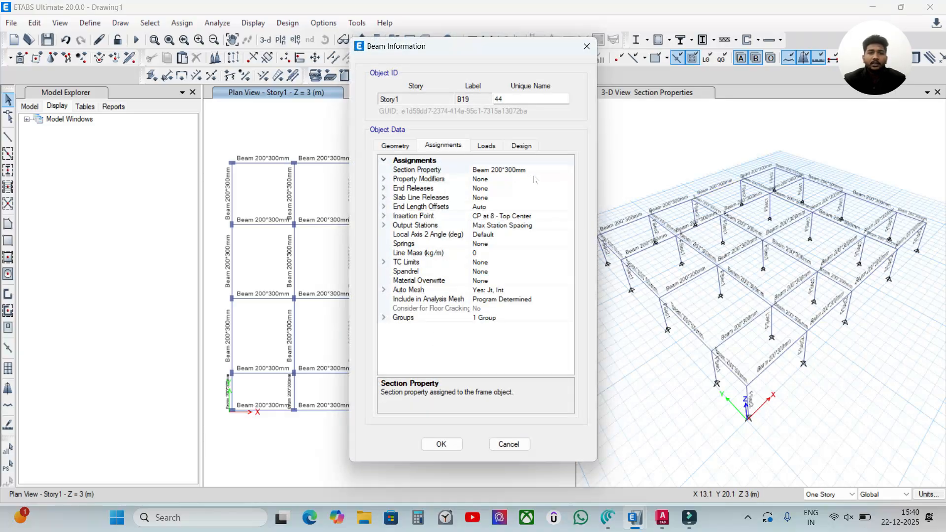
{"action": "left_click", "coordinate": [442, 444]}
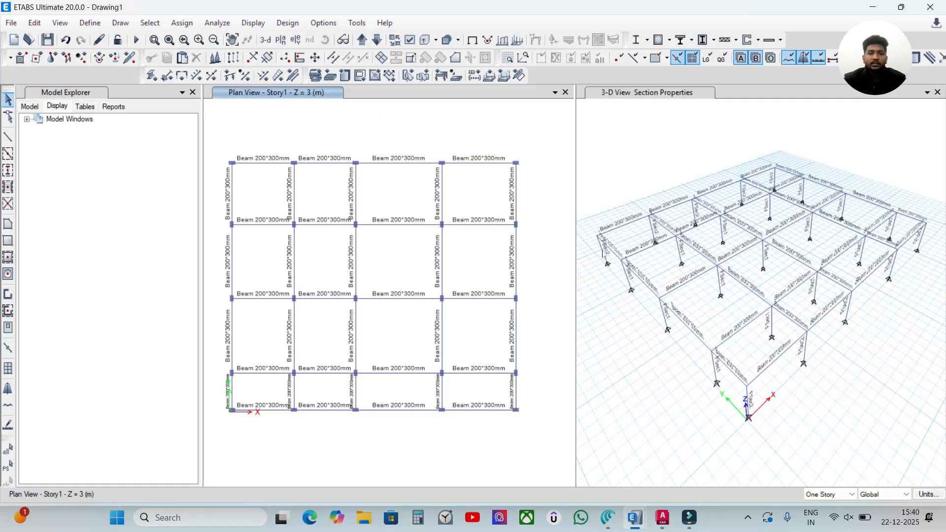
{"action": "scroll", "coordinate": [605, 254], "scroll_direction": "up", "scroll_amount": 5}
{"action": "scroll", "coordinate": [615, 244], "scroll_direction": "down", "scroll_amount": 5}
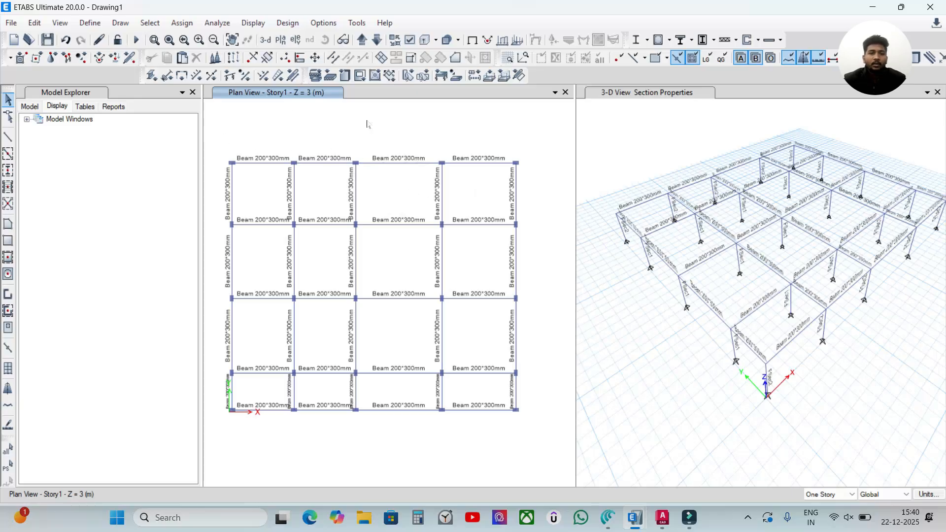
{"action": "left_click", "coordinate": [150, 23]}
{"action": "mouse_move", "coordinate": [148, 38]}
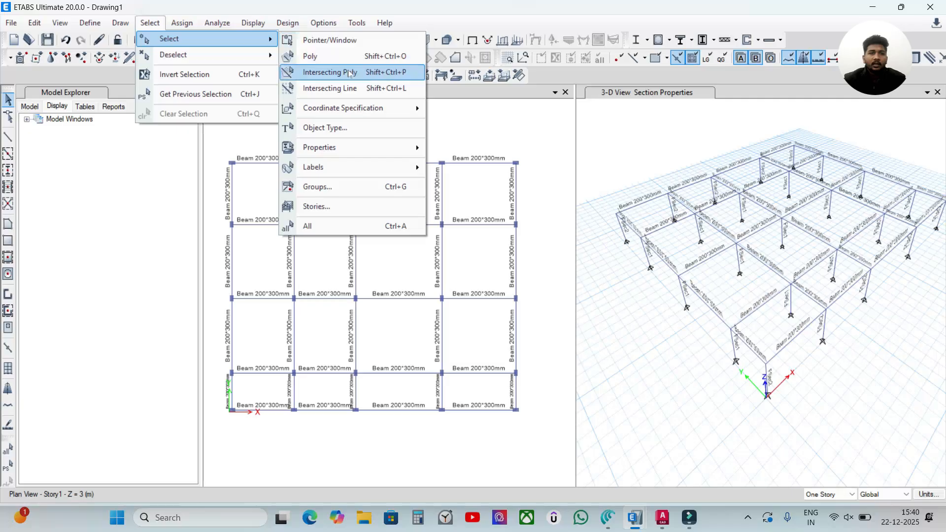
{"action": "left_click", "coordinate": [471, 106]}
{"action": "left_click", "coordinate": [474, 39]}
{"action": "left_click", "coordinate": [473, 39]}
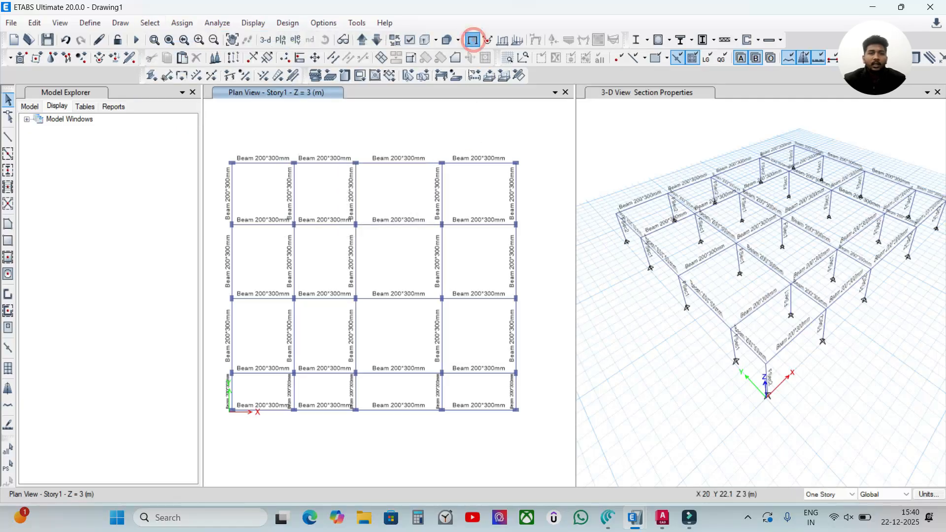
Step: Hide the frame section labels in the Story1 plan view and clear the section assignment display from the 3-D view
{"action": "left_click", "coordinate": [409, 40]}
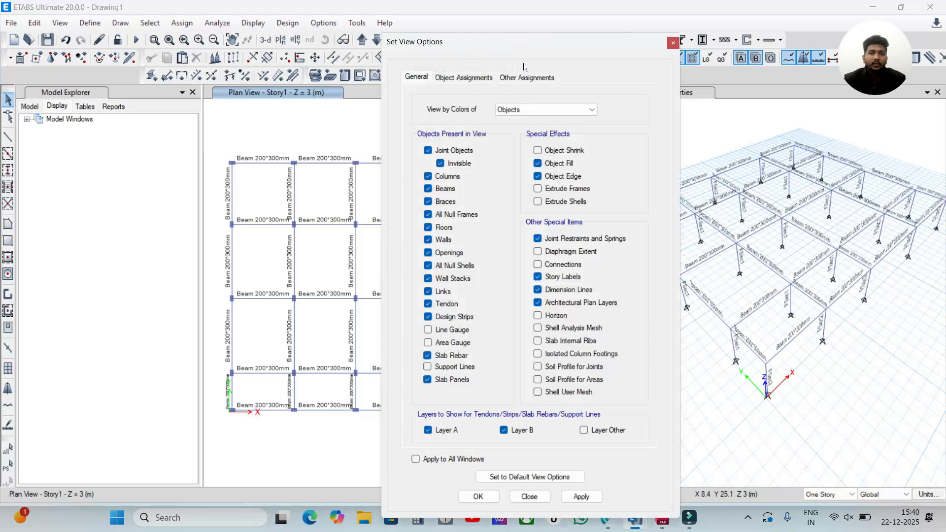
{"action": "left_click", "coordinate": [453, 75]}
{"action": "left_click", "coordinate": [551, 134]}
{"action": "left_click", "coordinate": [575, 494]}
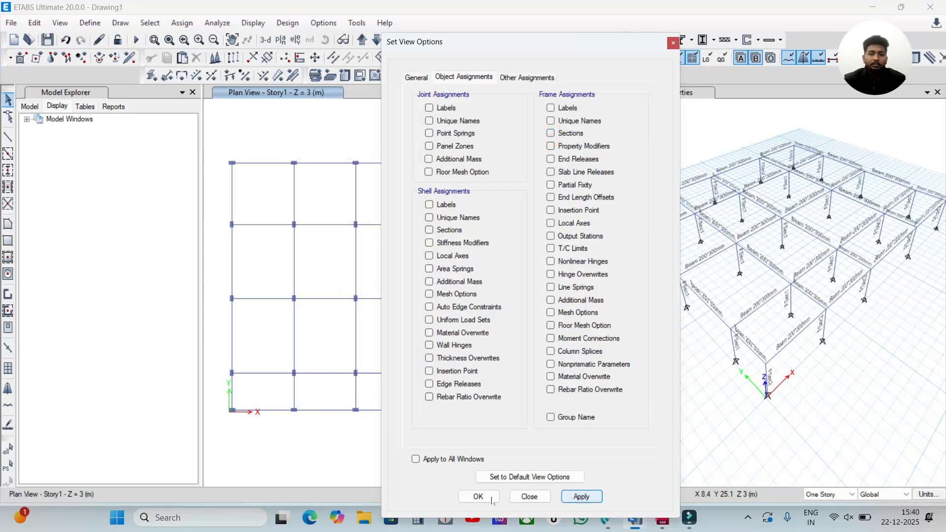
{"action": "left_click", "coordinate": [476, 496]}
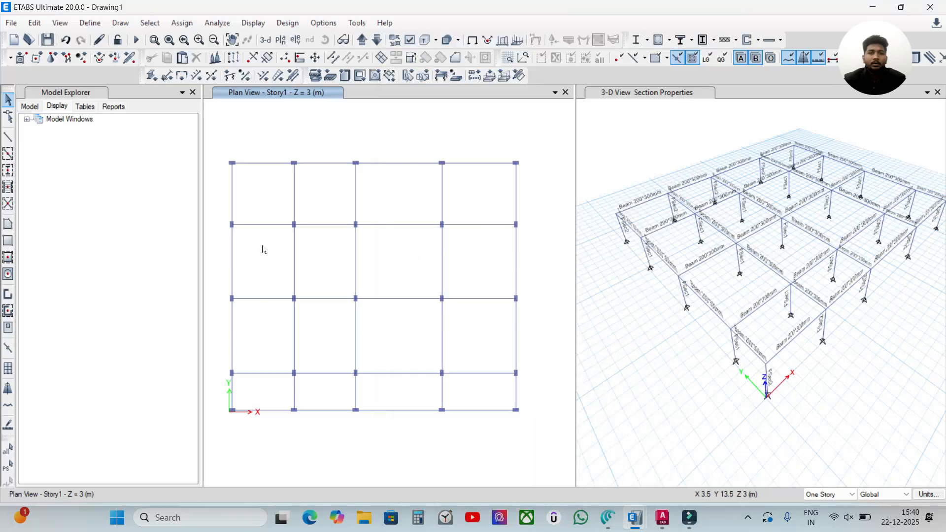
{"action": "left_click", "coordinate": [700, 137]}
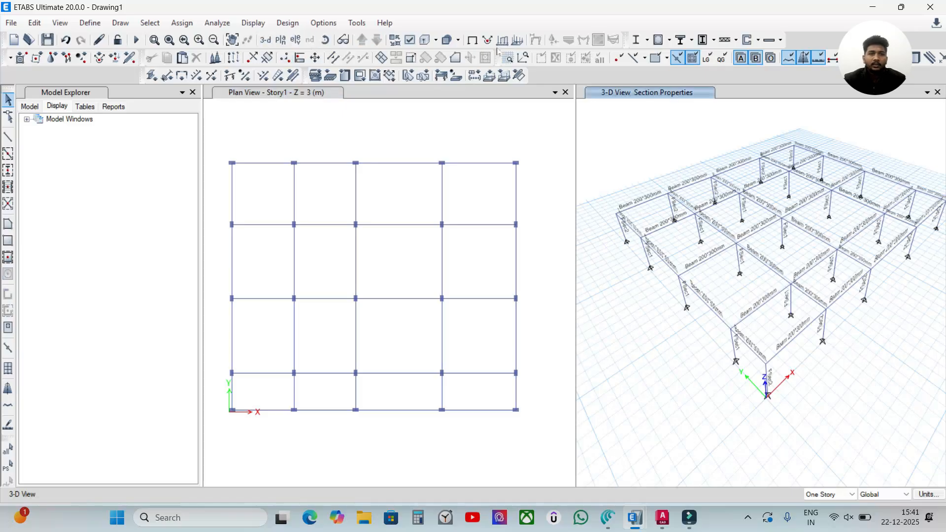
{"action": "left_click", "coordinate": [472, 40]}
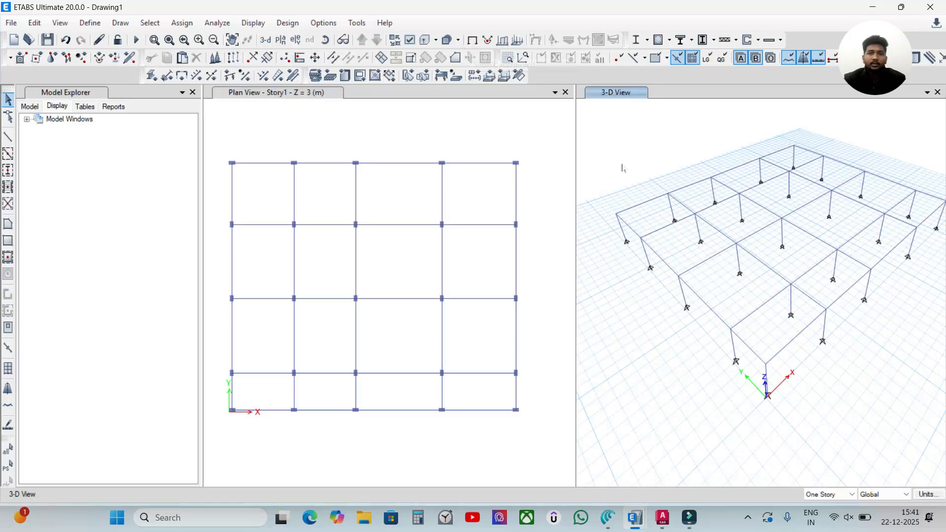
Step: Make the Story1 plan view active and select all the columns in the model by object type
{"action": "left_click", "coordinate": [363, 143]}
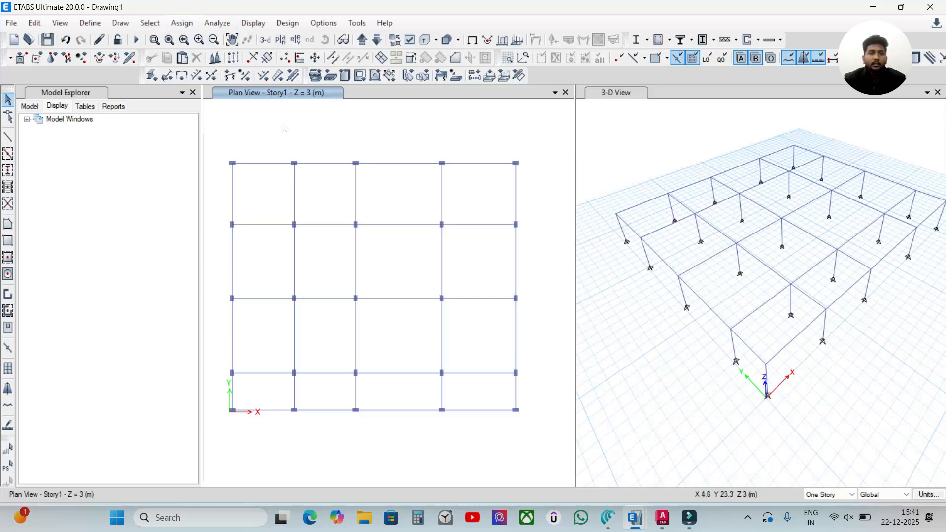
{"action": "left_click", "coordinate": [148, 23]}
{"action": "mouse_move", "coordinate": [190, 38]}
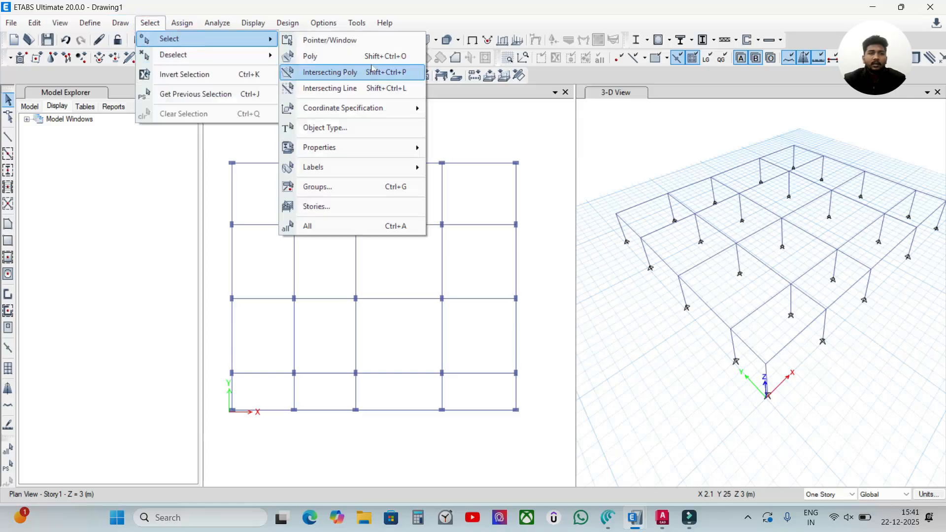
{"action": "left_click", "coordinate": [329, 129]}
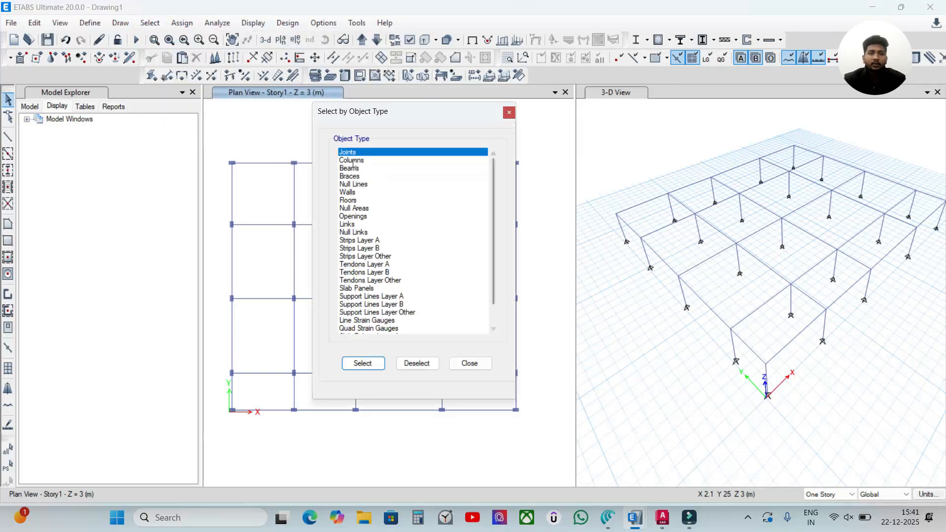
{"action": "left_click", "coordinate": [353, 161]}
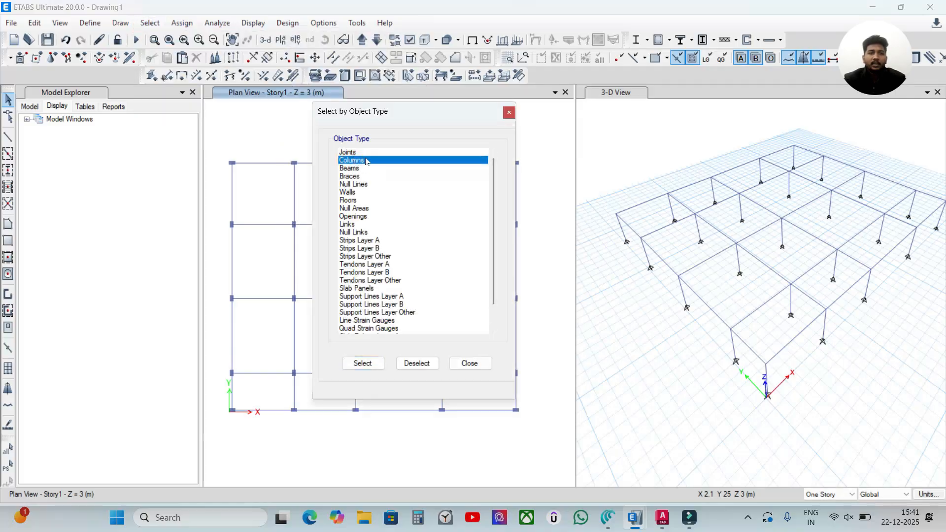
{"action": "left_click", "coordinate": [363, 365]}
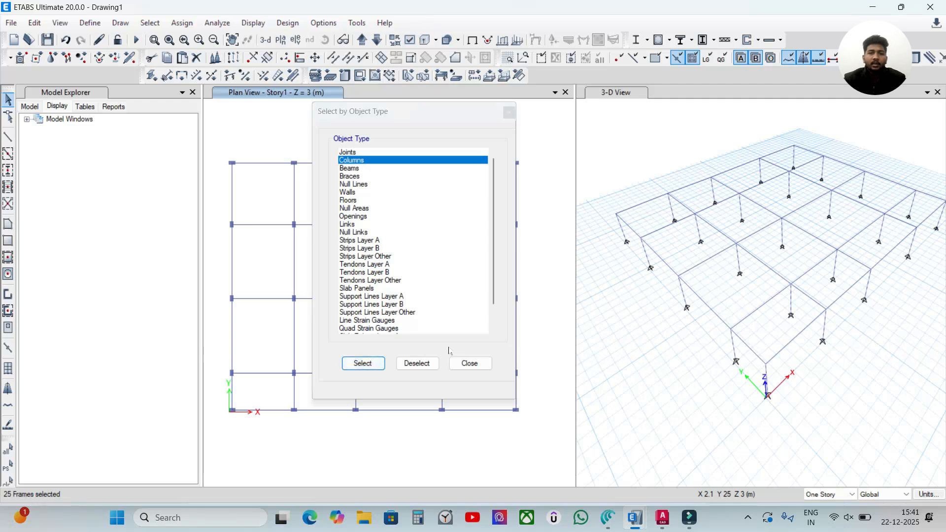
{"action": "left_click", "coordinate": [469, 363]}
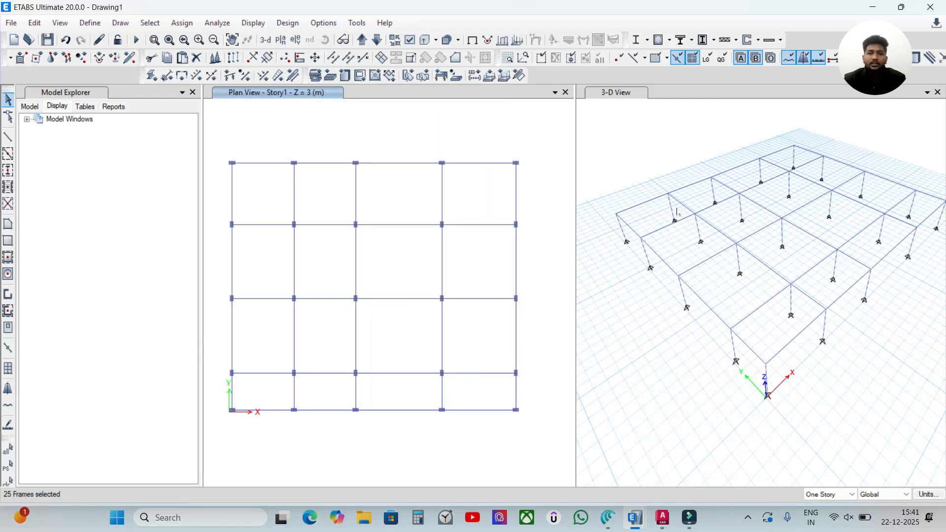
Step: Assign the Column 300*400mm frame section property to the selected columns
{"action": "scroll", "coordinate": [673, 208], "scroll_direction": "up", "scroll_amount": 3}
{"action": "scroll", "coordinate": [670, 222], "scroll_direction": "down", "scroll_amount": 5}
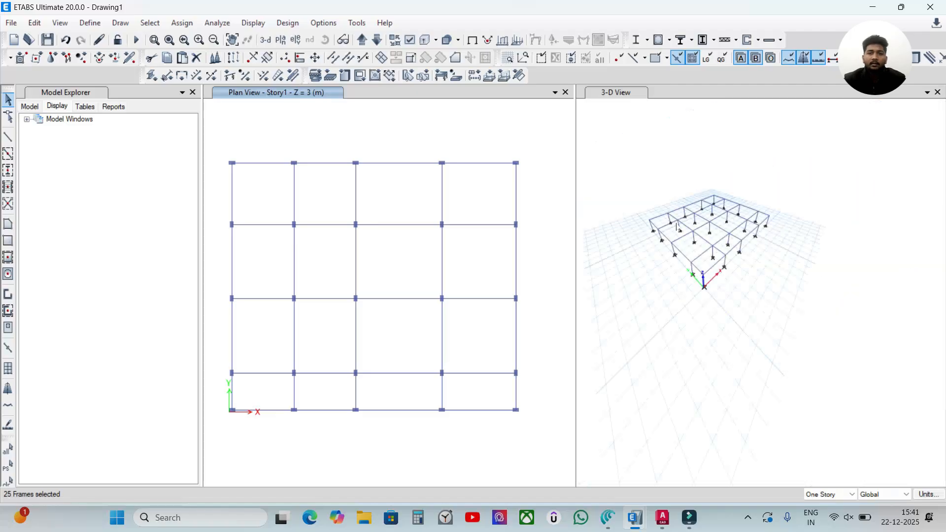
{"action": "scroll", "coordinate": [730, 196], "scroll_direction": "up", "scroll_amount": 2}
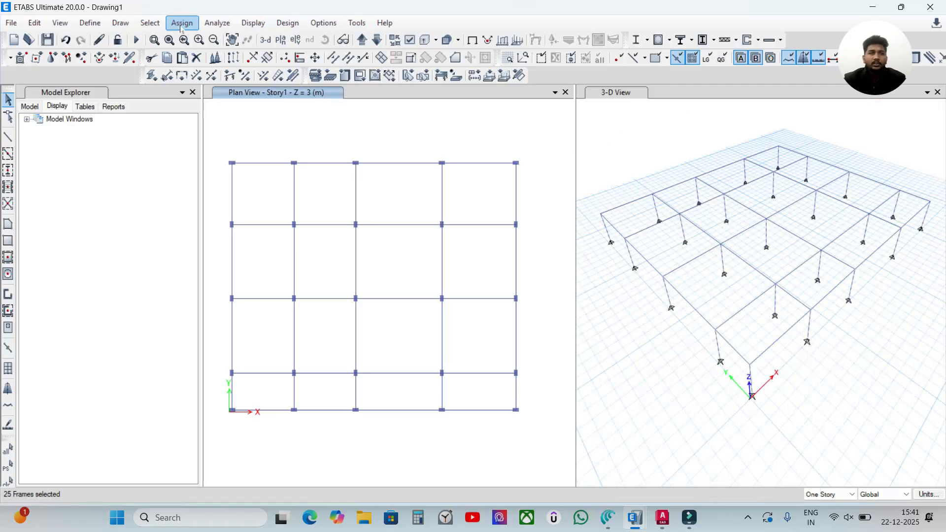
{"action": "left_click", "coordinate": [182, 24]}
{"action": "mouse_move", "coordinate": [286, 56]}
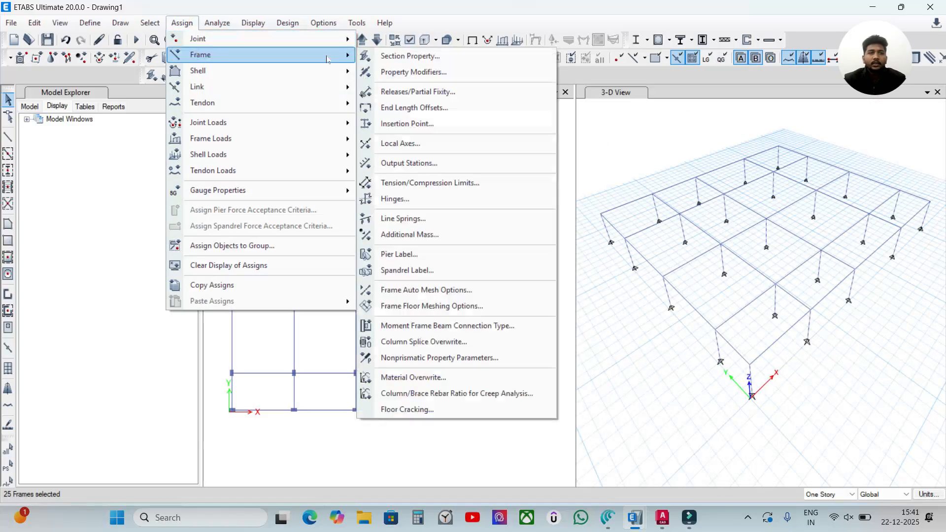
{"action": "left_click", "coordinate": [438, 57]}
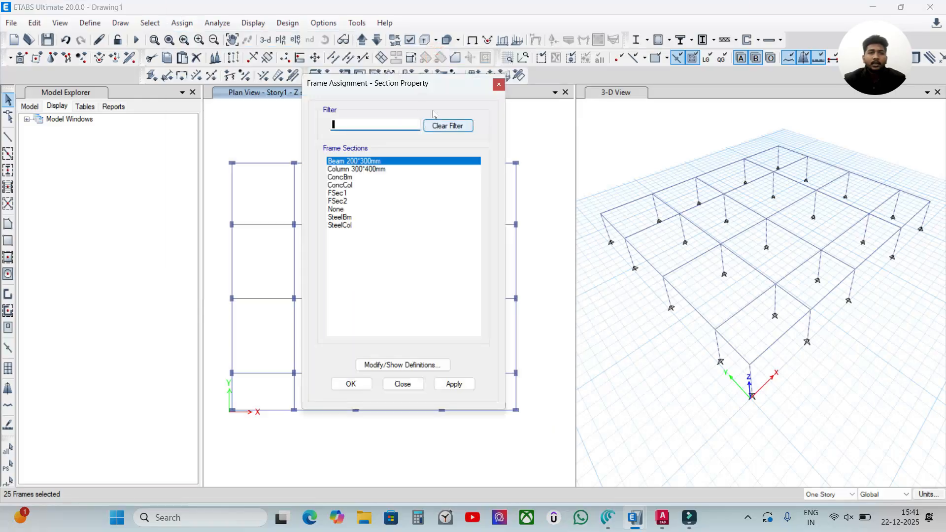
{"action": "left_click_drag", "start_coordinate": [411, 87], "coordinate": [409, 63]}
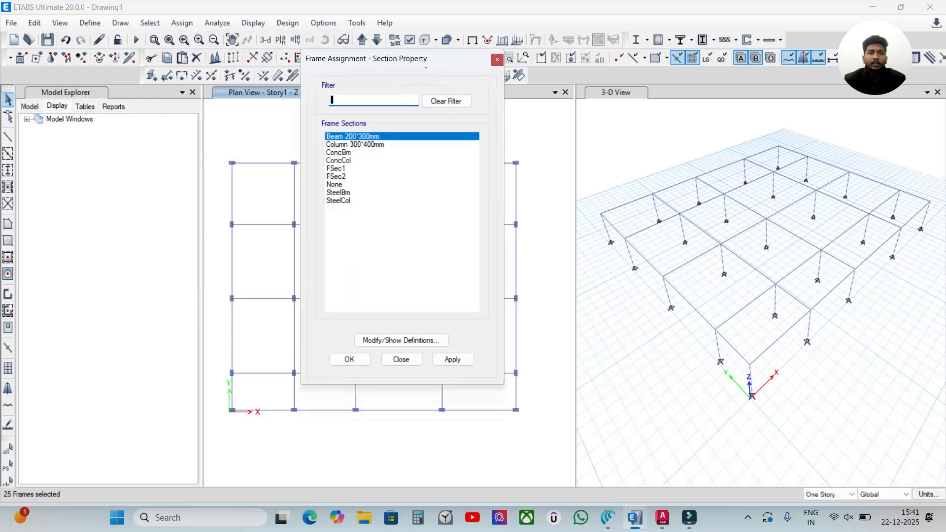
{"action": "double_click", "coordinate": [333, 137]}
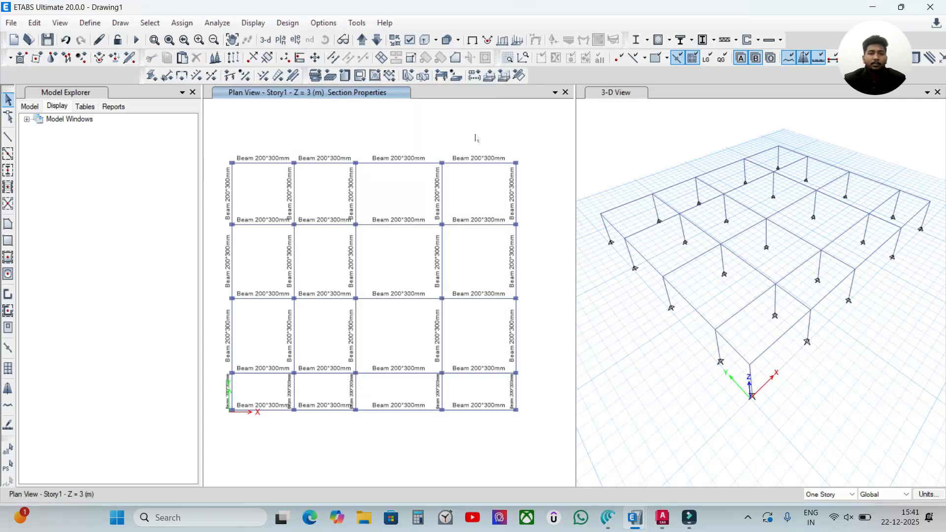
Step: Check the assigned section property of two different columns in the 3-D view
{"action": "right_click", "coordinate": [655, 211]}
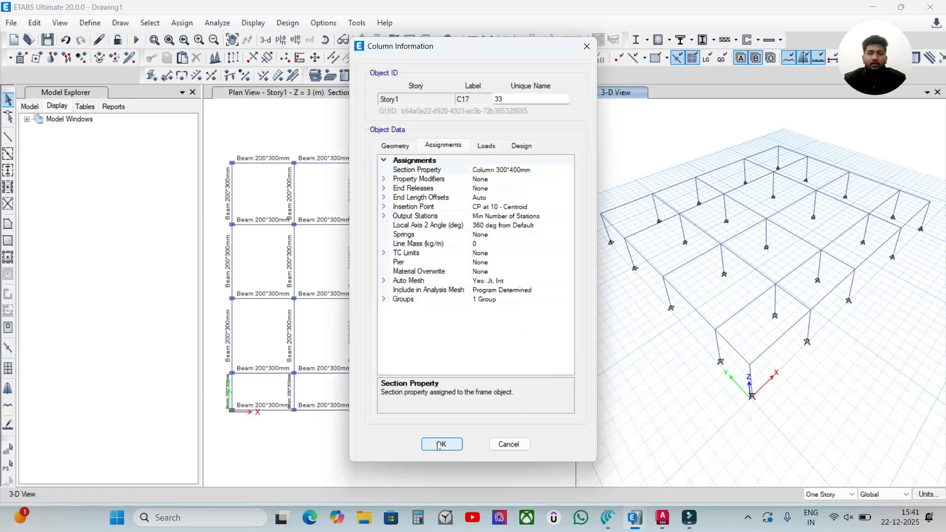
{"action": "left_click", "coordinate": [440, 445]}
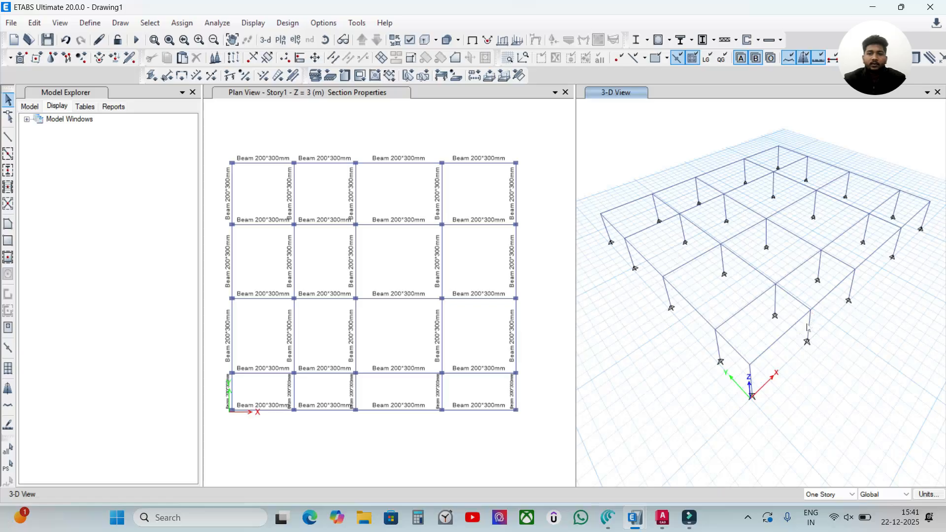
{"action": "right_click", "coordinate": [809, 329]}
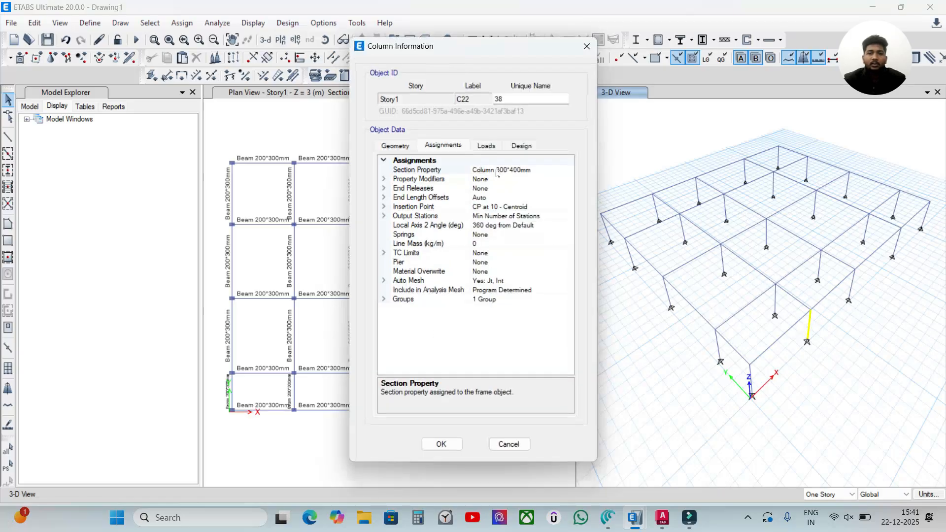
{"action": "left_click", "coordinate": [441, 444]}
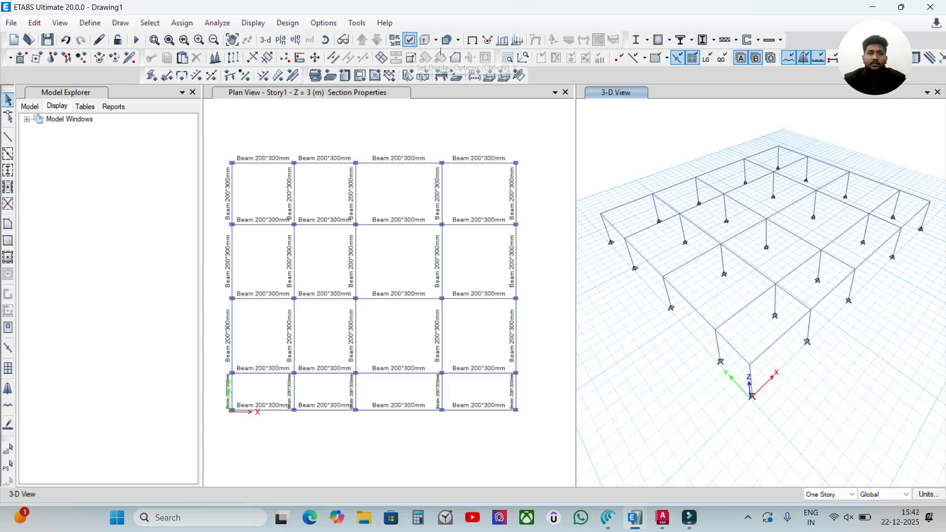
Step: Turn on the frame section labels for the 3-D view
{"action": "left_click", "coordinate": [412, 42]}
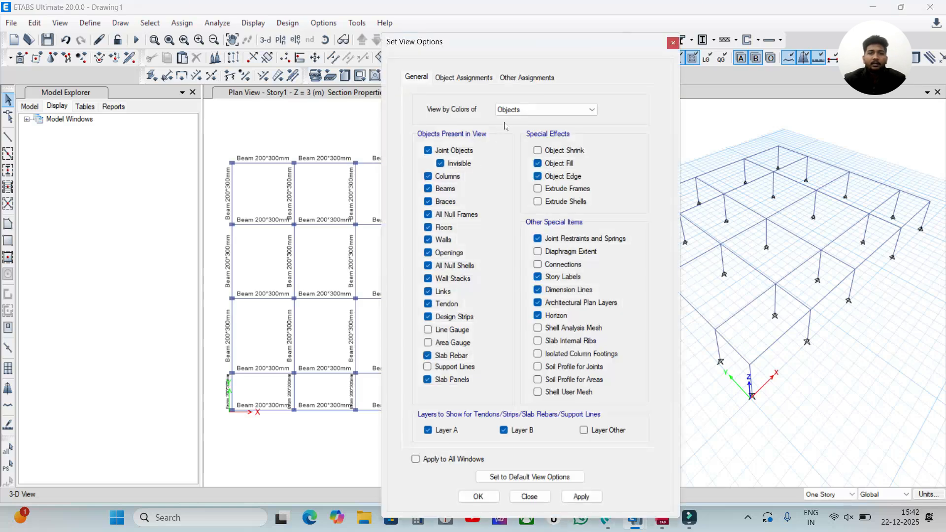
{"action": "left_click", "coordinate": [448, 77]}
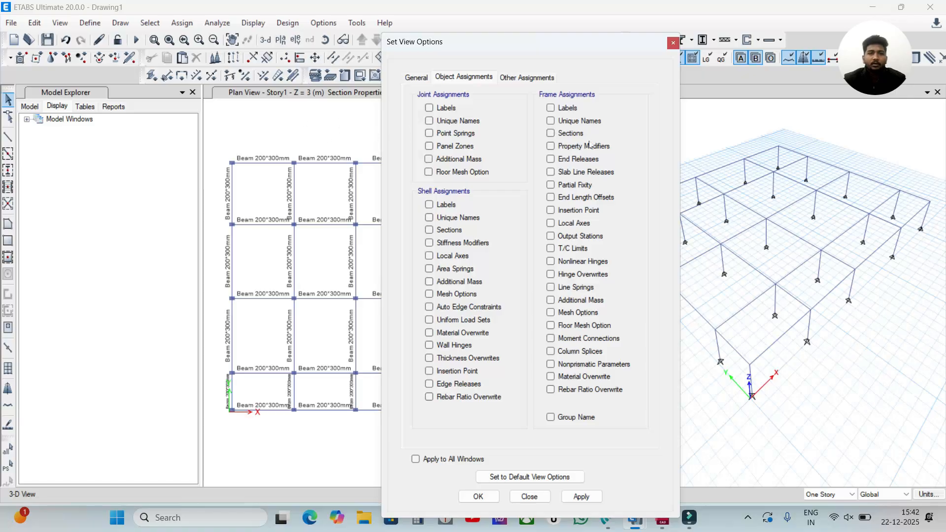
{"action": "left_click", "coordinate": [551, 133]}
{"action": "left_click", "coordinate": [582, 496]}
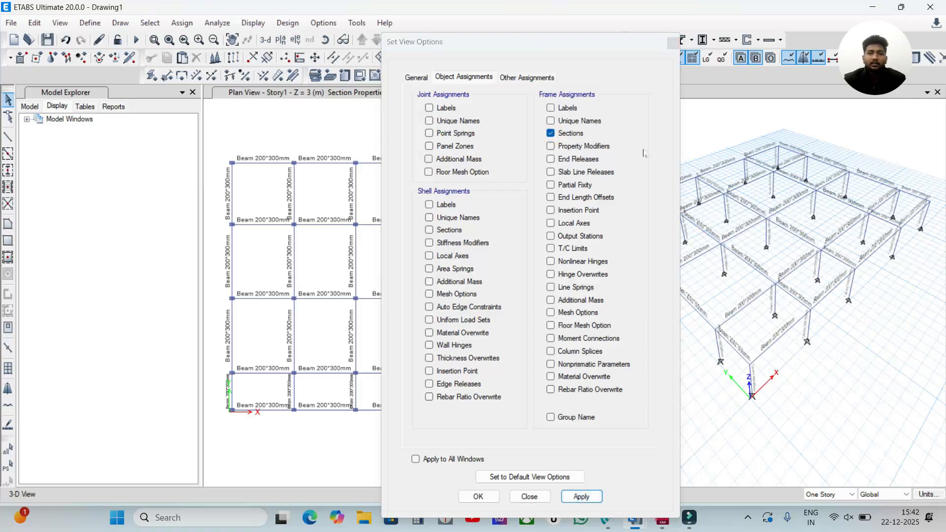
Step: Inspect the section label on a column in the 3-D view and accept the view options
{"action": "left_click_drag", "start_coordinate": [587, 41], "coordinate": [349, 38]}
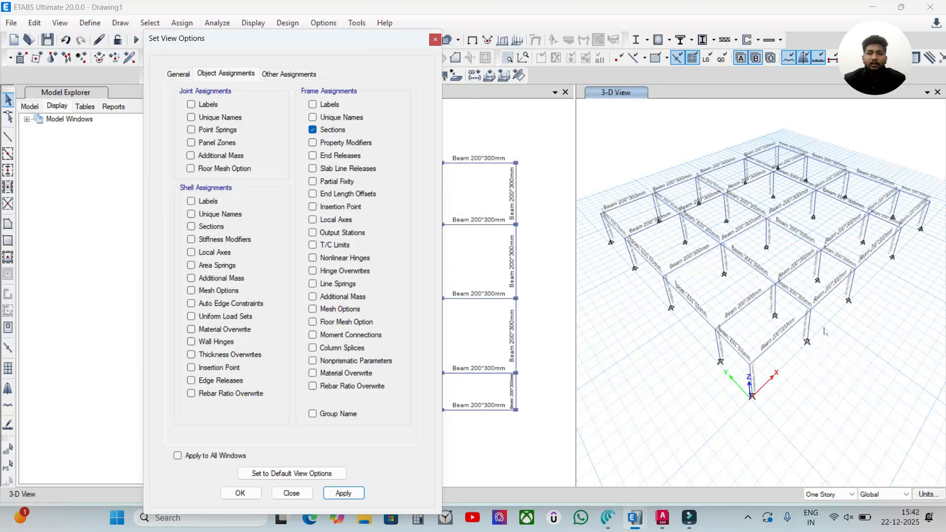
{"action": "scroll", "coordinate": [817, 350], "scroll_direction": "up", "scroll_amount": 5}
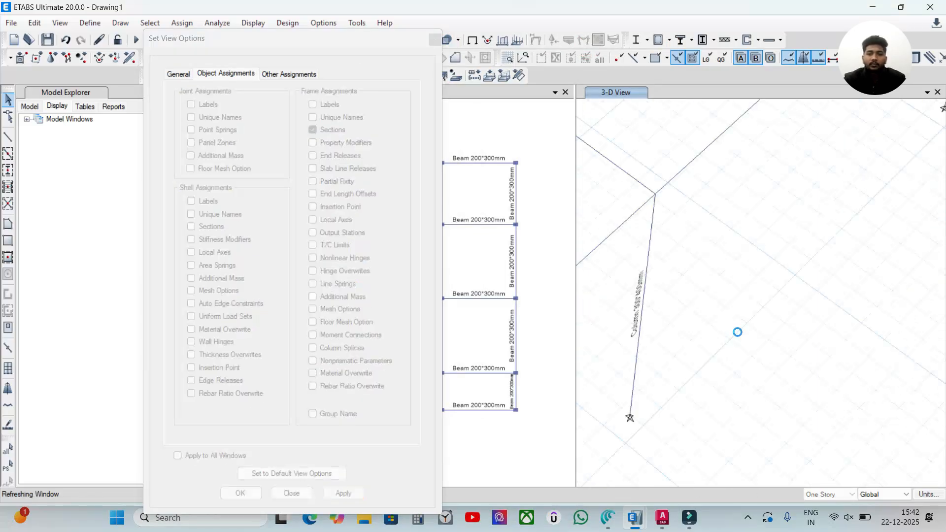
{"action": "middle_click_drag", "start_coordinate": [675, 319], "coordinate": [716, 264]}
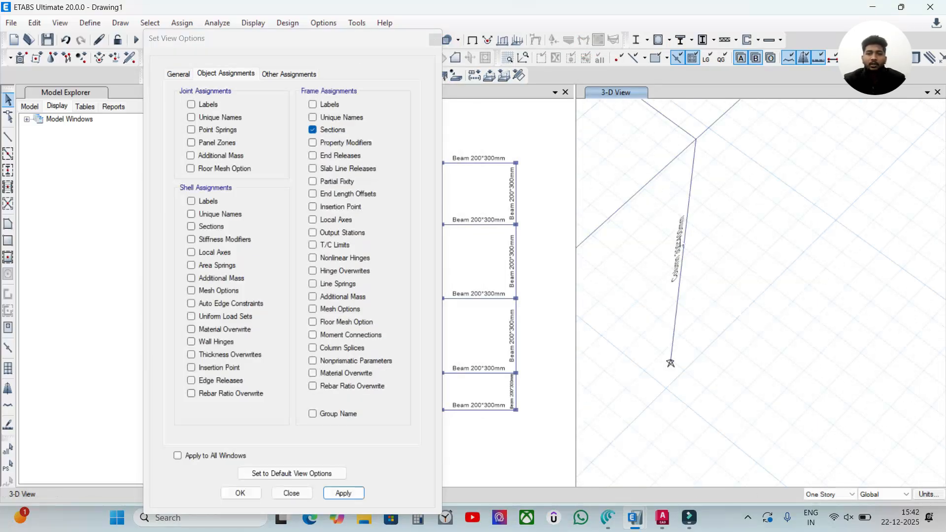
{"action": "scroll", "coordinate": [684, 237], "scroll_direction": "down", "scroll_amount": 5}
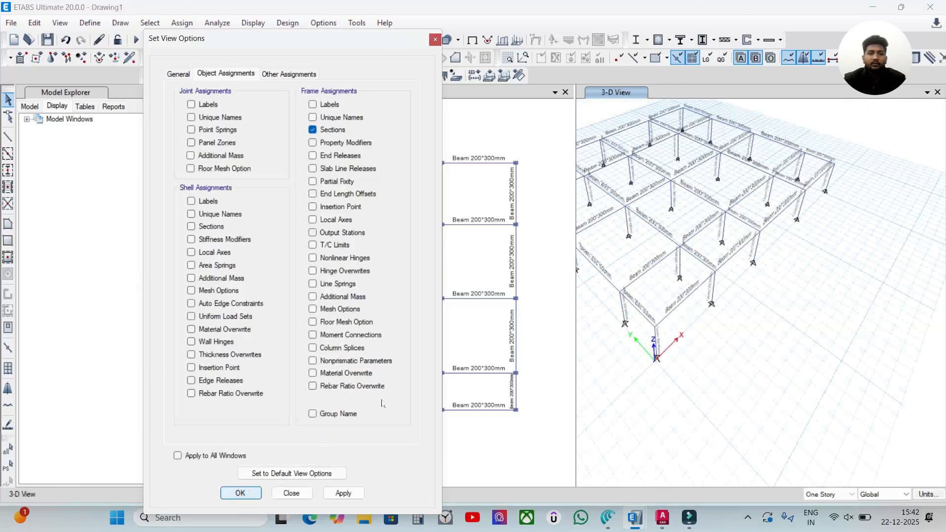
{"action": "left_click", "coordinate": [240, 493]}
Step: Recentre the whole frame in the 3-D view and make the Story1 plan view active
{"action": "left_click", "coordinate": [295, 39]}
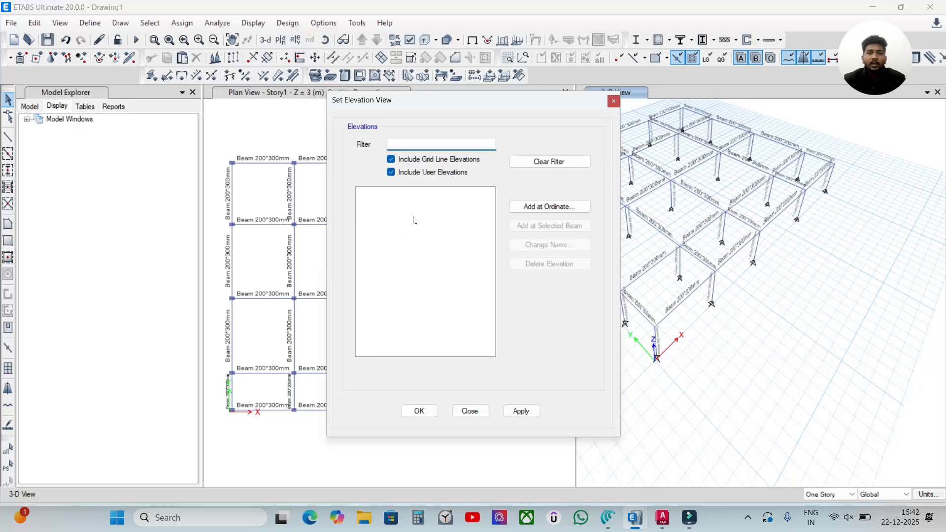
{"action": "left_click", "coordinate": [614, 100]}
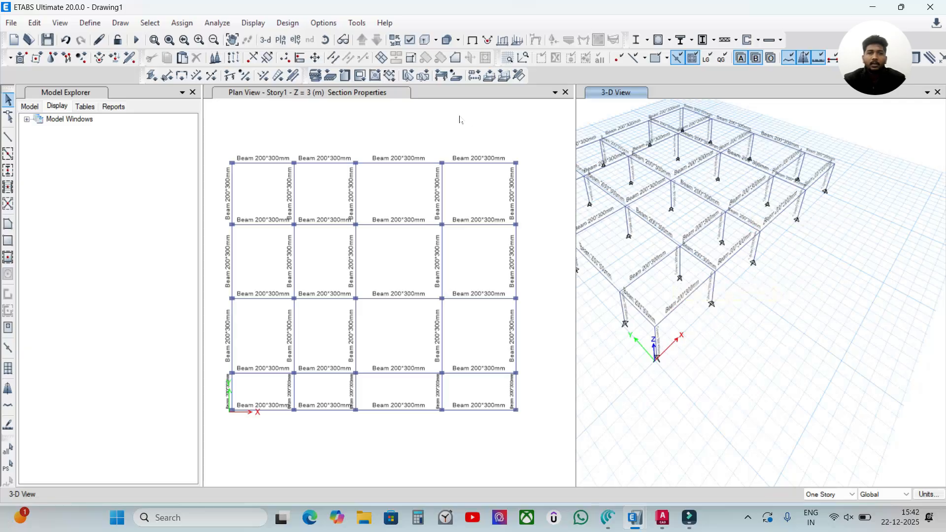
{"action": "middle_click_drag", "start_coordinate": [645, 168], "coordinate": [738, 199]}
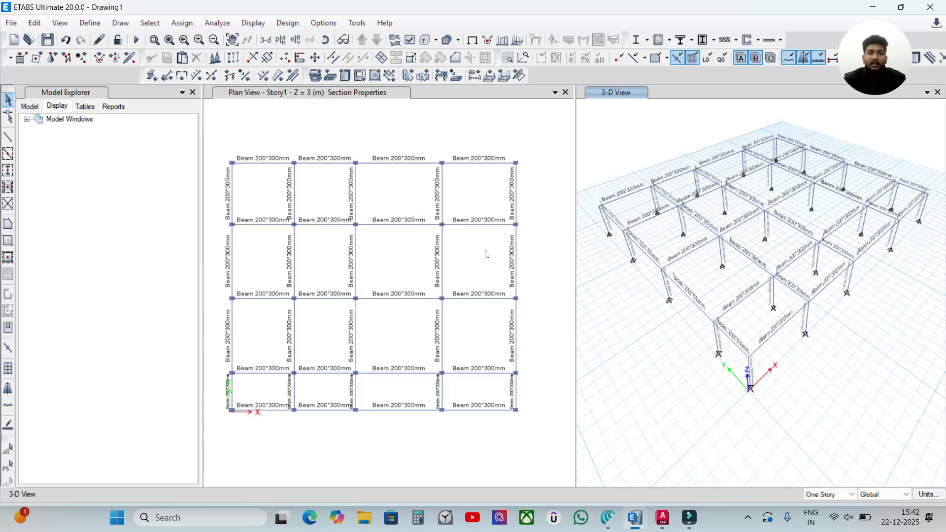
{"action": "left_click", "coordinate": [518, 146]}
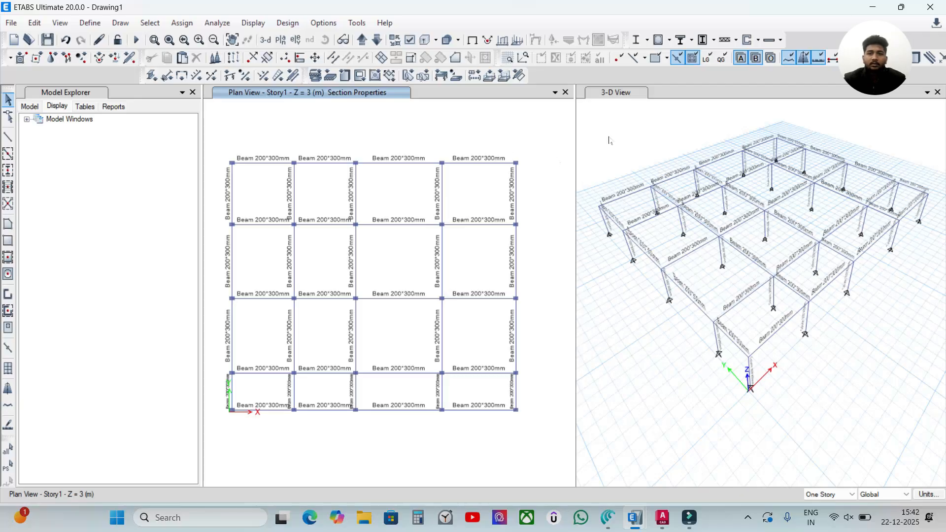
{"action": "left_click", "coordinate": [454, 131]}
Step: Look at the finished G+3 Building in Etabs model and return to the Story1 plan of Drawing1
{"action": "left_click", "coordinate": [623, 508]}
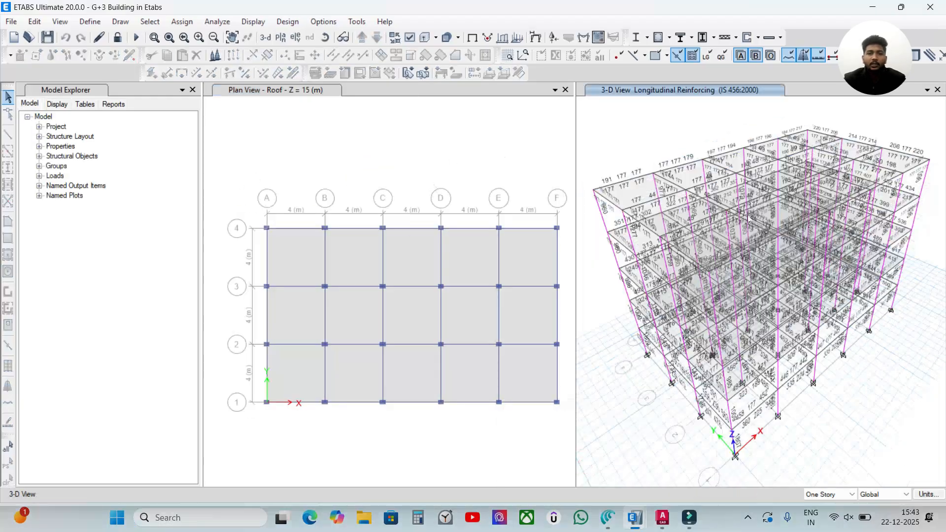
{"action": "mouse_move", "coordinate": [635, 517]}
{"action": "left_click", "coordinate": [749, 456]}
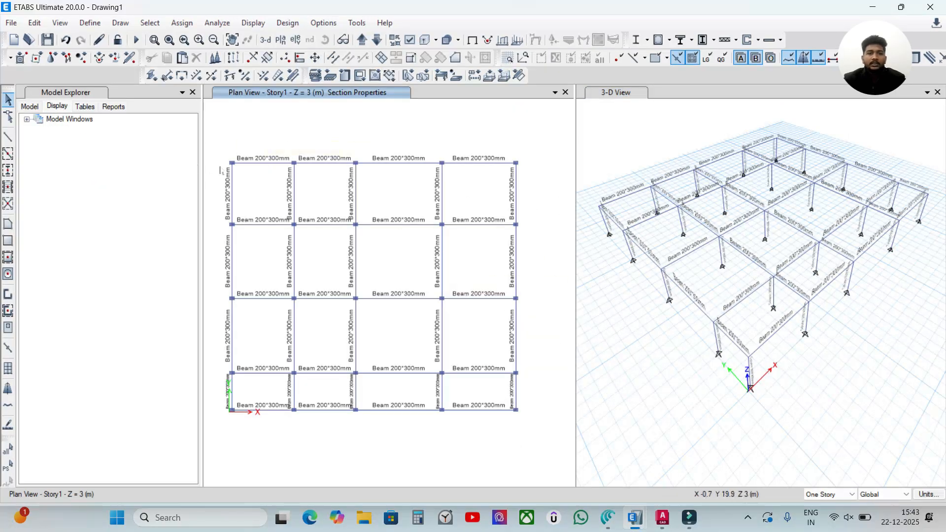
{"action": "scroll", "coordinate": [221, 170], "scroll_direction": "up", "scroll_amount": 2}
{"action": "scroll", "coordinate": [269, 169], "scroll_direction": "down", "scroll_amount": 2}
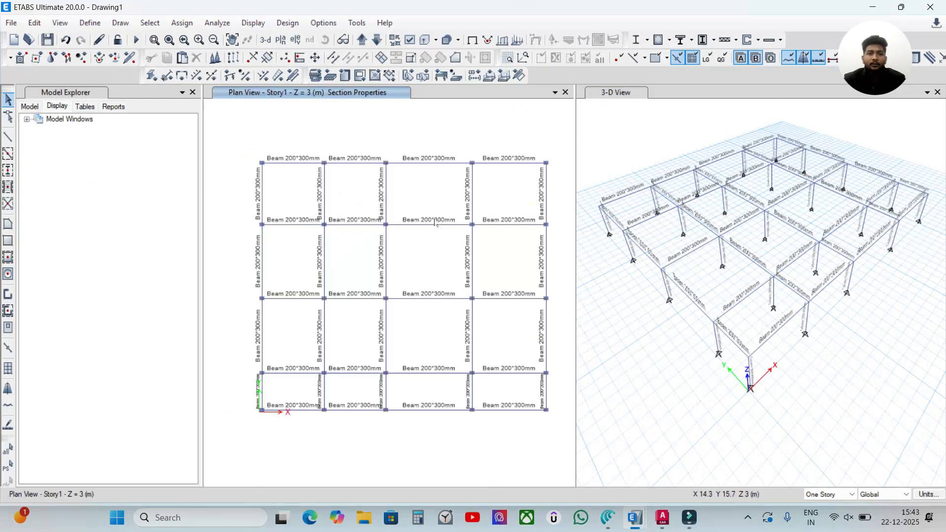